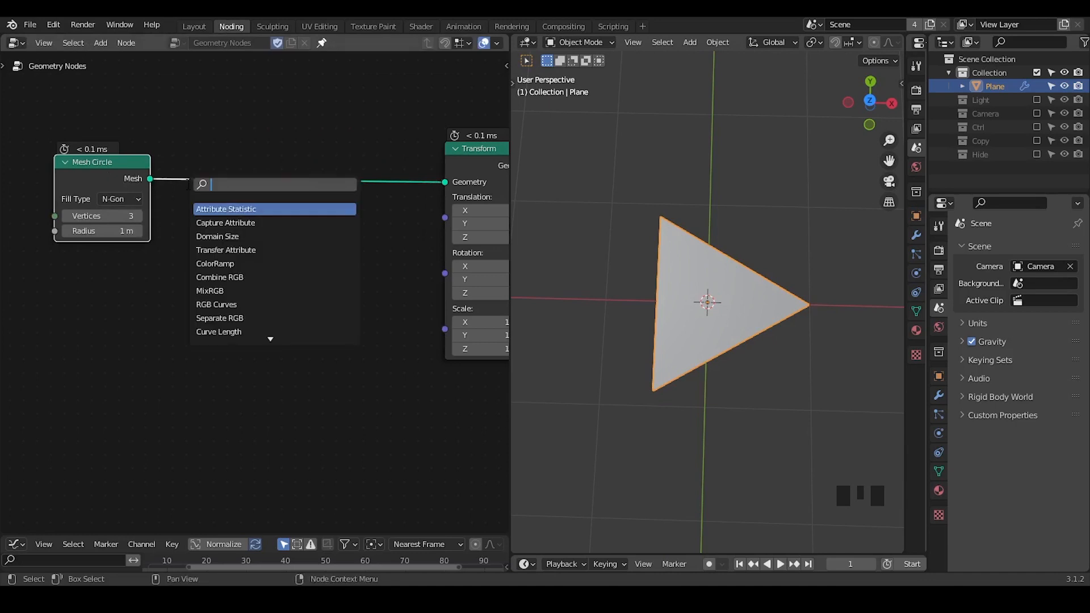
Add a Bounding Box node fed by the Mesh Circle's mesh and connect its Min output to the Transform's Translation.
text(bounding)
key(Return)
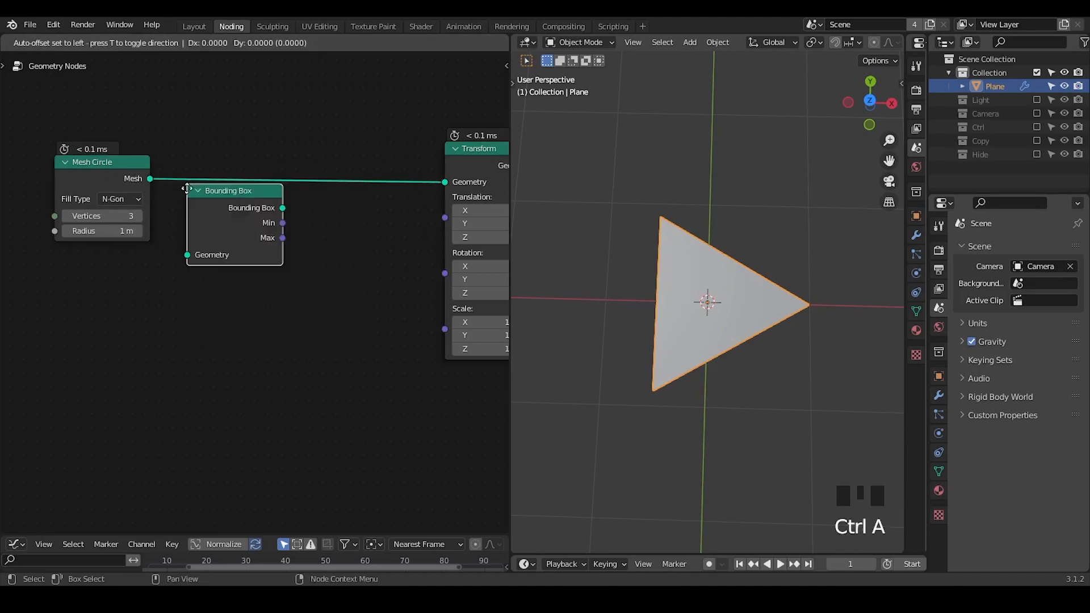
click(192, 222)
alt+right_drag(119, 165, 253, 273)
middle_drag(251, 269, 174, 267)
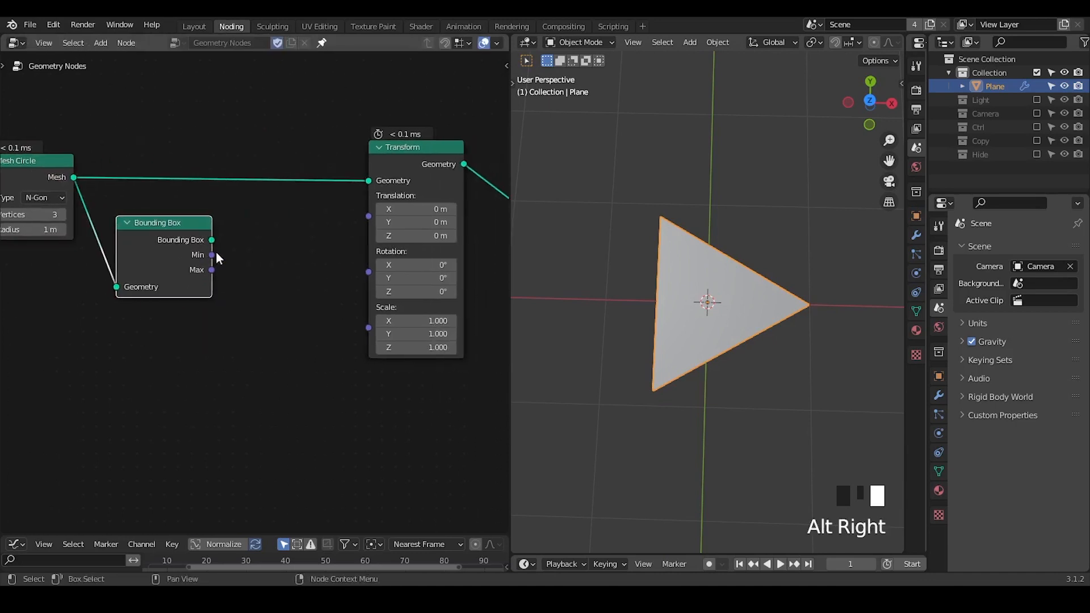
drag(212, 254, 370, 216)
ctrl+middle_drag(686, 316, 676, 334)
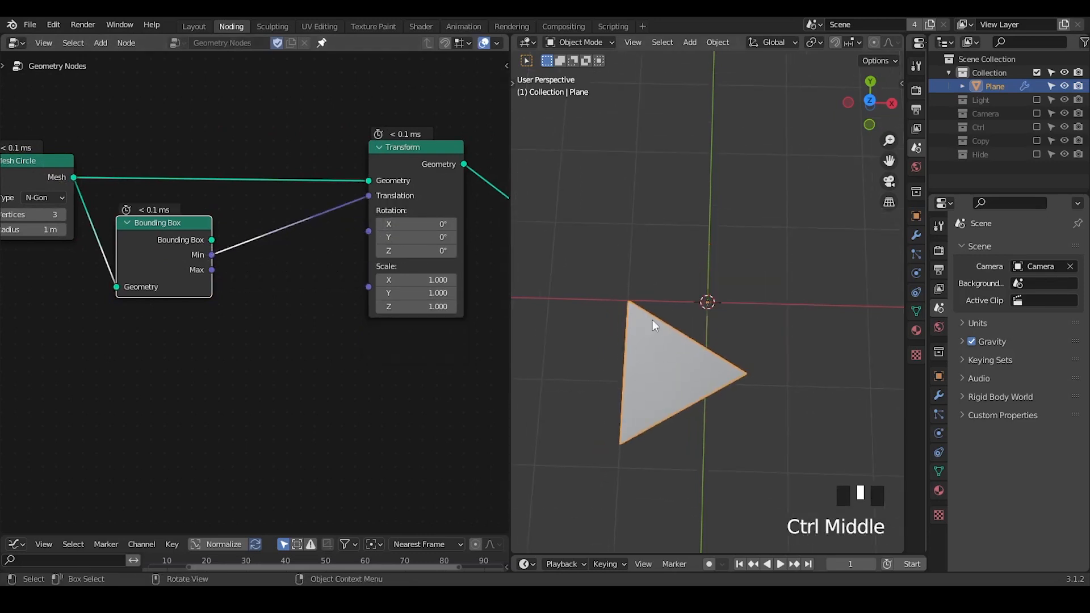
Insert a vector math node between the Bounding Box Min output and the Transform's Translation, with its operation set to Multiply.
key(shift+a)
key(s)
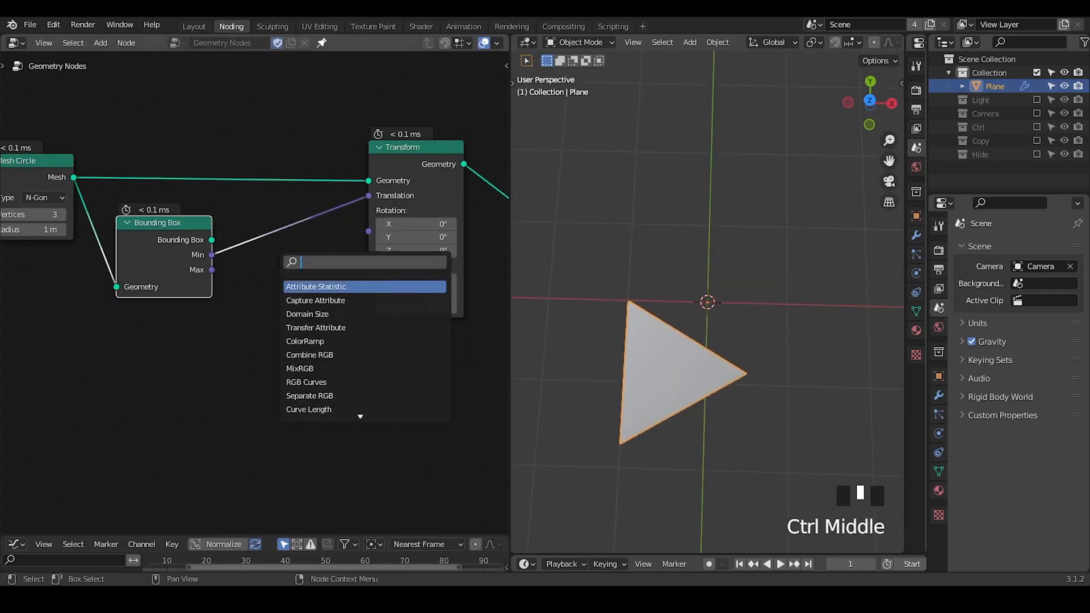
text(ve)
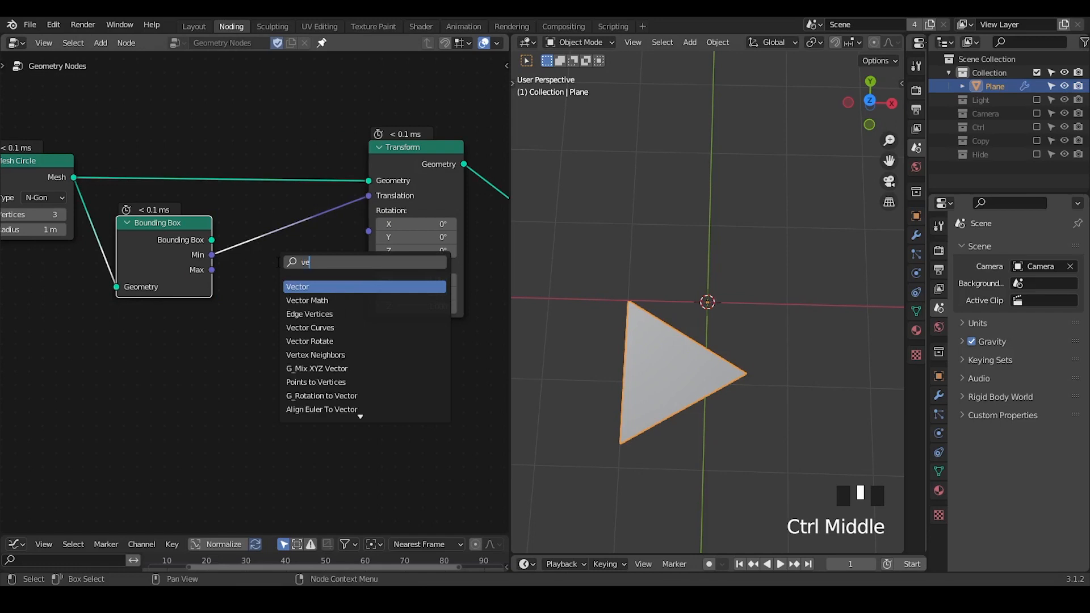
text( add)
key(Return)
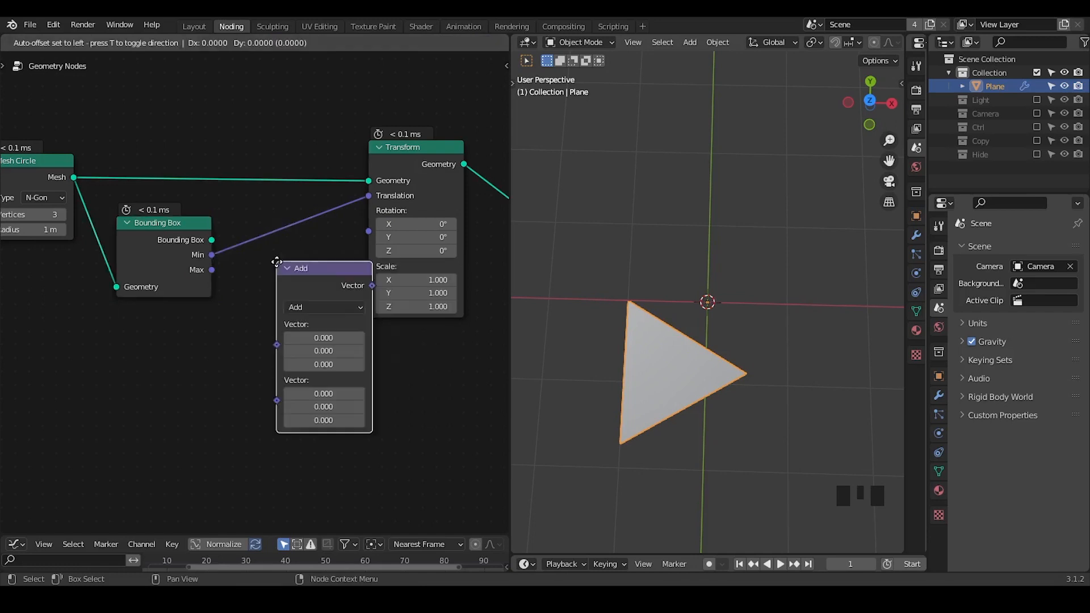
click(215, 204)
click(277, 261)
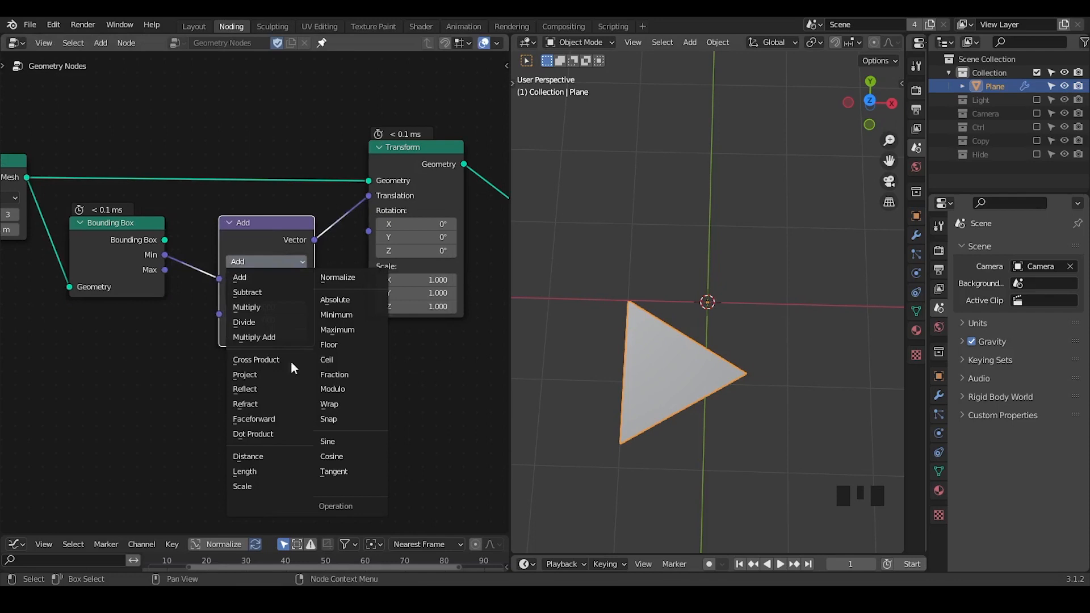
click(258, 308)
Test the Multiply vector with 1 on X alone and with 1 on Y alone, resetting each to 0.
double_click(269, 307)
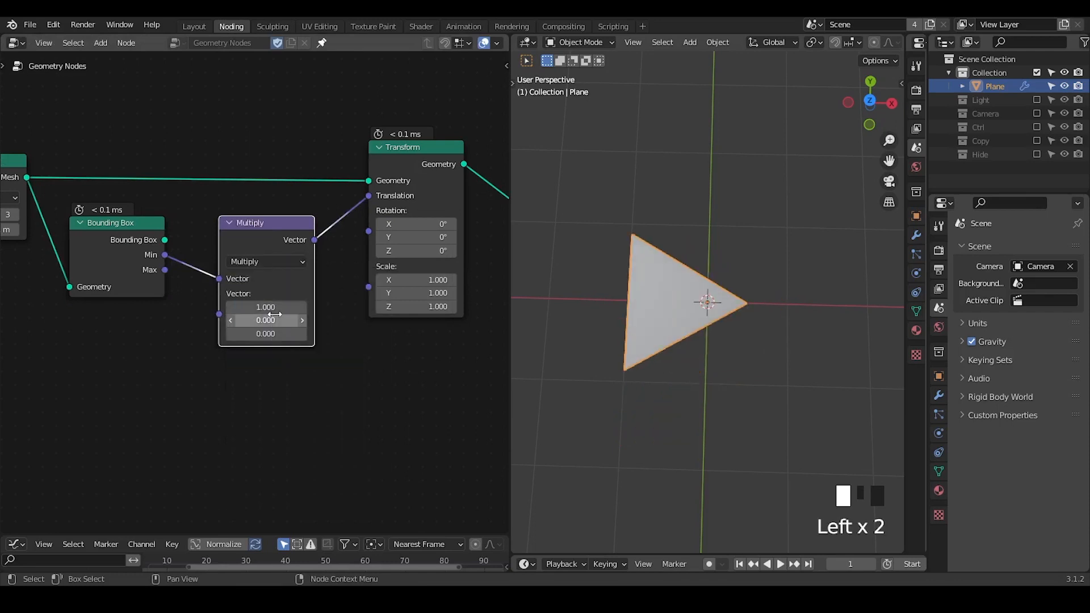
text(1.00)
key(Return)
click(278, 320)
text(1)
click(352, 324)
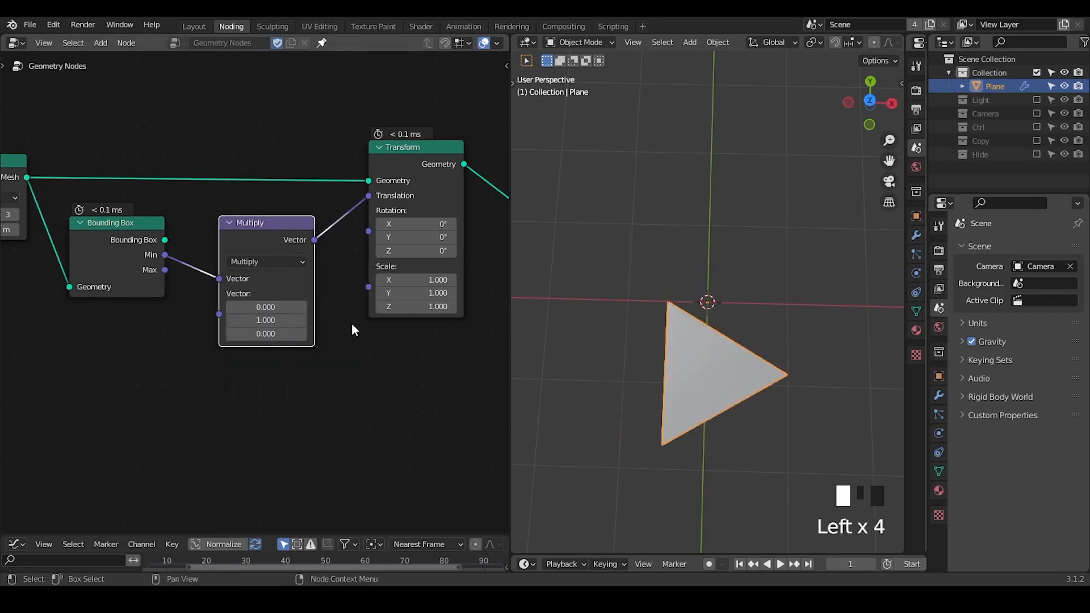
click(278, 321)
text(0)
key(Return)
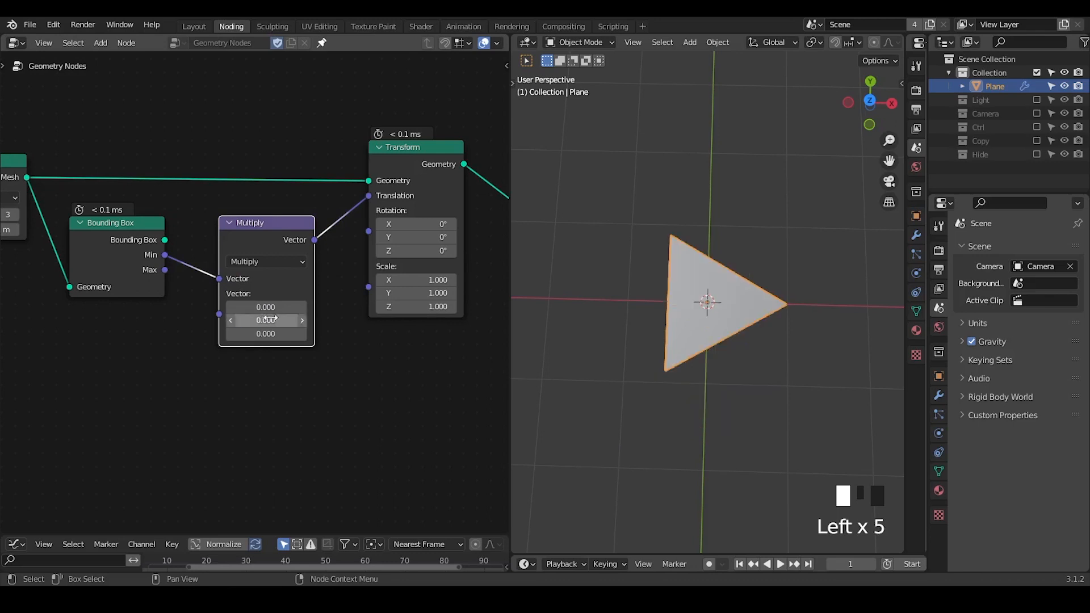
Set the X component of the Multiply vector to -1 and check the triangle's edge against the origin.
drag(268, 308, 263, 308)
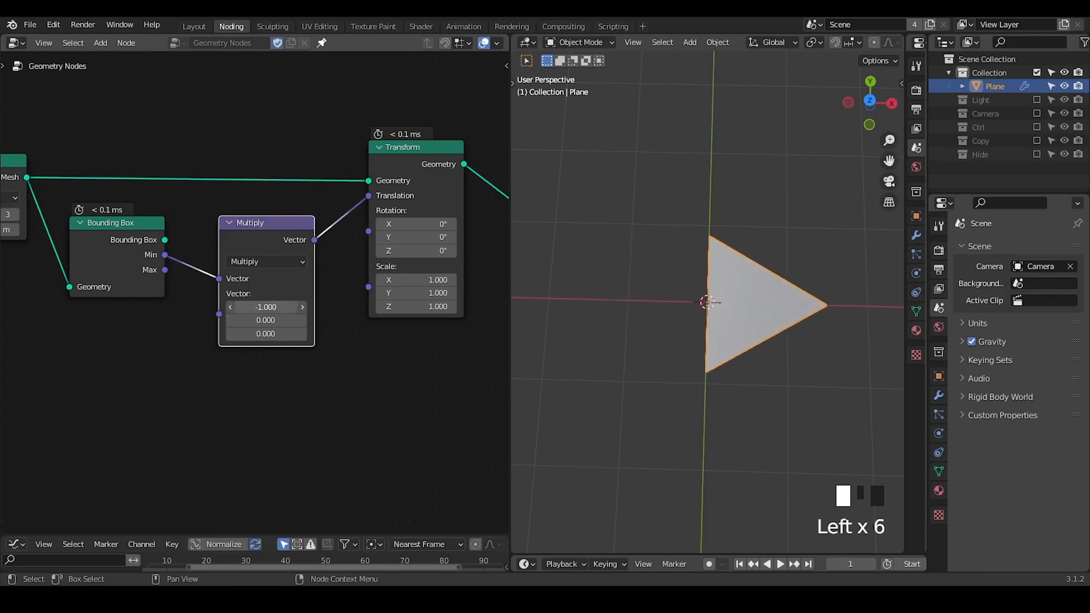
click(268, 308)
click(268, 308)
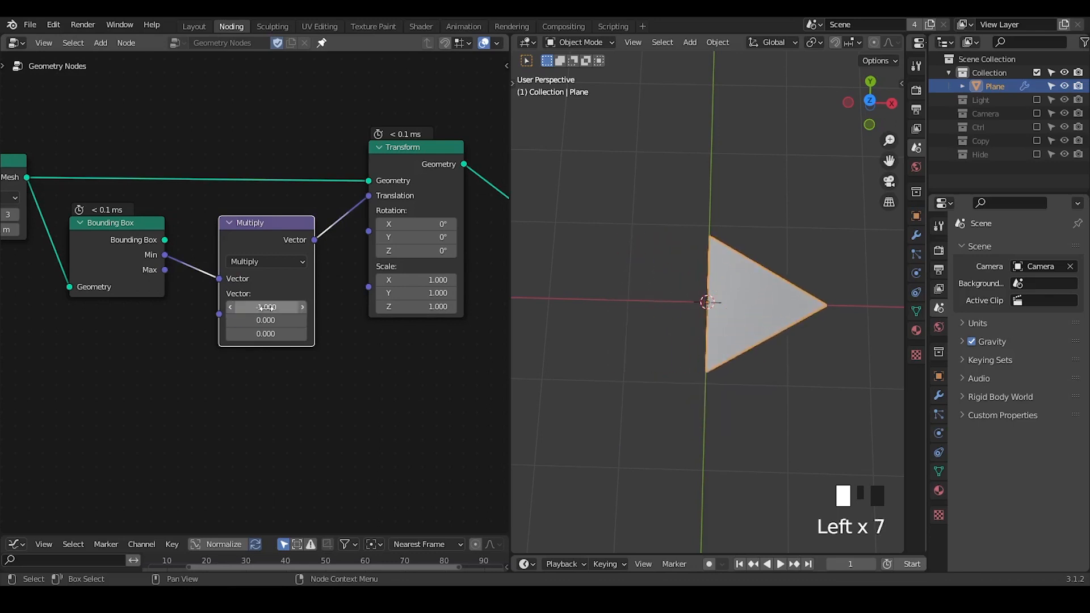
middle_drag(731, 356, 718, 309)
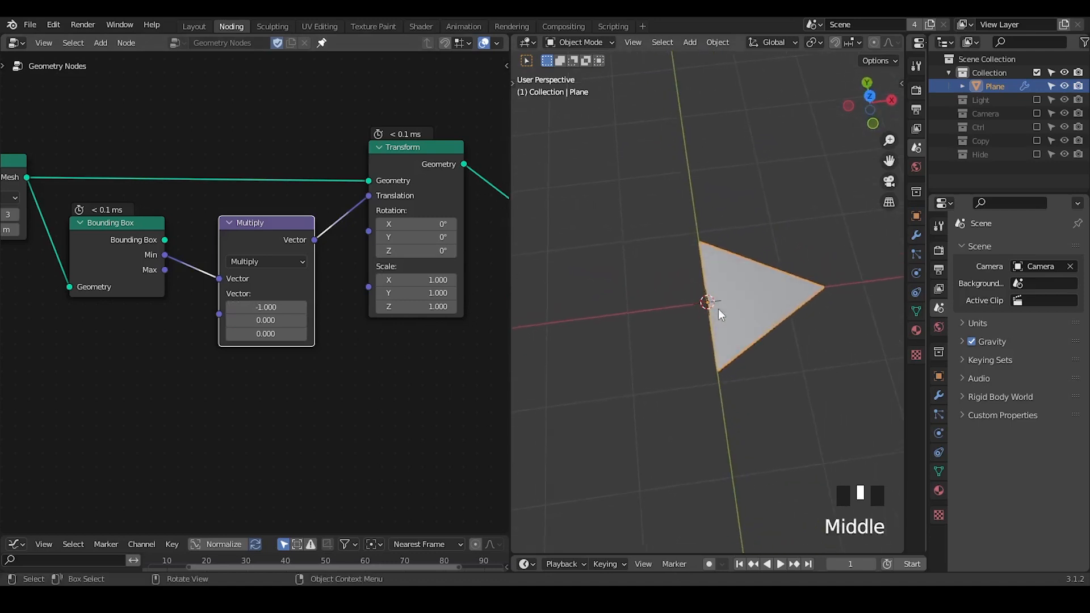
drag(698, 285, 698, 327)
right_drag(720, 272, 700, 319)
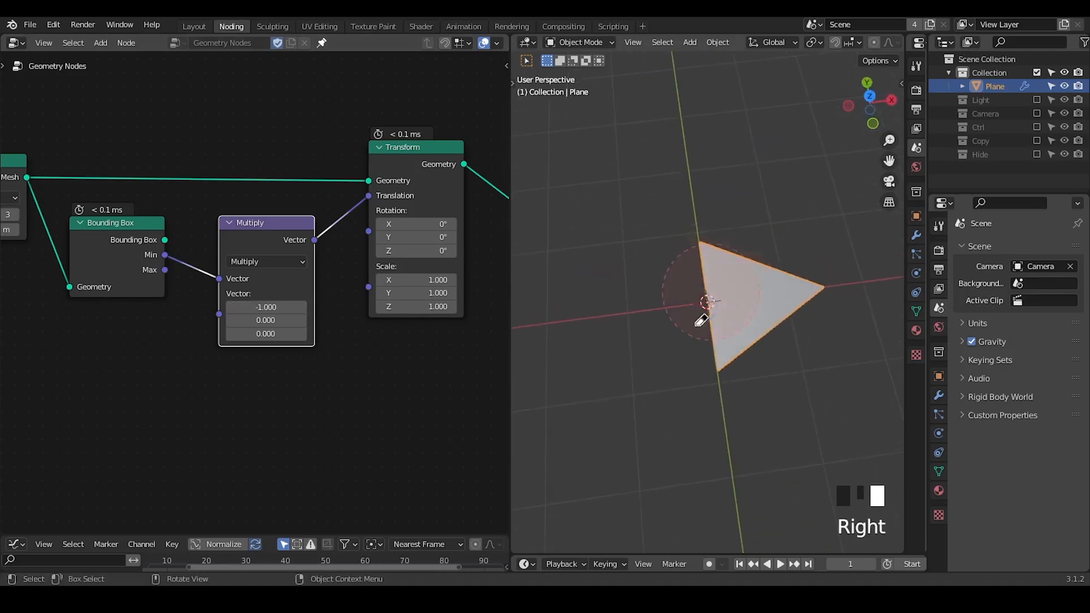
Combine the Mesh Circle, Bounding Box, Multiply and Transform nodes into one node group.
middle_drag(426, 307, 363, 338)
scroll(429, 293, down, 1)
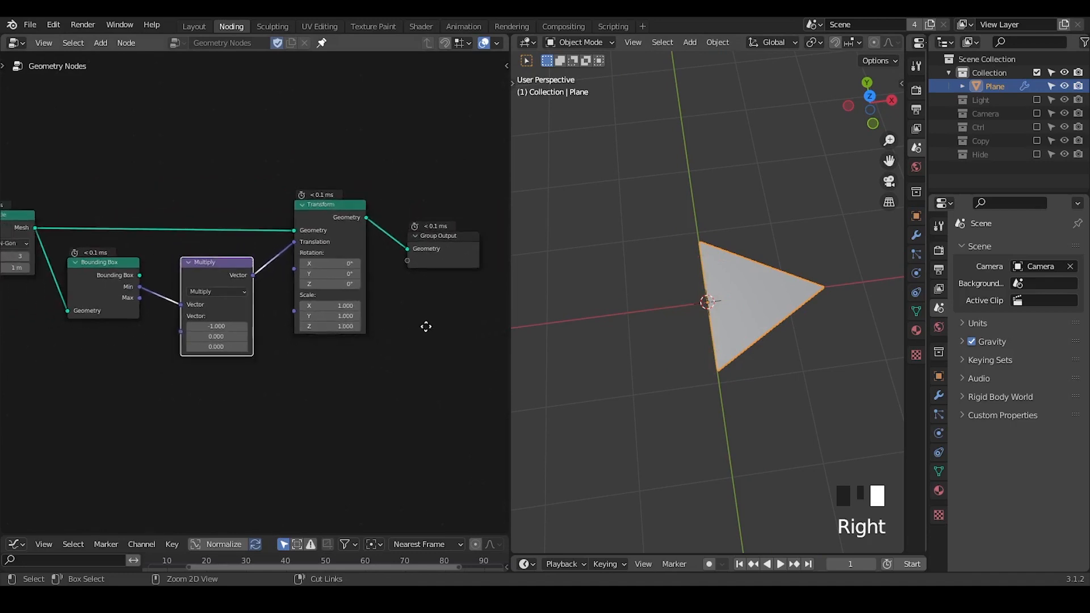
key(shift+ctrl+alt+q)
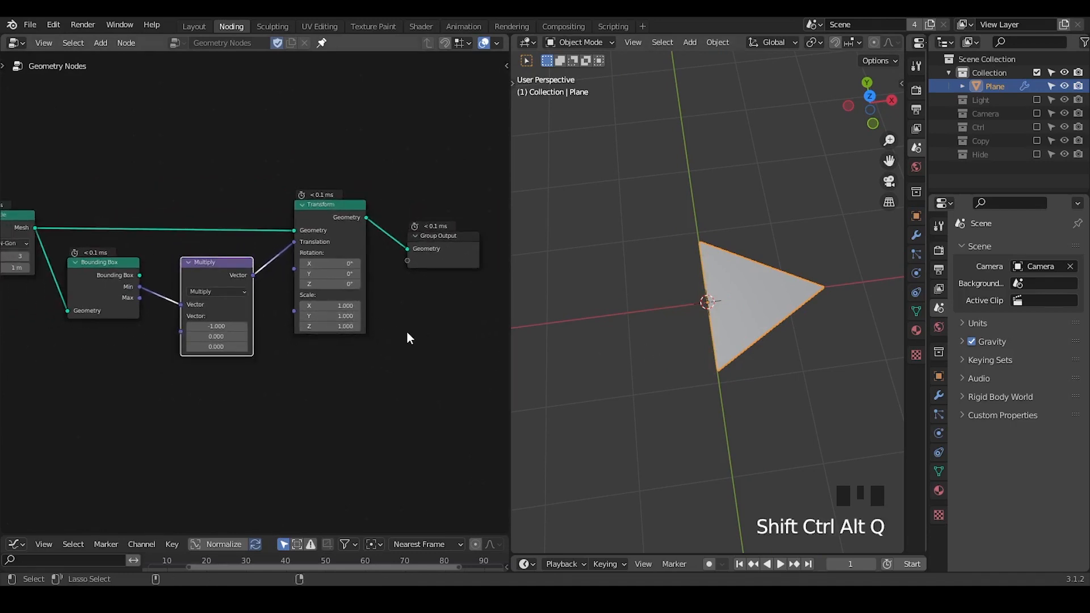
middle_drag(334, 408, 376, 366)
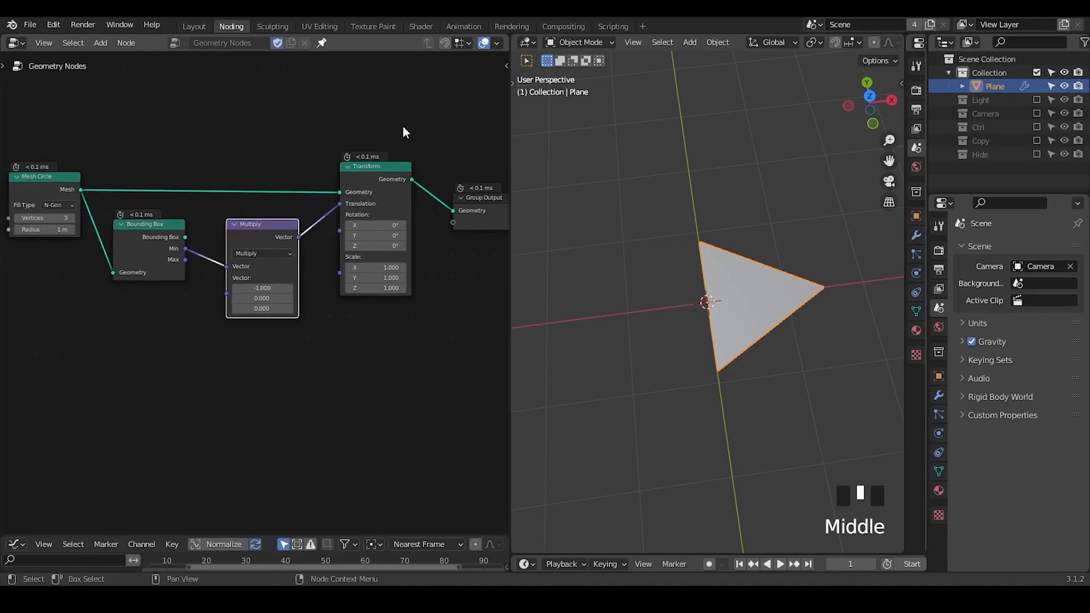
drag(403, 127, 85, 357)
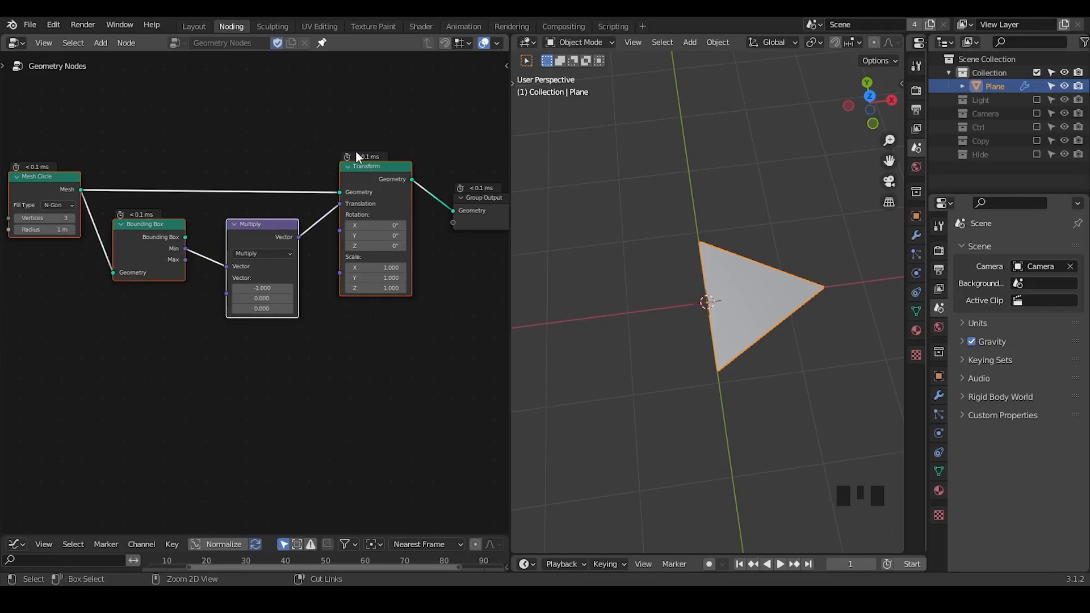
key(ctrl+g)
middle_drag(340, 302, 293, 261)
click(291, 280)
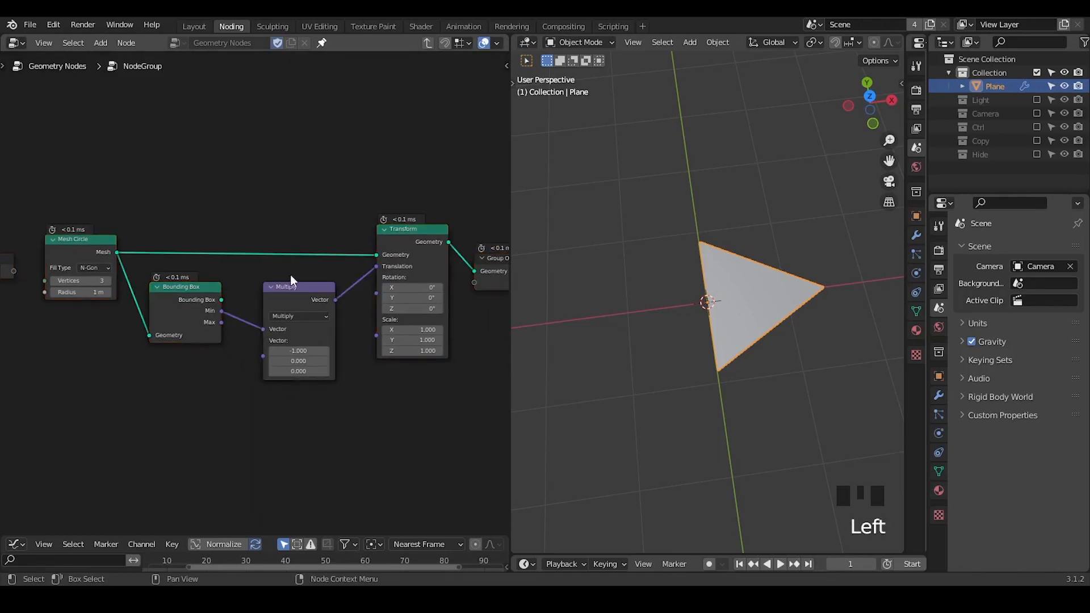
Return to the parent node tree and name the new node group Triangle.
click(426, 43)
drag(203, 212, 263, 211)
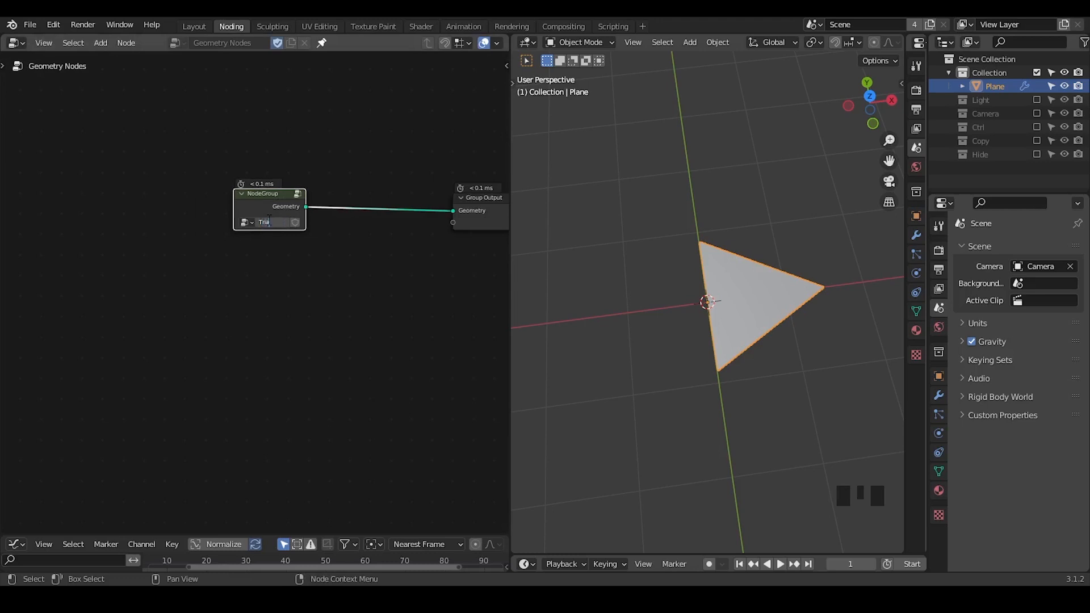
key(Return)
Try rotating the triangle to about -61.4° on Y with a Transform node placed after the Triangle group.
key(ctrl+a)
text(transf)
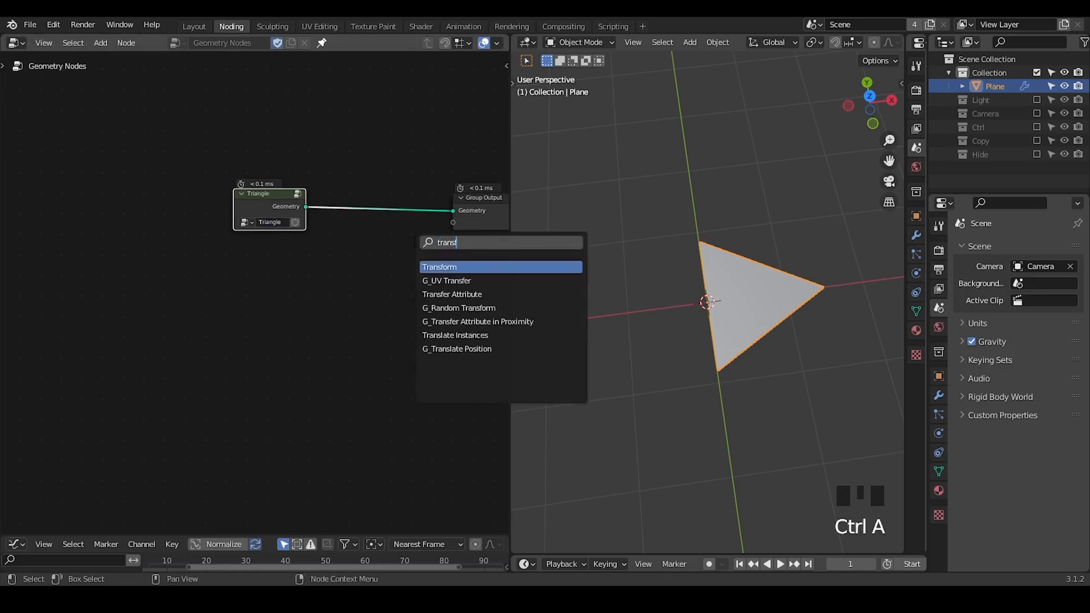
key(Return)
click(374, 187)
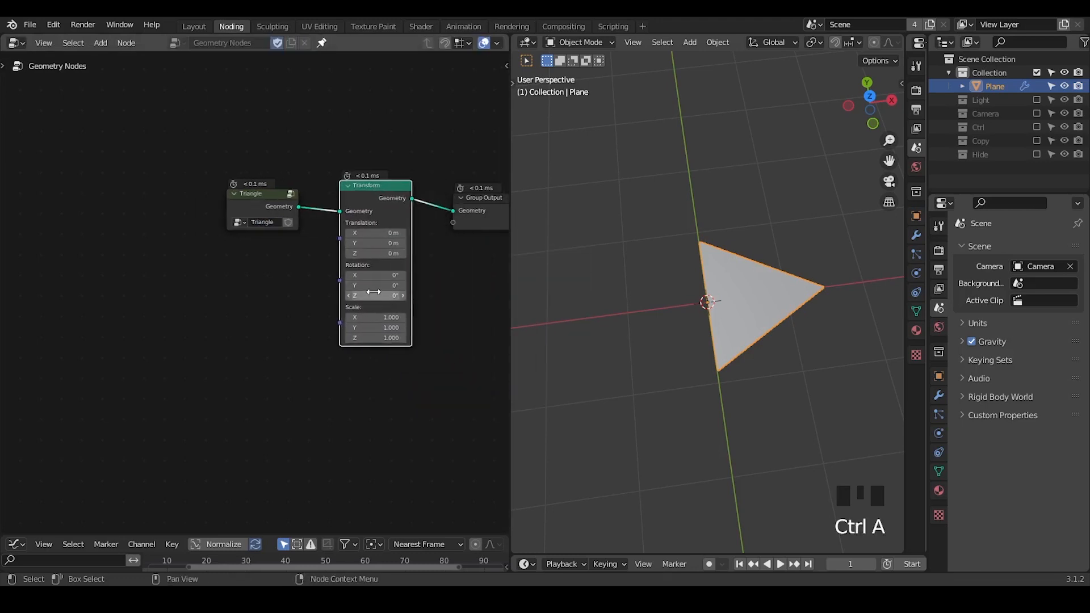
drag(372, 285, 335, 285)
middle_drag(800, 301, 819, 263)
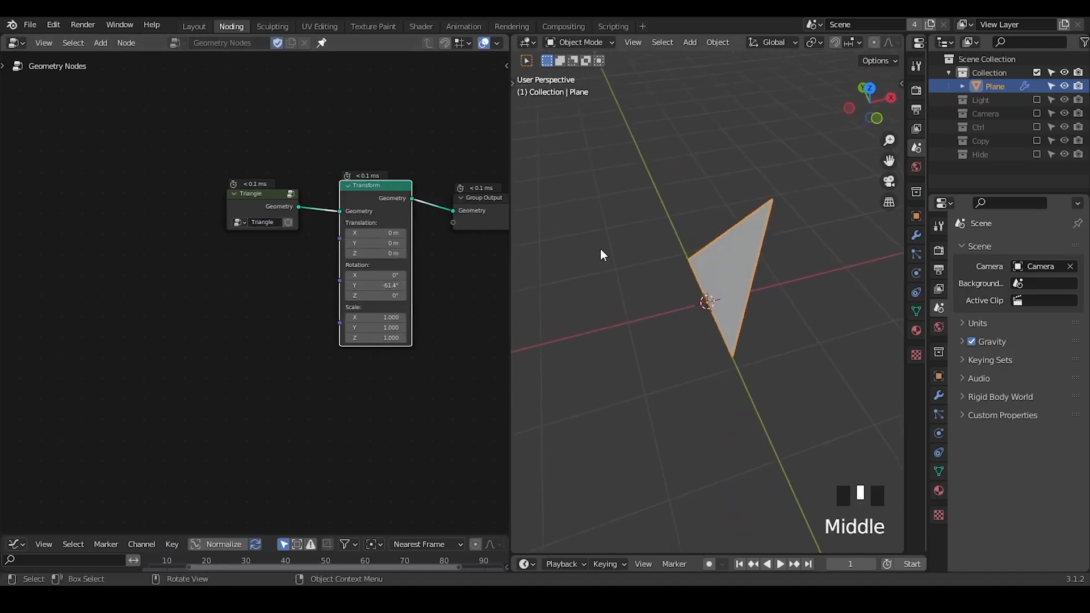
click(366, 193)
middle_drag(365, 192, 298, 213)
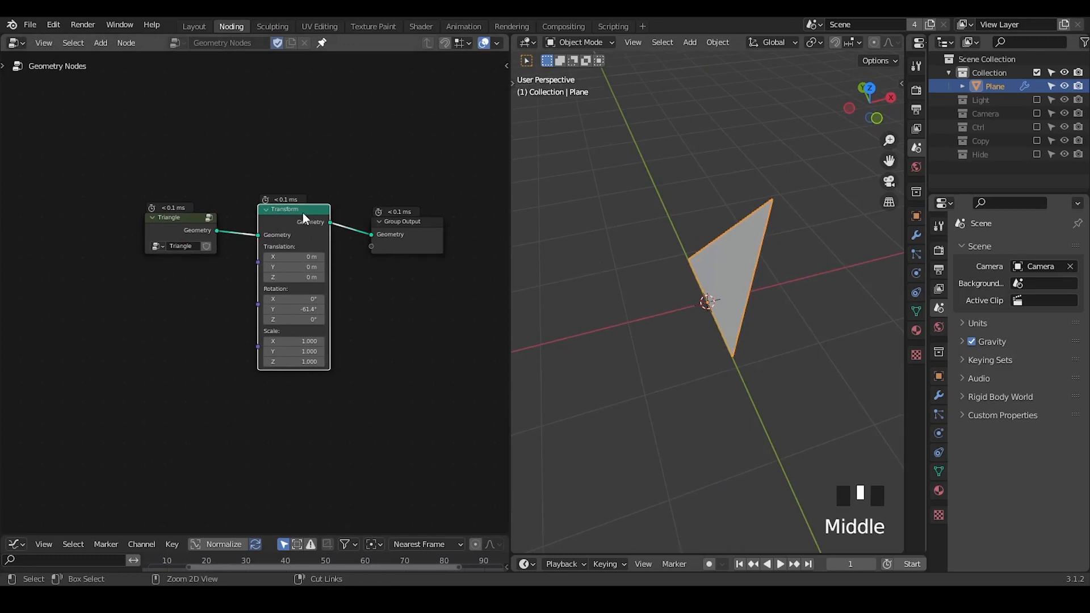
key(ctrl+x)
Insert an Instance on Points node before the Group Output, using the Triangle group as its Instance input.
key(ctrl+a)
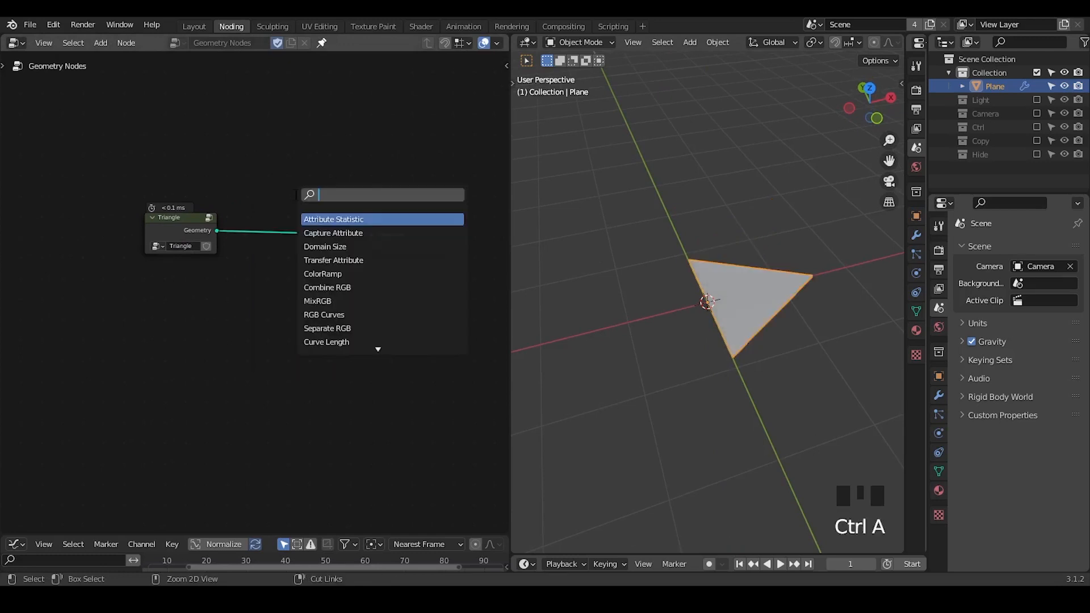
text(point)
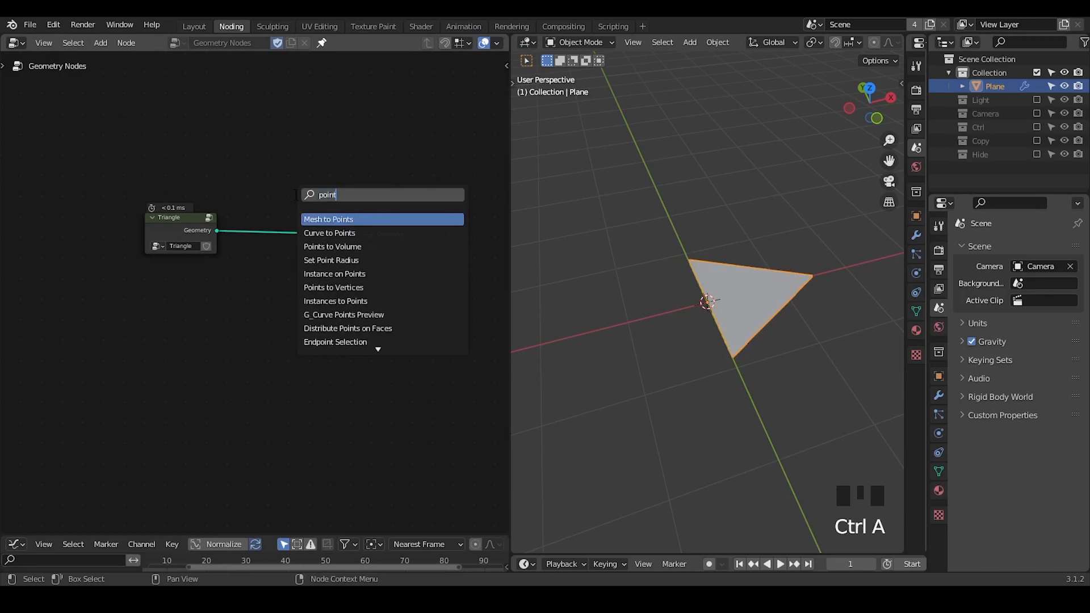
text( instan)
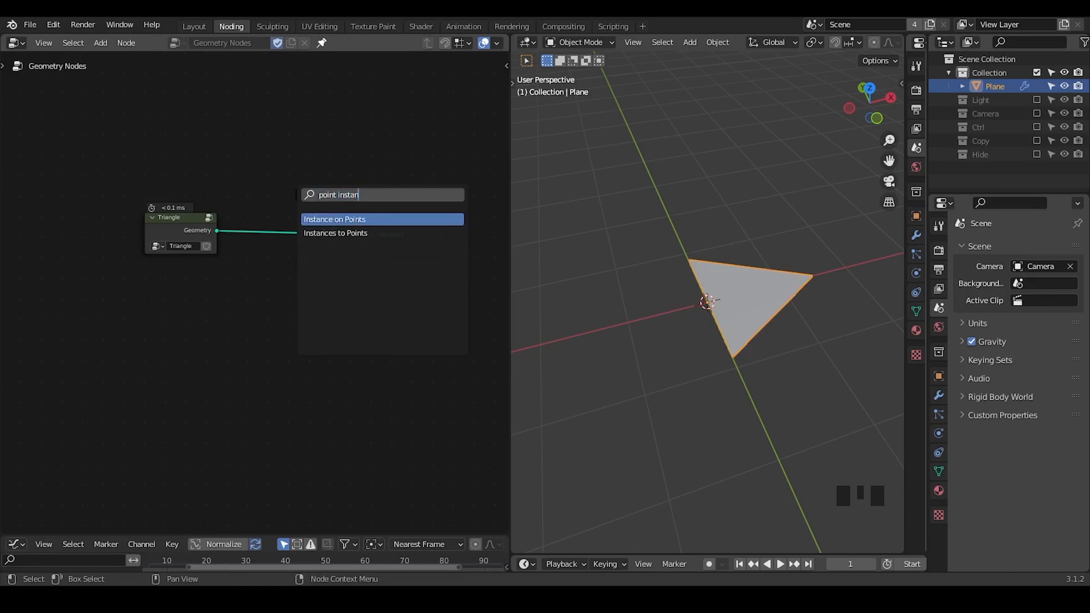
key(Return)
click(258, 179)
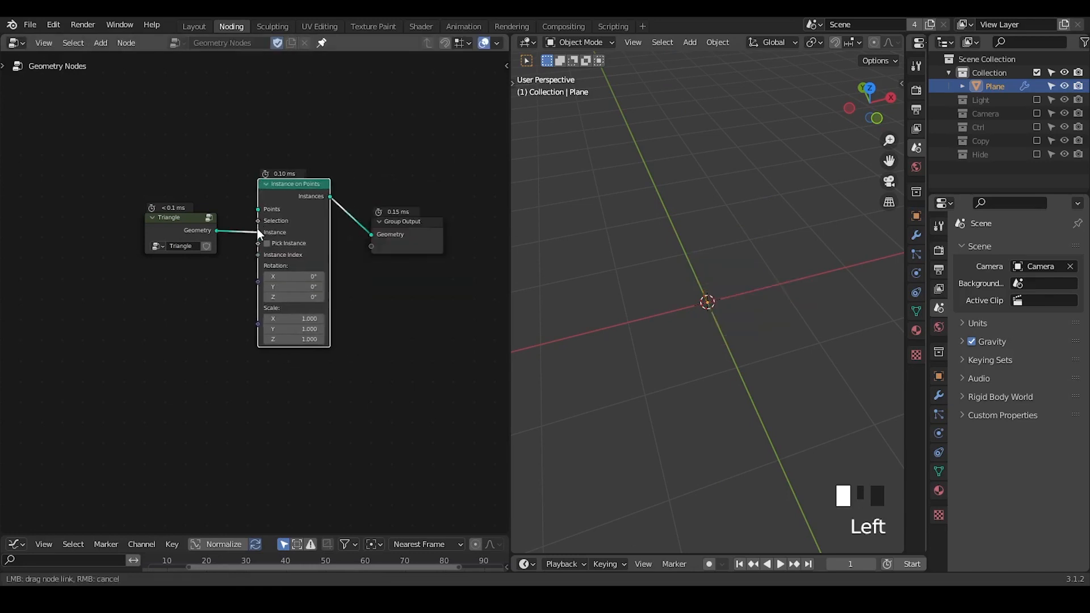
Add a Mesh Line node and connect its mesh to the Points input of Instance on Points.
key(ctrl+a)
text(mes)
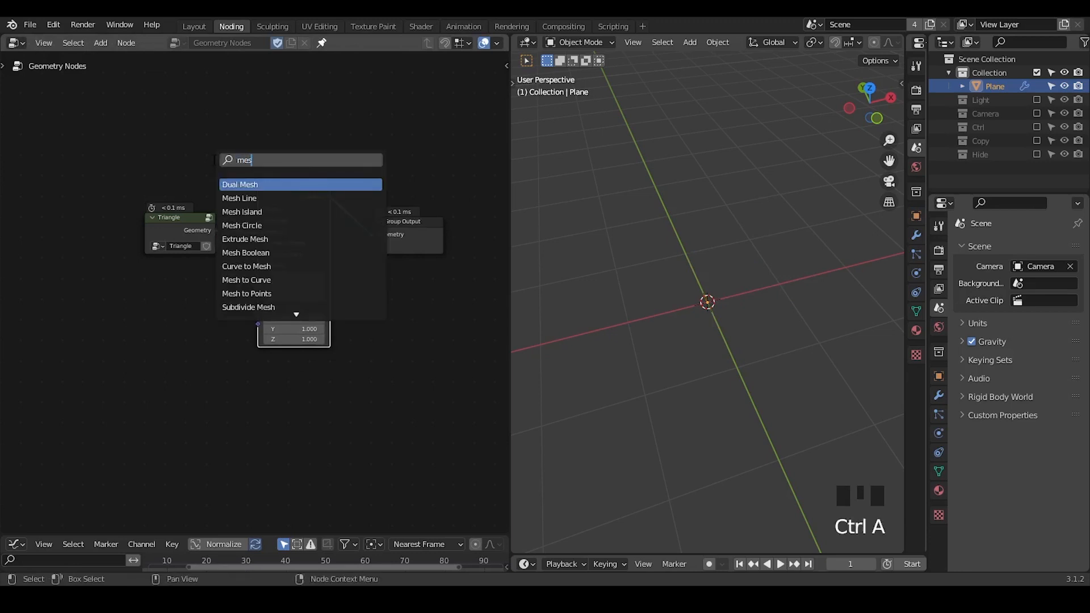
text(j)
key(BackSpace)
text(h line)
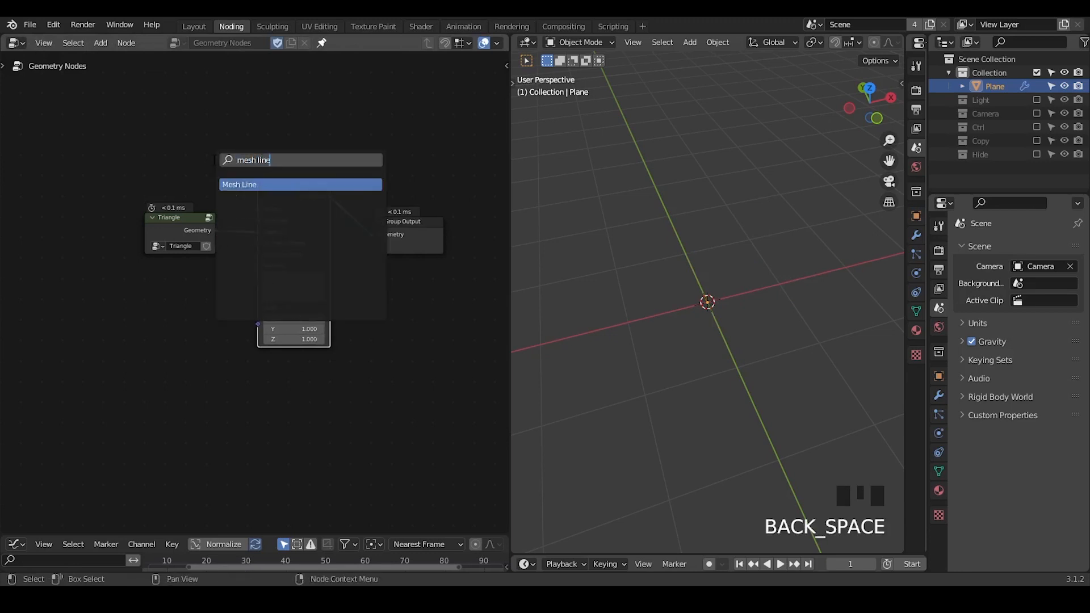
key(Return)
click(65, 127)
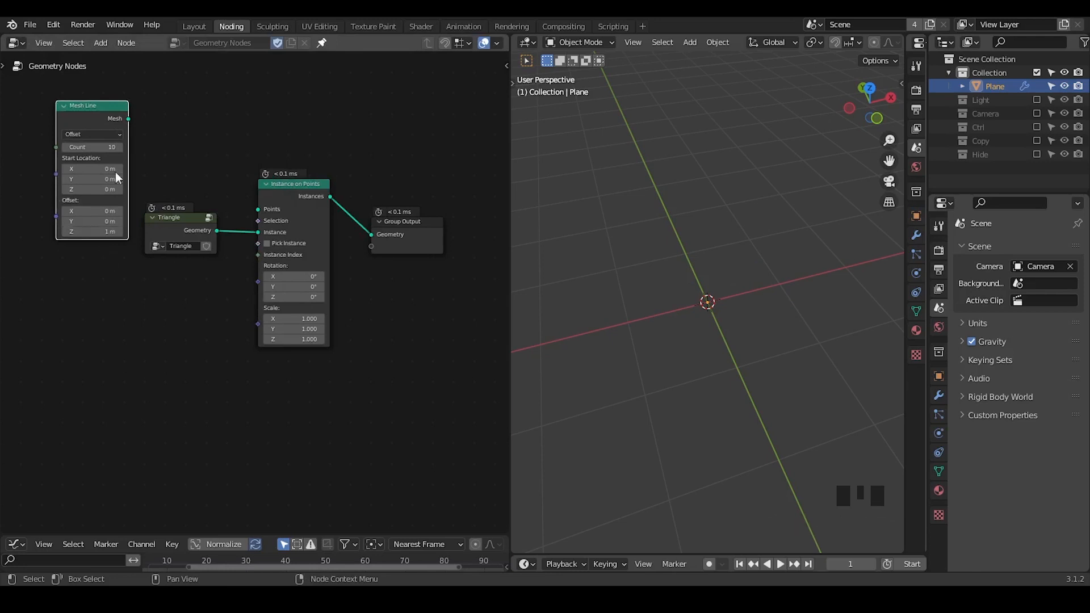
drag(128, 119, 258, 207)
mouse_move(711, 316)
middle_down()
mouse_move(723, 278)
mouse_move(714, 336)
middle_up()
shift+scroll(714, 337, up, 2)
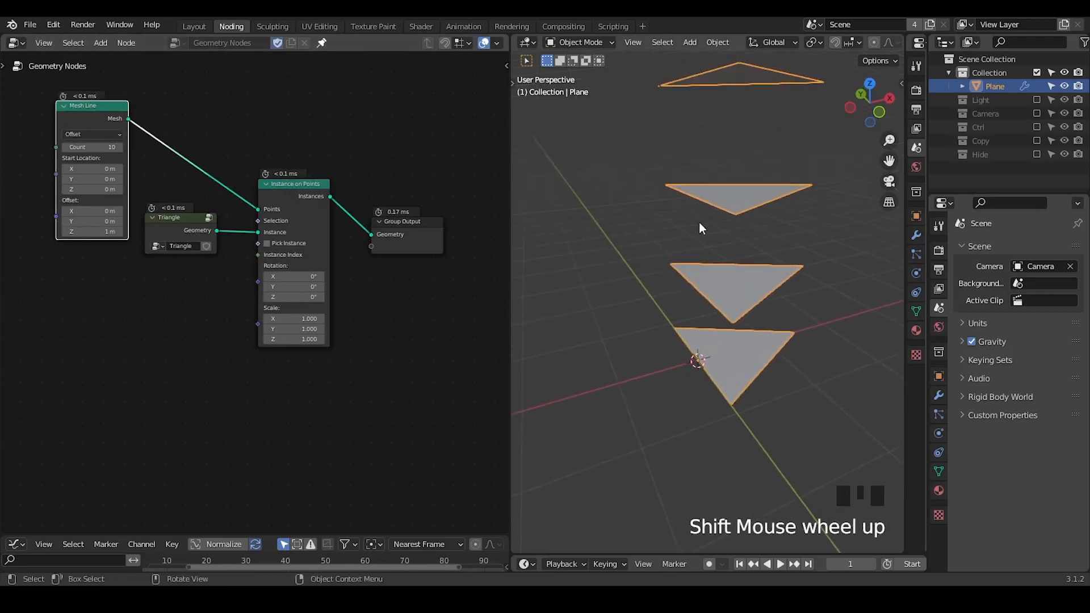
Set the Mesh Line's Z offset to 0 m.
click(102, 232)
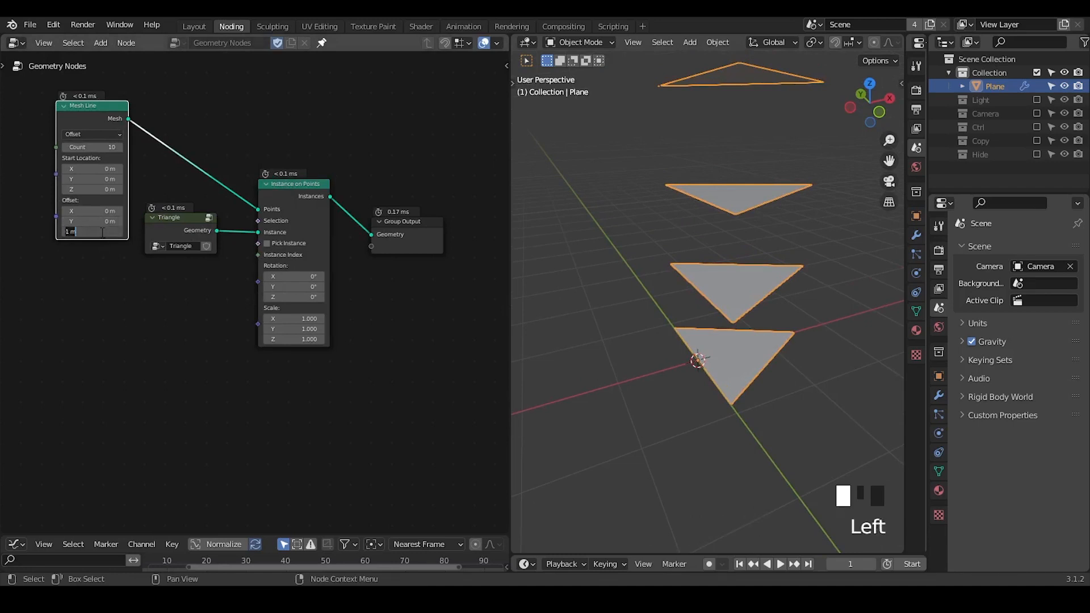
text(0)
key(Return)
Rotate the triangle instances to about -78.3° on Y in the Instance on Points node.
middle_drag(335, 267, 549, 300)
drag(400, 216, 347, 216)
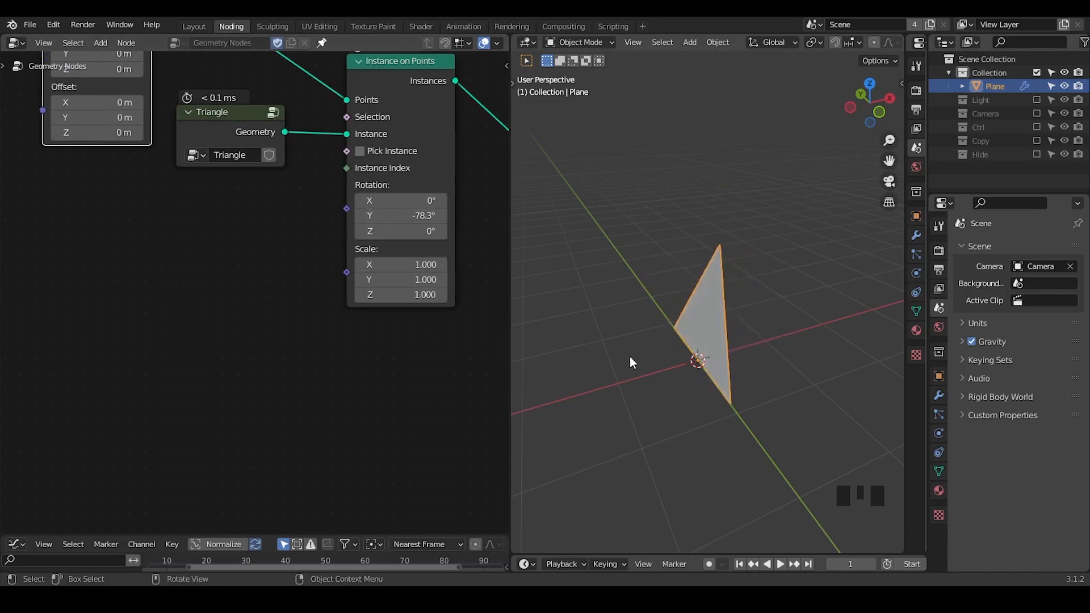
middle_drag(230, 253, 229, 342)
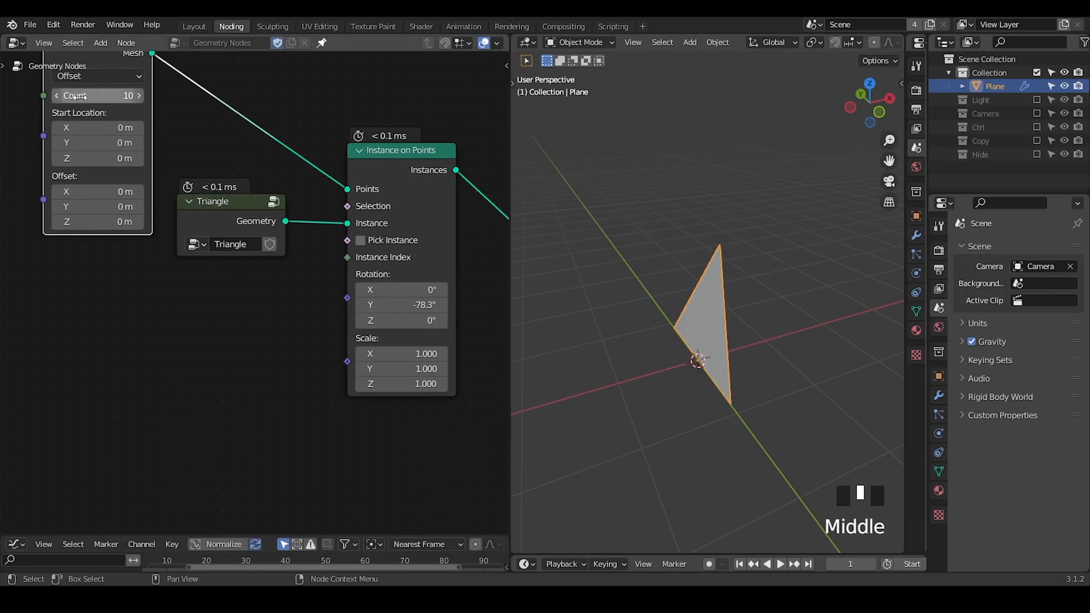
Reset the Y rotation of the Instance on Points node to 0°.
key(ctrl+a)
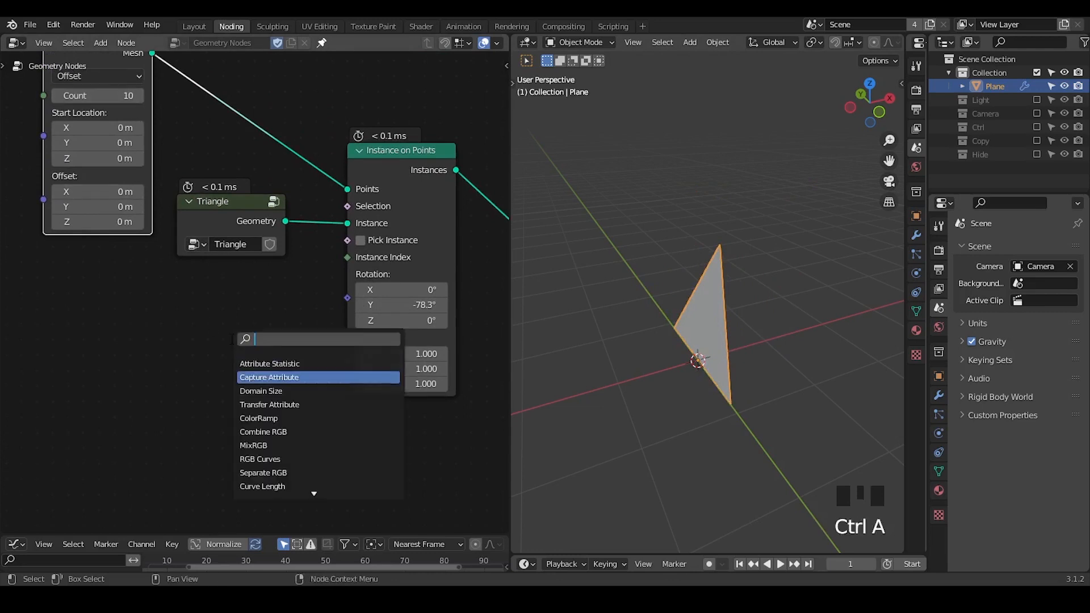
key(Escape)
click(417, 305)
text(0)
key(Return)
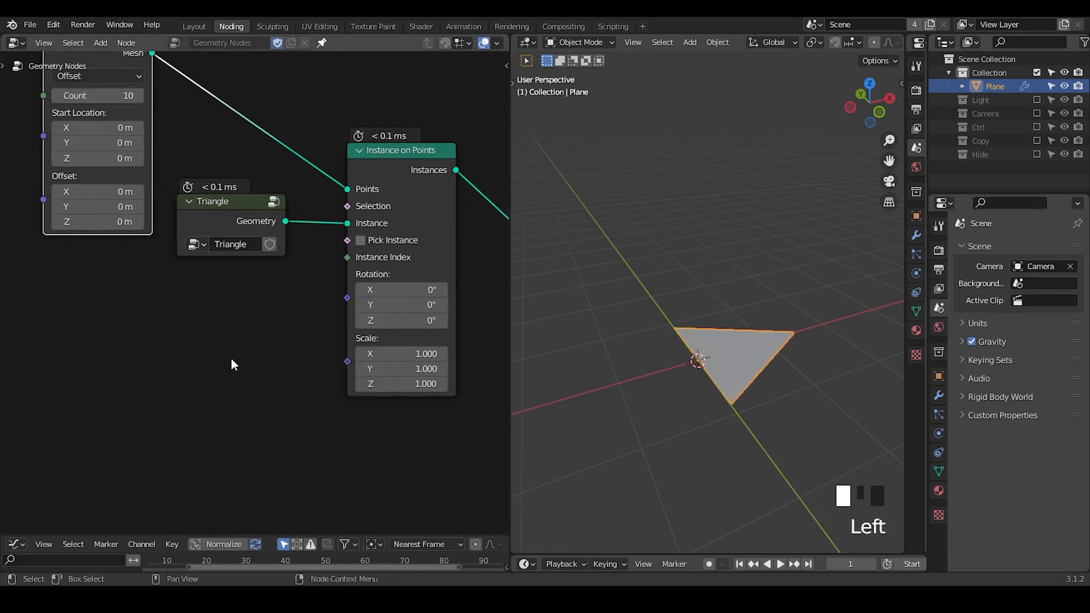
Add a G_Mix XYZ Vector node and connect its Vector output to the Rotation input of Instance on Points.
middle_drag(230, 358, 277, 298)
key(ctrl+a)
text(mix ve)
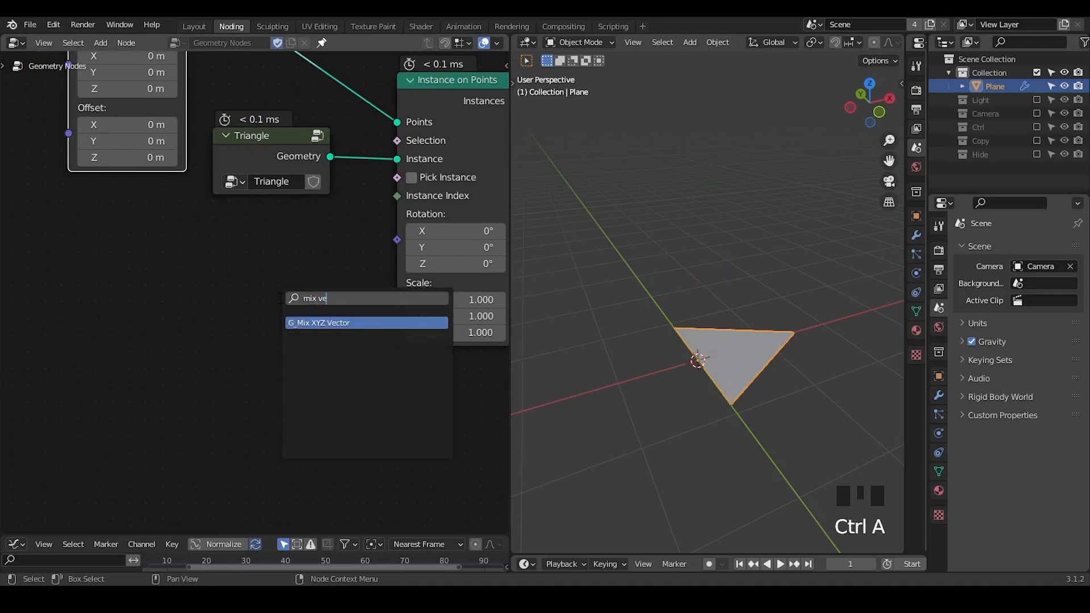
key(Return)
click(329, 260)
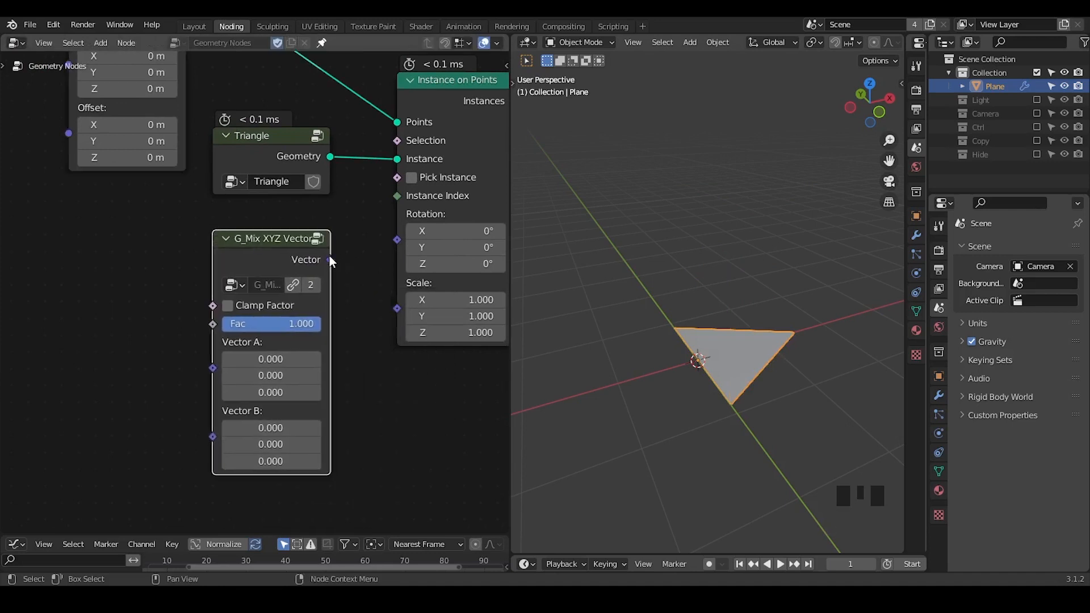
drag(329, 260, 400, 238)
Set Vector B's Y value to -pi in the G_Mix XYZ Vector node and lower its Fac to about 0.758.
double_click(271, 443)
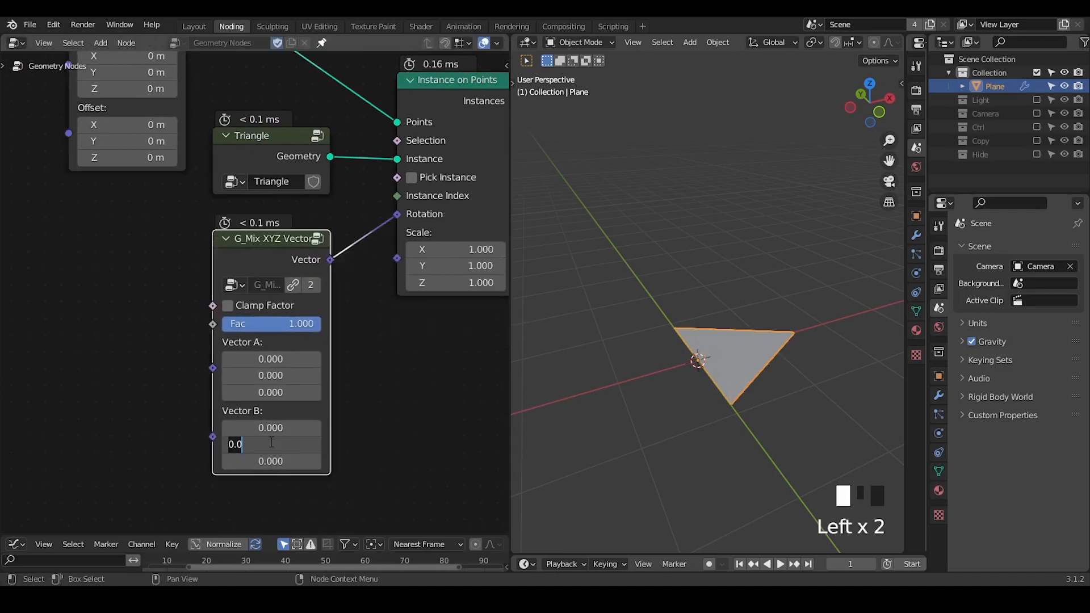
text(-pi)
key(Return)
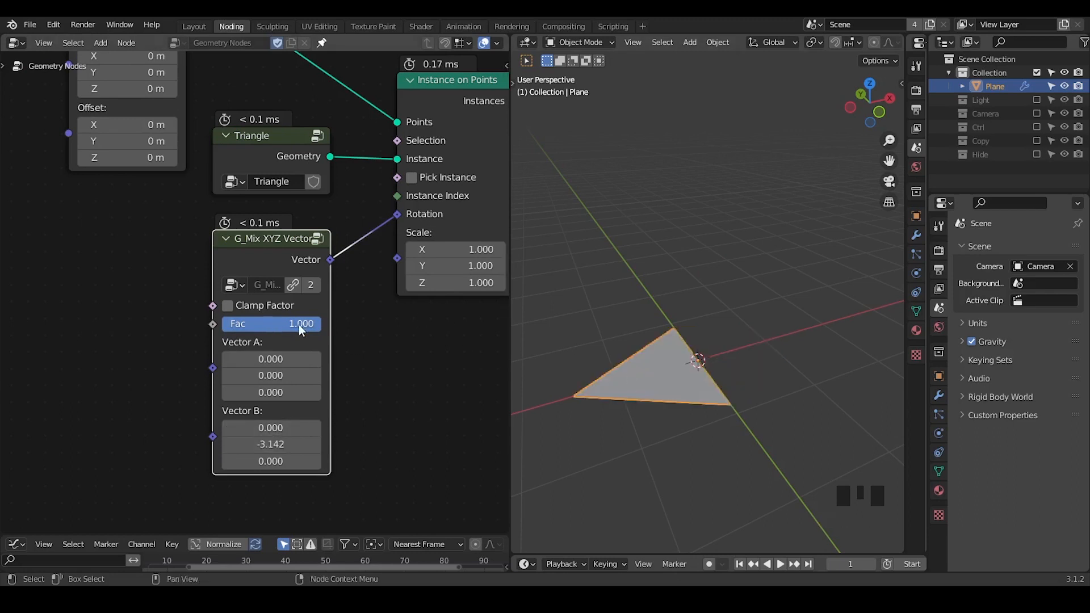
mouse_move(298, 324)
mouse_down()
mouse_move(200, 325)
mouse_move(313, 324)
mouse_move(249, 325)
mouse_move(297, 325)
mouse_up()
Add a G_Delay Falloff node and connect its Falloff output to the Fac input of G_Mix XYZ Vector.
middle_drag(138, 372, 239, 309)
key(ctrl+a)
text(delay)
key(Return)
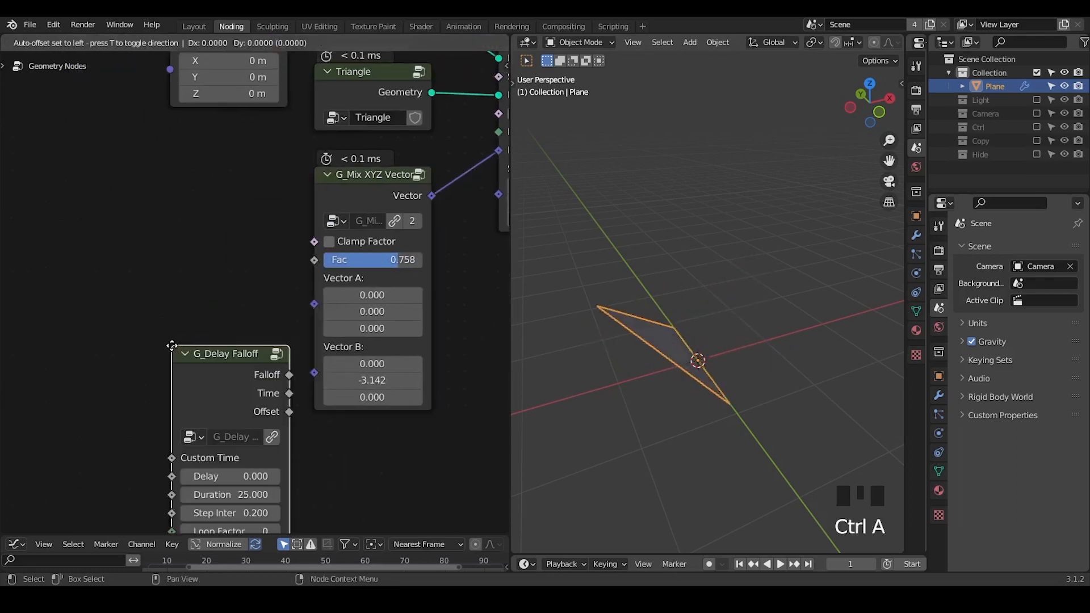
click(122, 182)
drag(241, 211, 324, 259)
Raise the delay falloff's step interval to 5.400 and scrub to frame 53 to preview the staggered triangle rotation.
drag(187, 349, 242, 349)
drag(850, 564, 906, 563)
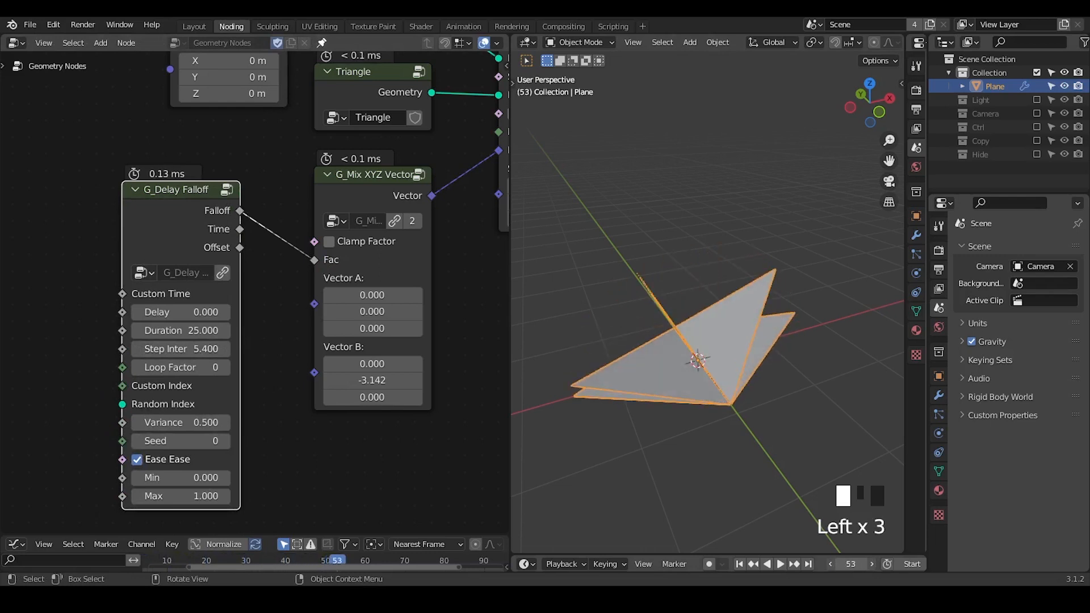
mouse_move(674, 386)
middle_down()
mouse_move(699, 365)
mouse_move(685, 369)
middle_up()
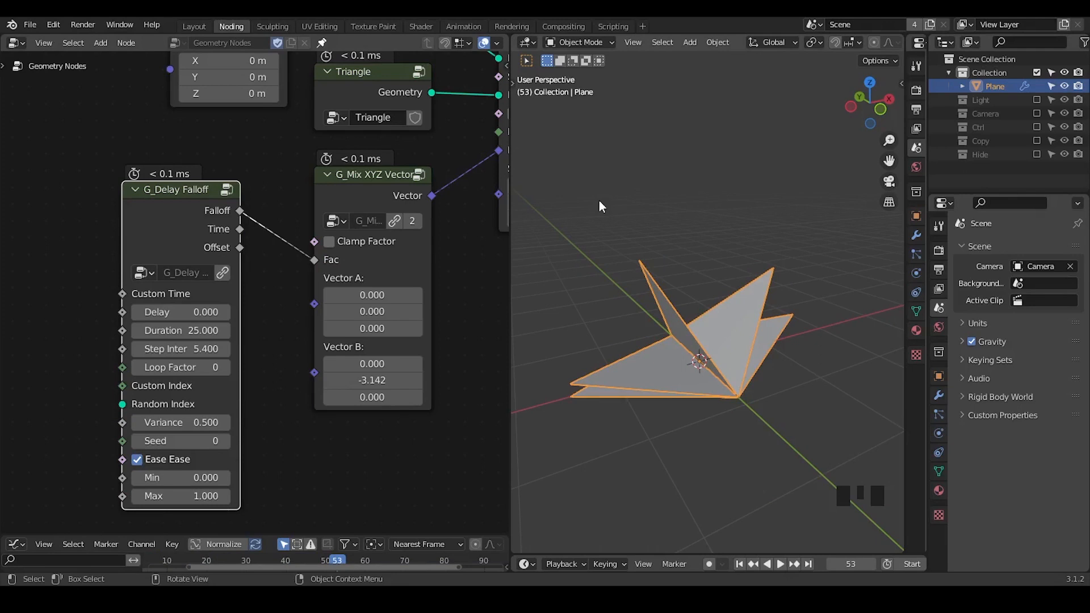
Move the Mesh Line and Triangle nodes farther from the Instance on Points node to free space between them.
middle_drag(421, 198, 90, 102)
drag(108, 129, 35, 96)
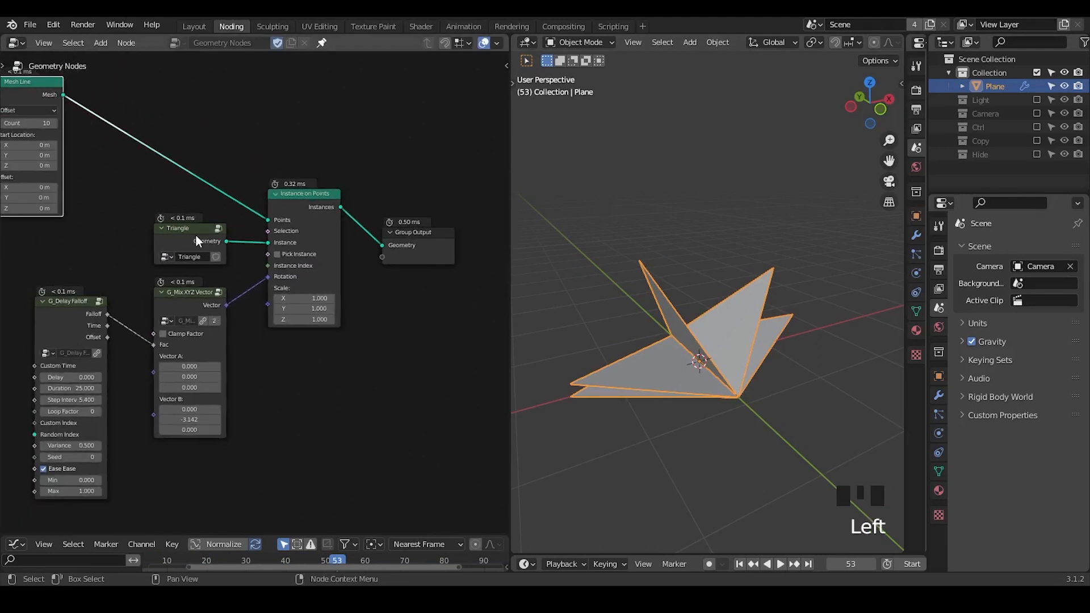
drag(225, 232, 63, 239)
middle_drag(63, 240, 101, 235)
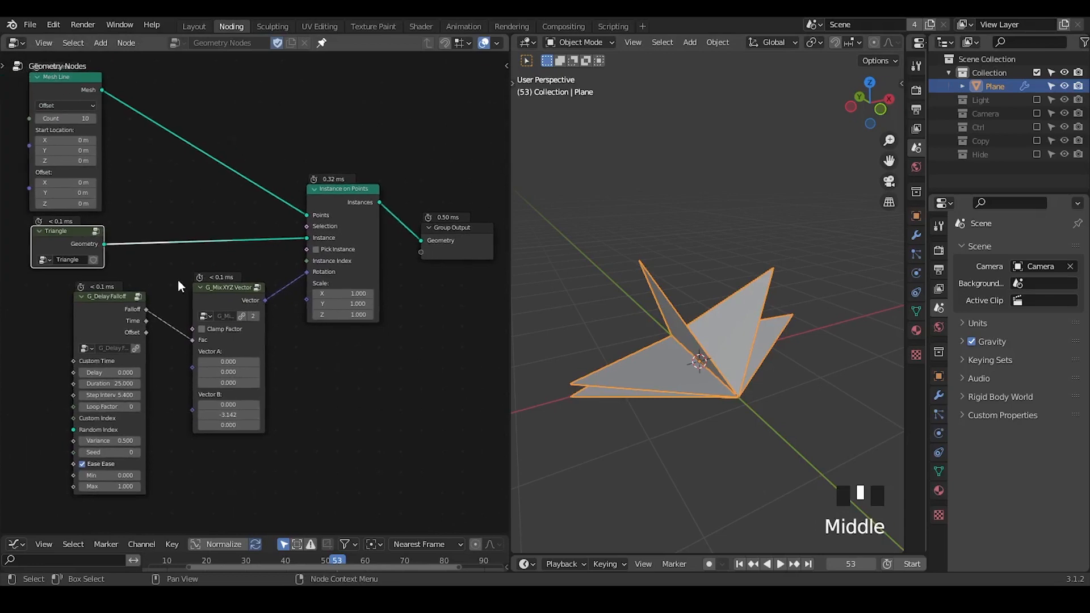
Duplicate Instance on Points onto the Mesh Line's link, then reroute the Mesh Line into the duplicate's Instance input.
click(343, 203)
key(shift+d)
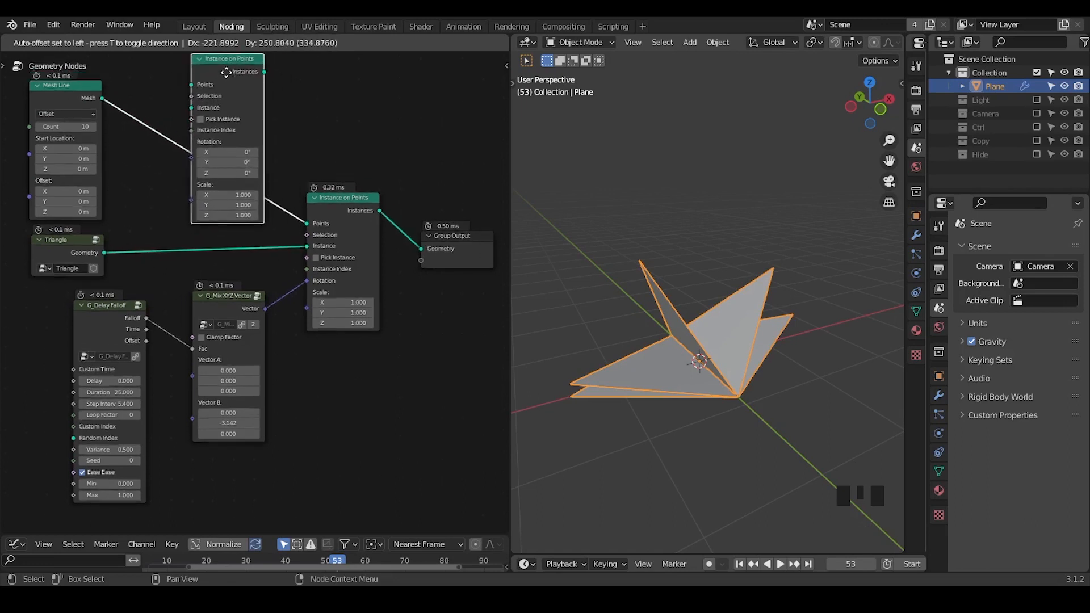
click(225, 95)
middle_drag(175, 131, 286, 188)
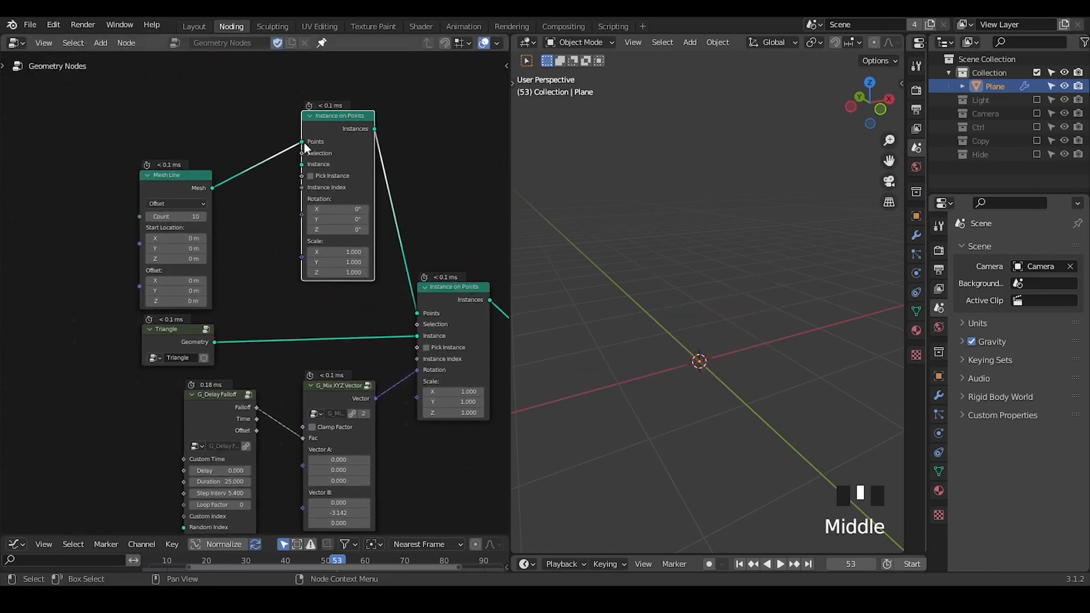
drag(303, 141, 314, 163)
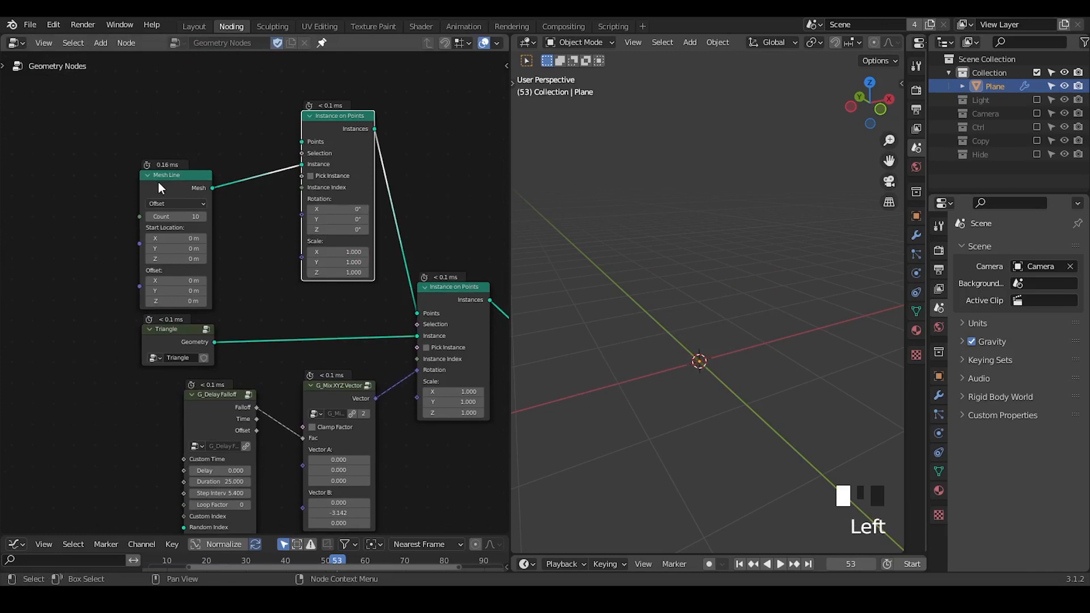
drag(157, 182, 110, 169)
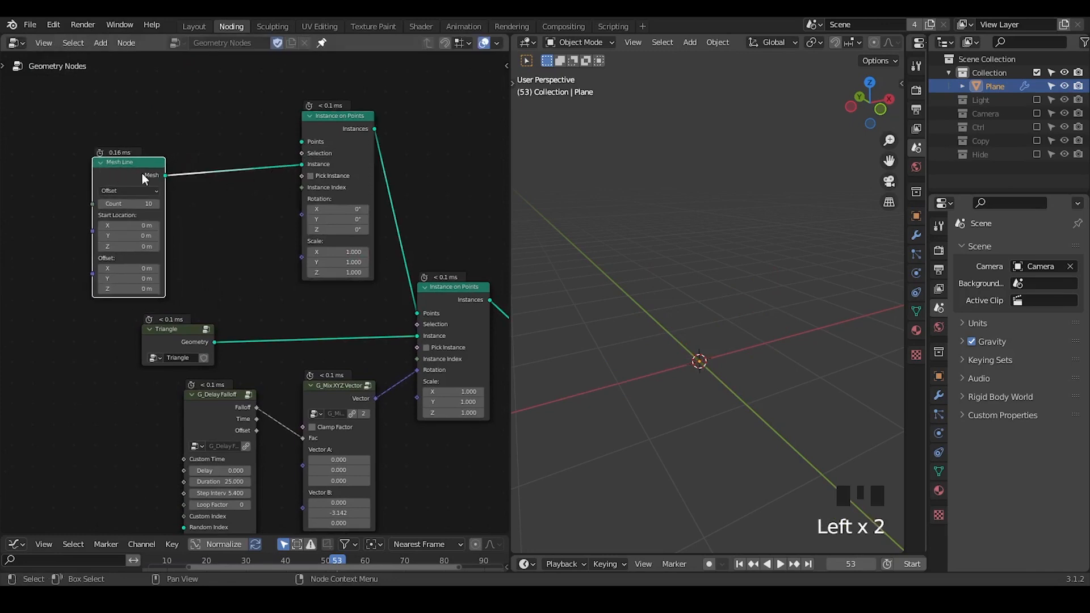
Add a G_Hexagon Distribution node and connect its Grid Points to the duplicated Instance on Points node's Points input.
key(ctrl+a)
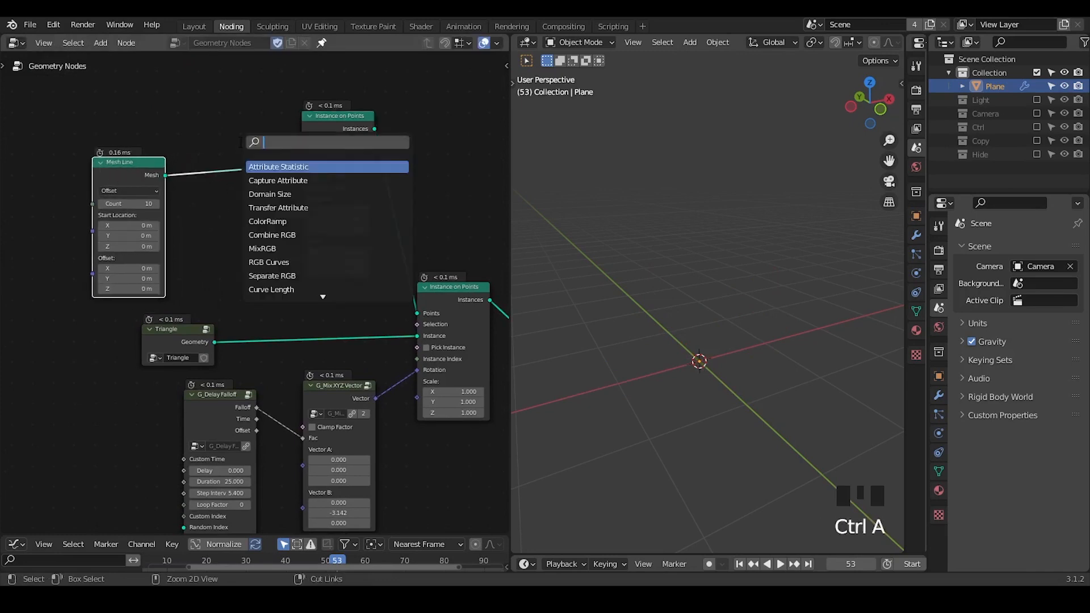
text(hexagon)
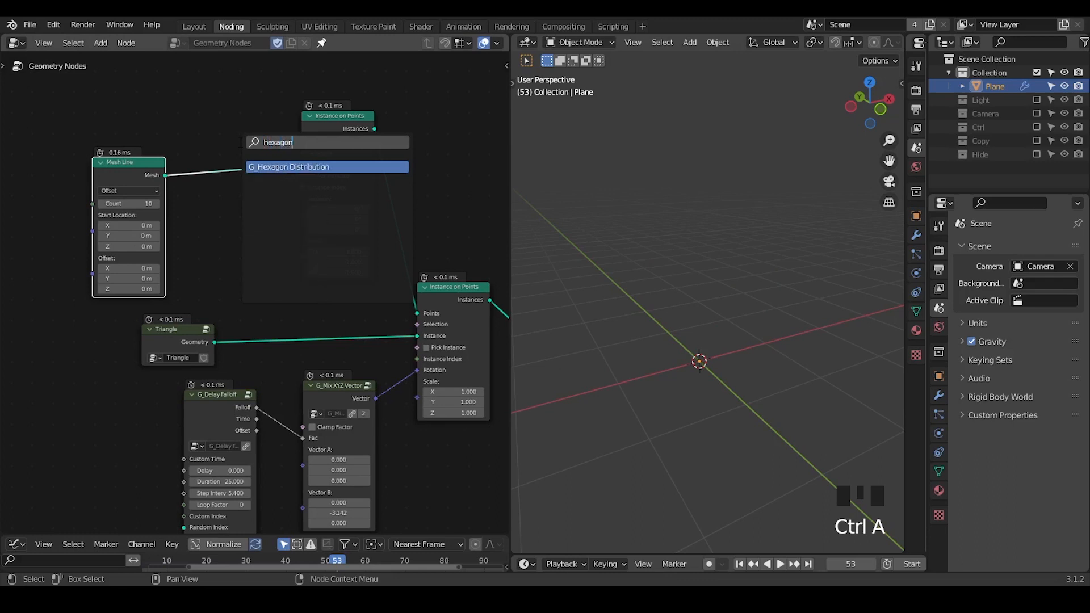
key(Return)
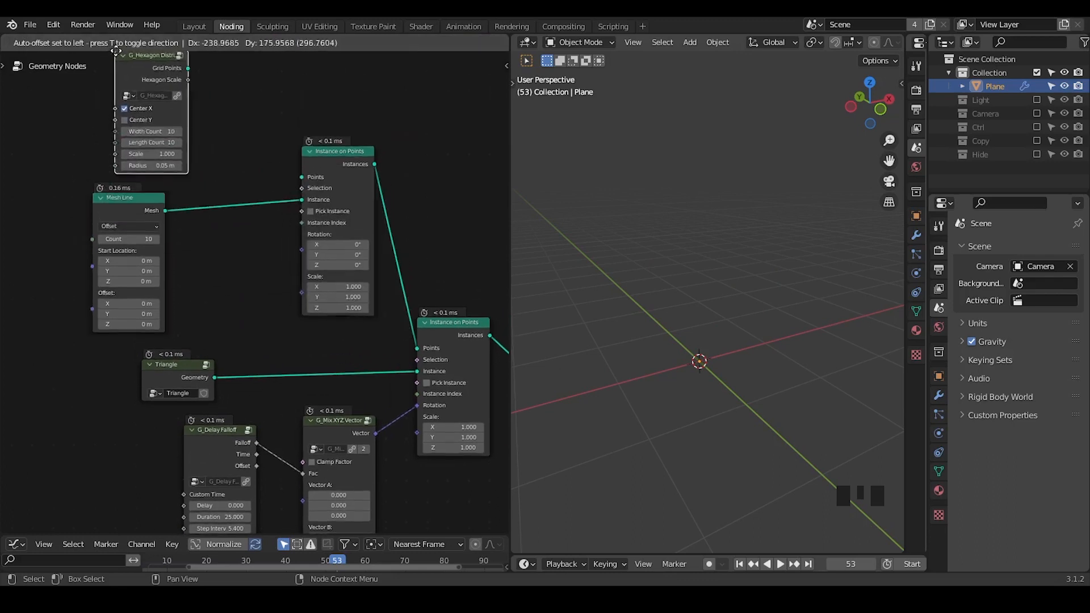
click(145, 105)
drag(218, 123, 304, 222)
middle_drag(652, 236, 749, 268)
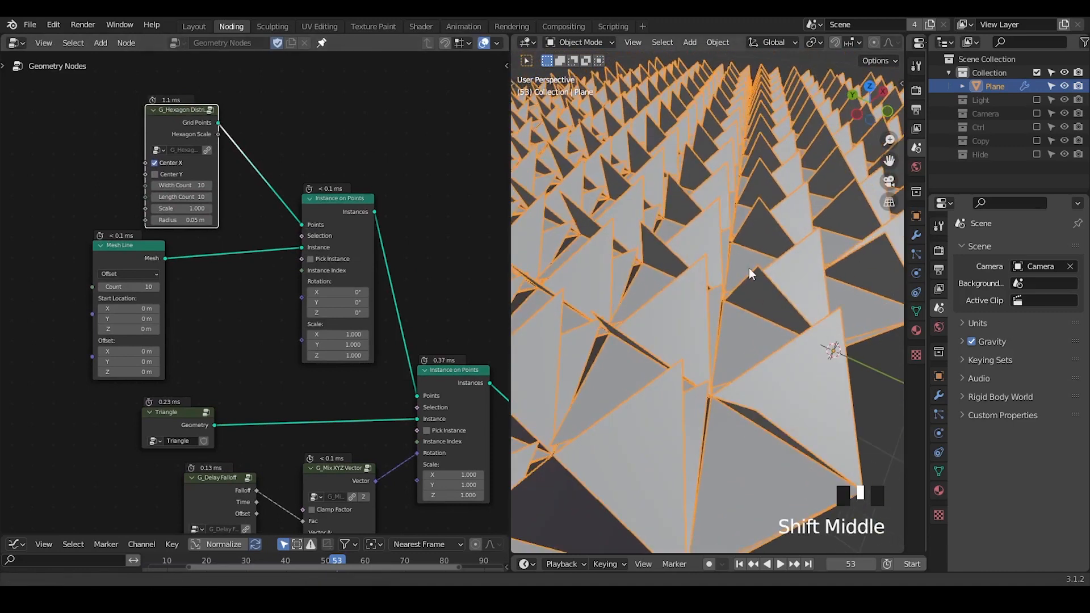
Return to frame 1 and annotate a hexagon outline with marks for its corner and centre over the triangle grid.
middle_drag(409, 253, 324, 141)
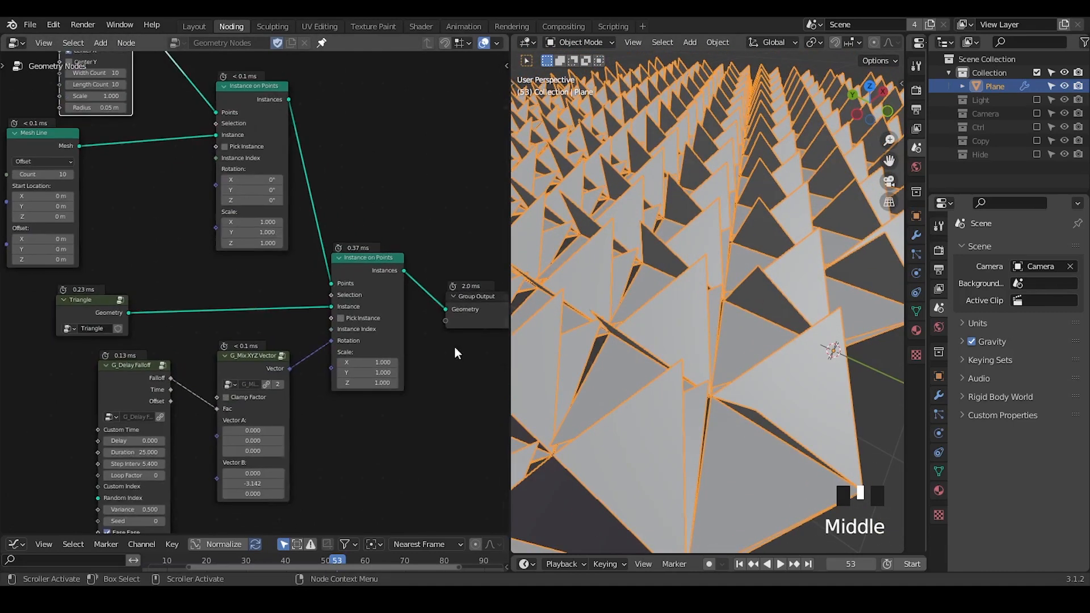
click(739, 563)
ctrl+middle_drag(683, 252, 717, 292)
mouse_move(723, 219)
mouse_down()
mouse_move(741, 239)
mouse_move(704, 249)
mouse_move(726, 229)
mouse_up()
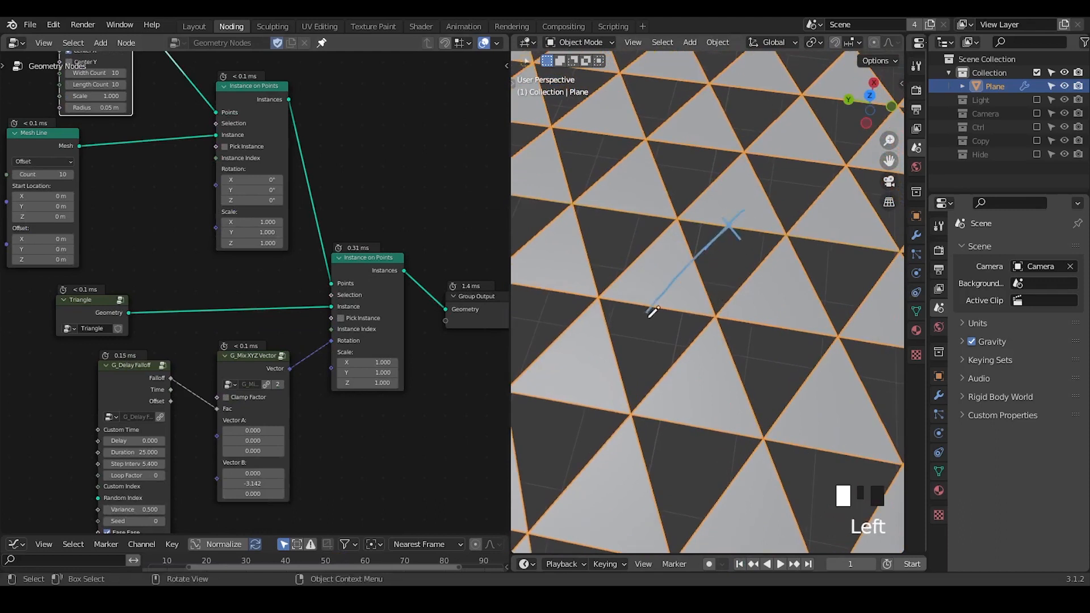
mouse_move(651, 312)
mouse_down()
mouse_move(690, 413)
mouse_move(820, 430)
mouse_move(880, 341)
mouse_move(843, 252)
mouse_move(728, 243)
mouse_up()
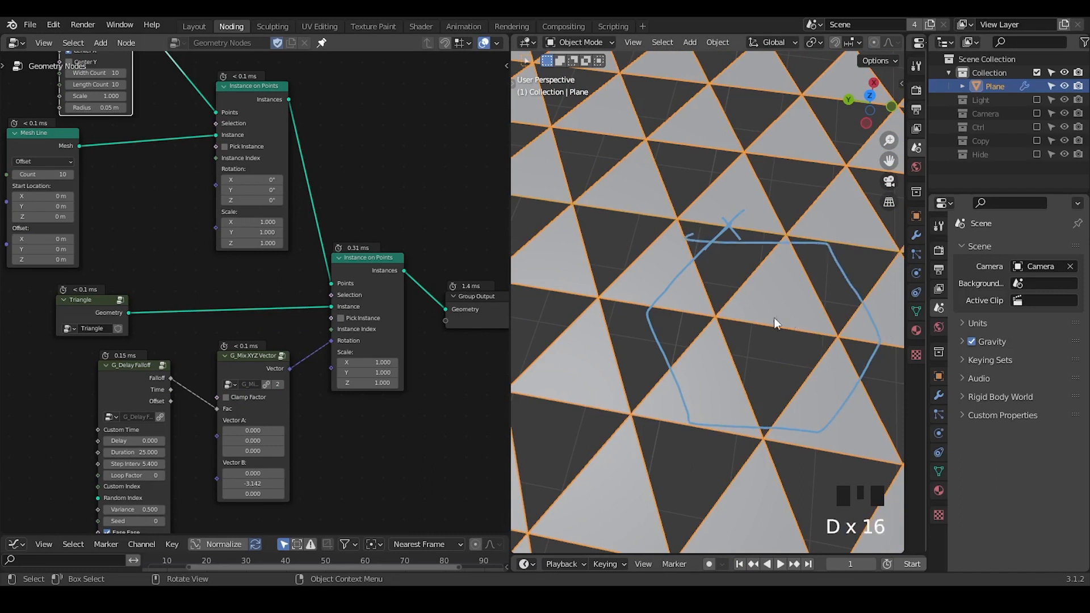
drag(774, 318, 771, 315)
ctrl+middle_drag(789, 324, 780, 319)
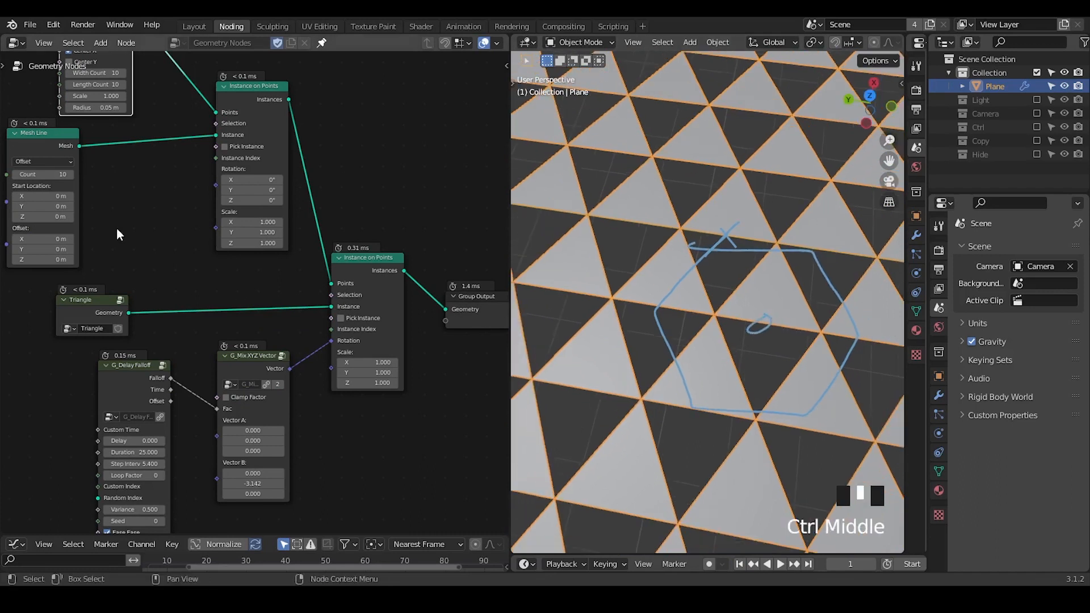
Enable Center Y on the G_Hexagon Distribution node and erase the annotation strokes from the viewport.
middle_drag(105, 192, 102, 254)
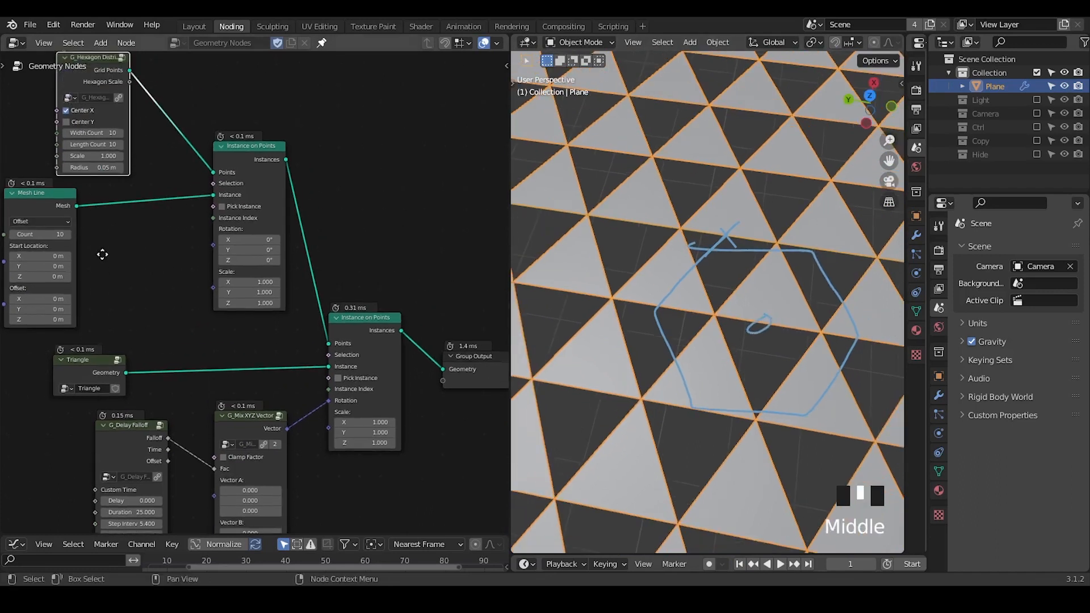
click(80, 124)
shift+middle_drag(840, 352, 741, 325)
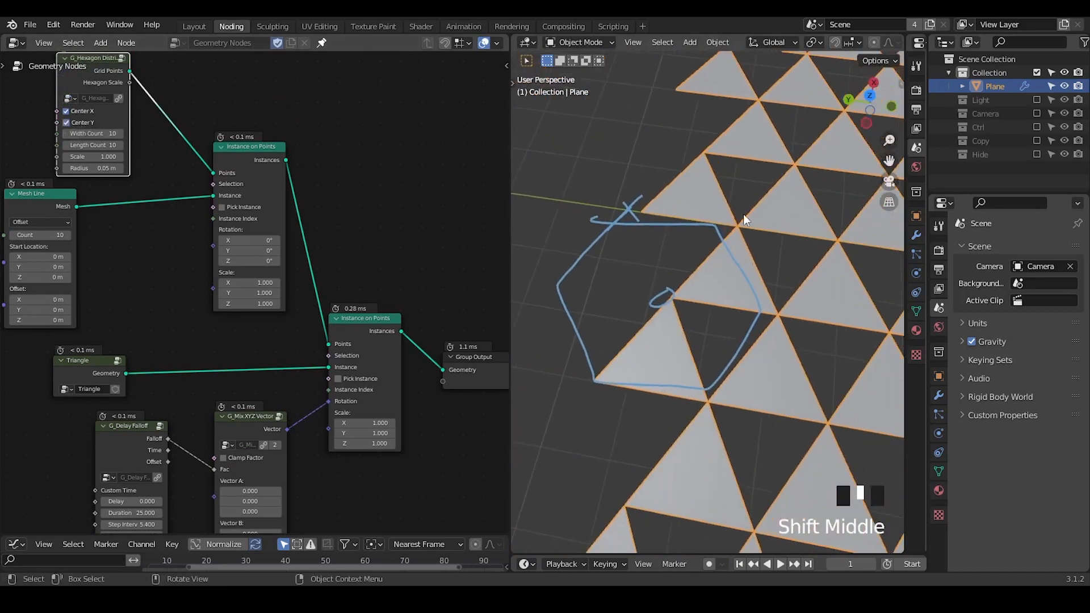
mouse_move(743, 213)
right_down()
mouse_move(684, 180)
mouse_move(859, 226)
mouse_move(637, 295)
mouse_move(652, 298)
right_up()
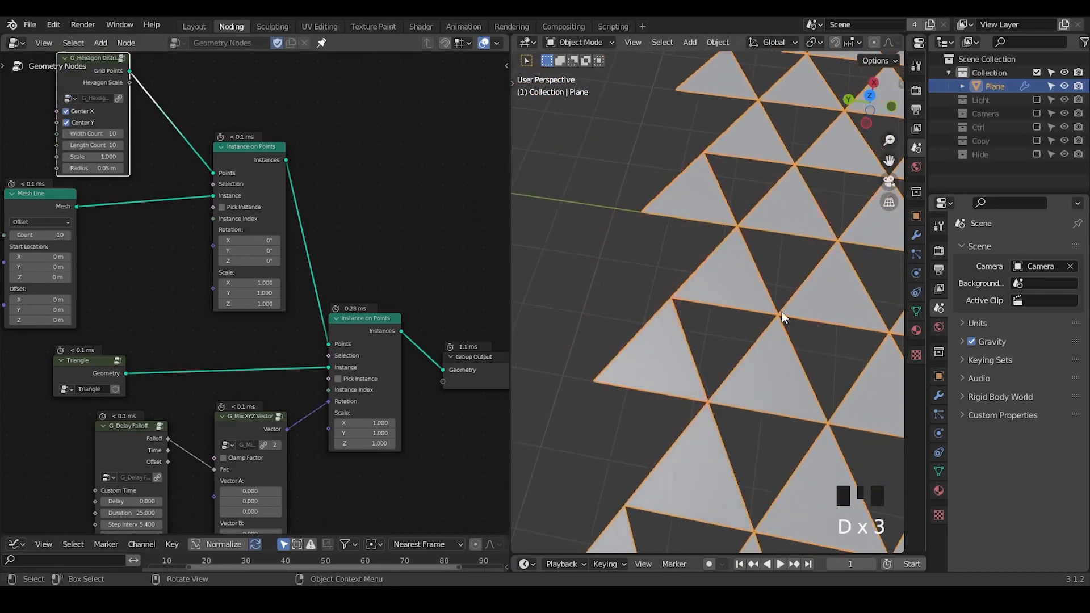
ctrl+middle_drag(799, 256, 580, 344)
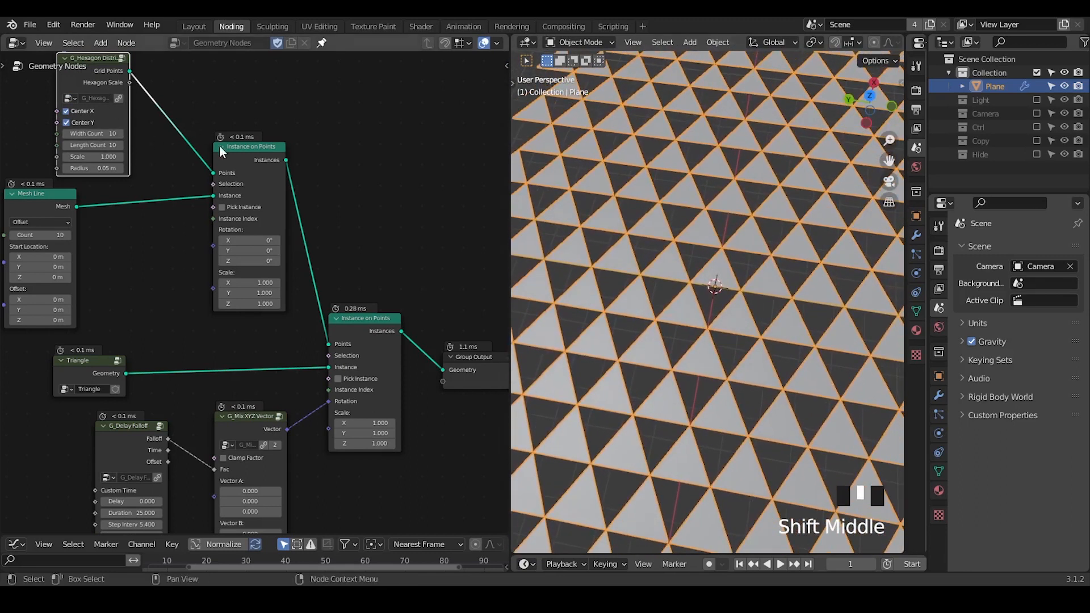
Reposition the grid's Instance on Points node and move the Triangle node closer to the Instance on Points it feeds.
drag(219, 146, 192, 162)
ctrl+middle_drag(293, 344, 335, 305)
middle_drag(676, 318, 673, 346)
middle_drag(305, 353, 342, 284)
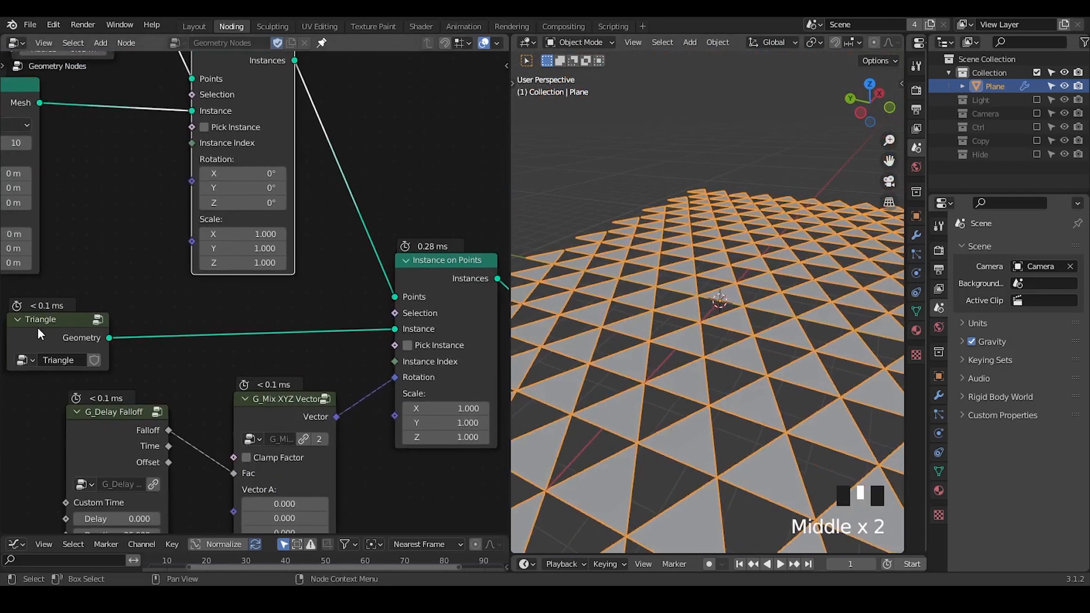
drag(38, 328, 148, 318)
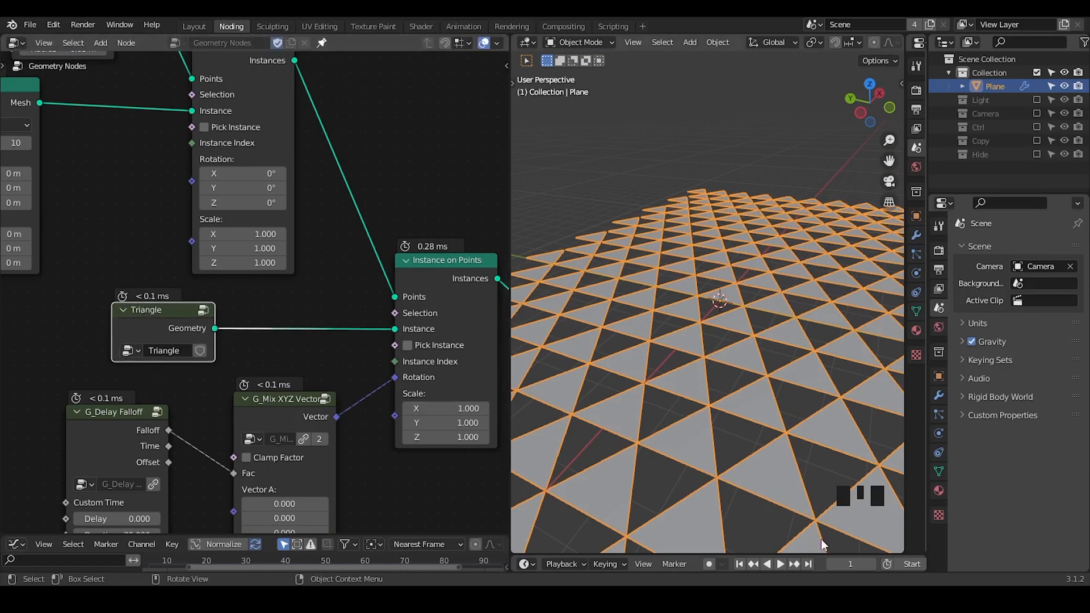
Scrub the timeline to frame 31 and inspect the rotating triangles across the hexagon grid.
drag(848, 564, 873, 564)
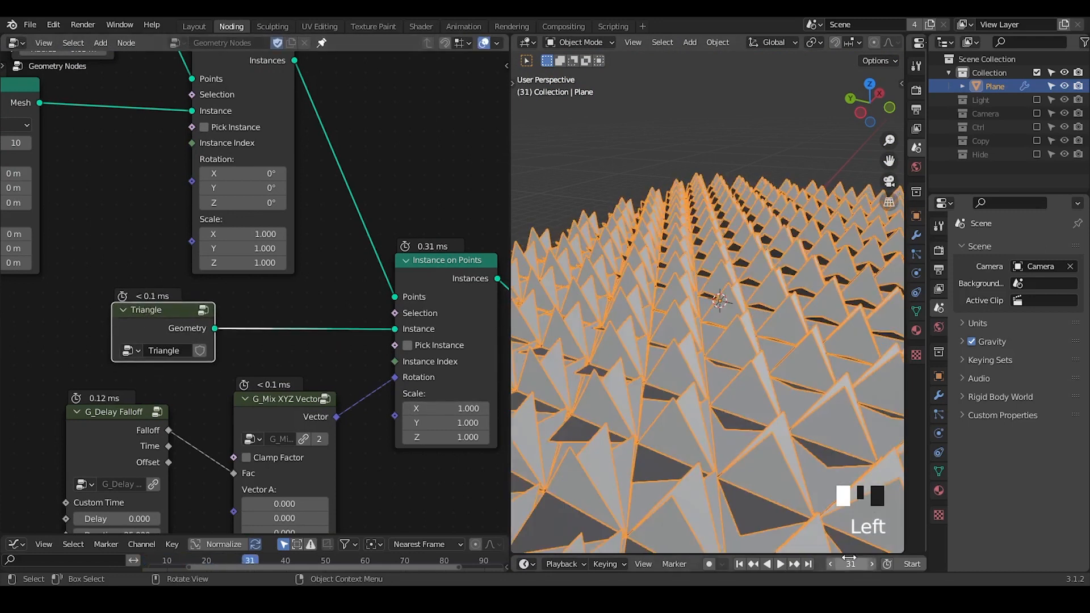
middle_drag(717, 364, 696, 373)
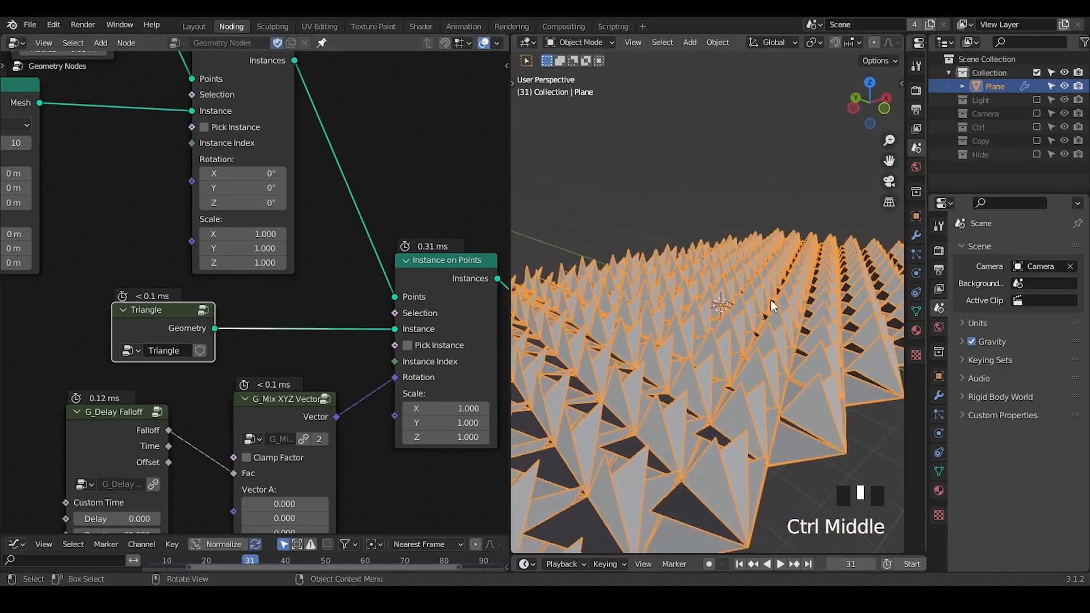
middle_drag(336, 318, 350, 382)
Hide the unused sockets of the Instance on Points node fed by the hexagon grid.
key(shift+ctrl+alt+q)
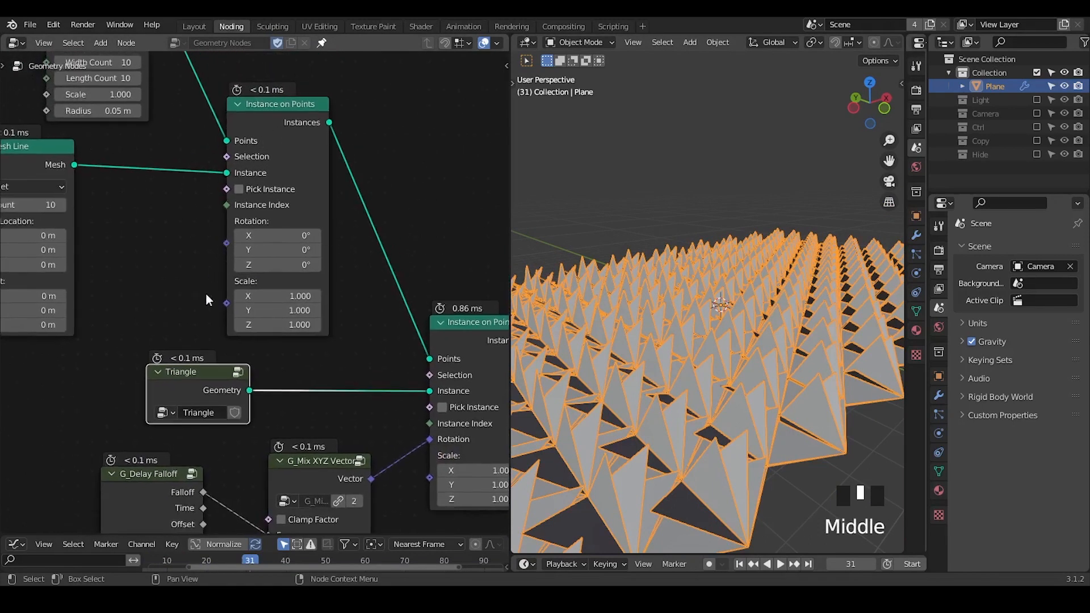
click(278, 122)
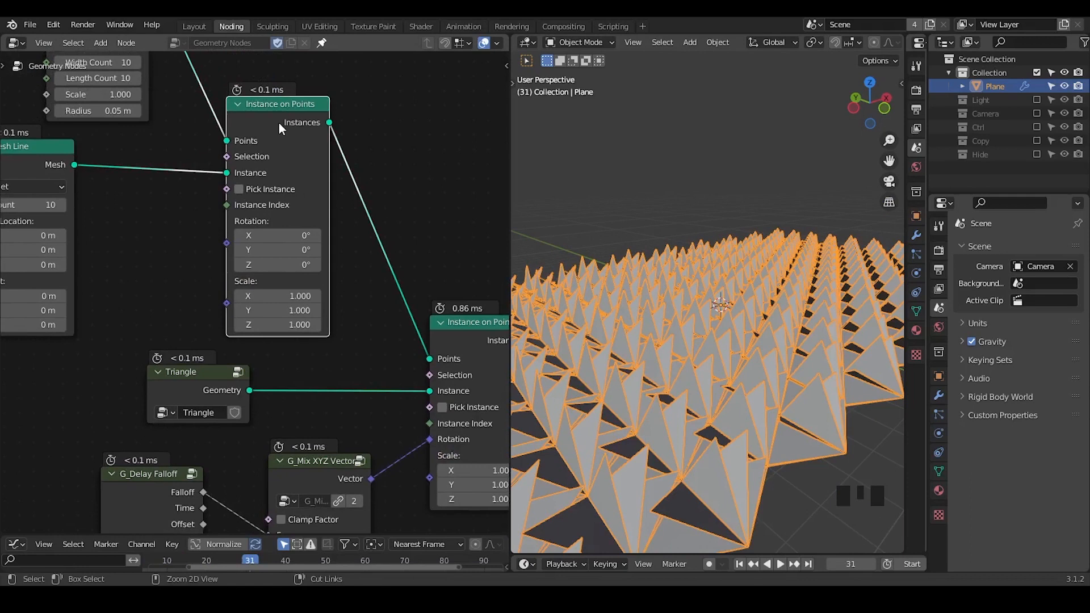
key(ctrl+h)
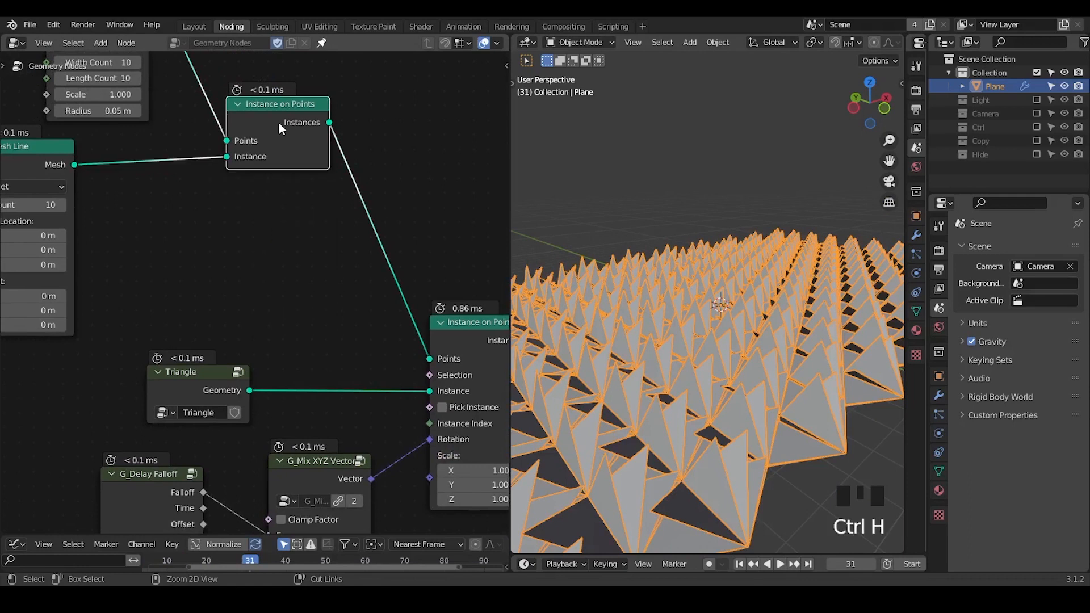
Move the compacted Instance on Points node closer to the Mesh Line and shift the Triangle node away from its target.
drag(272, 119, 241, 128)
ctrl+middle_drag(241, 127, 283, 249)
middle_drag(283, 250, 340, 129)
drag(273, 245, 74, 245)
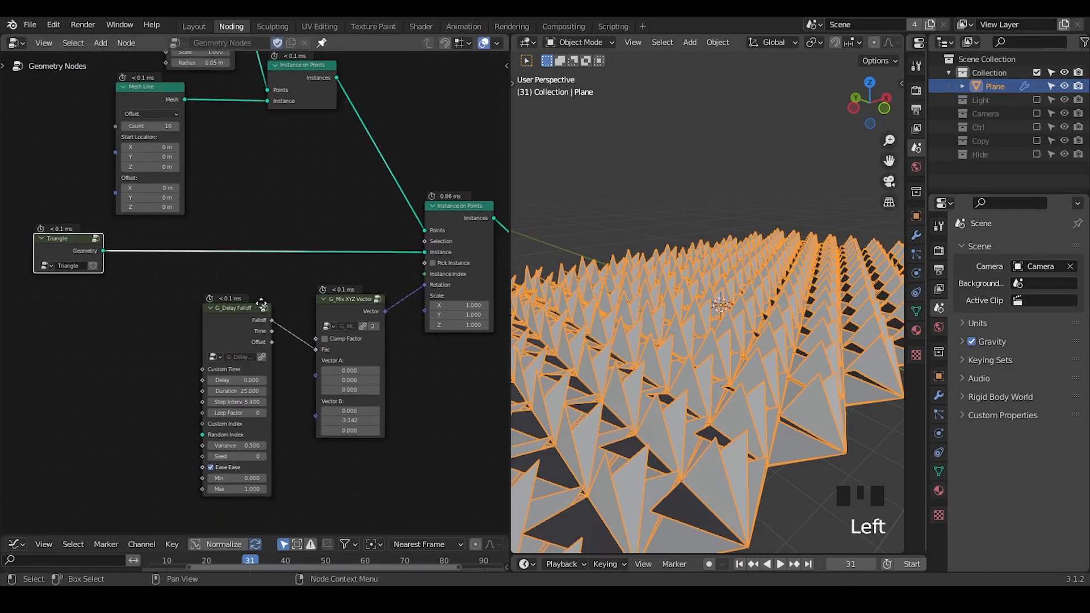
Set both the Width Count and Length Count of the hexagon grid to 4.
middle_drag(258, 301, 259, 254)
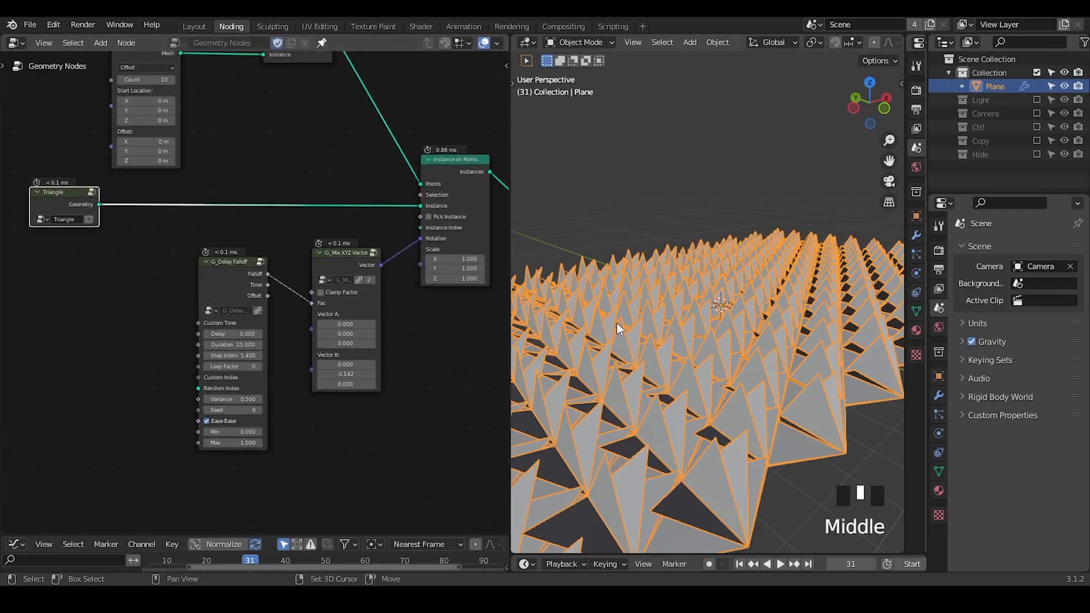
middle_drag(273, 188, 264, 266)
click(191, 61)
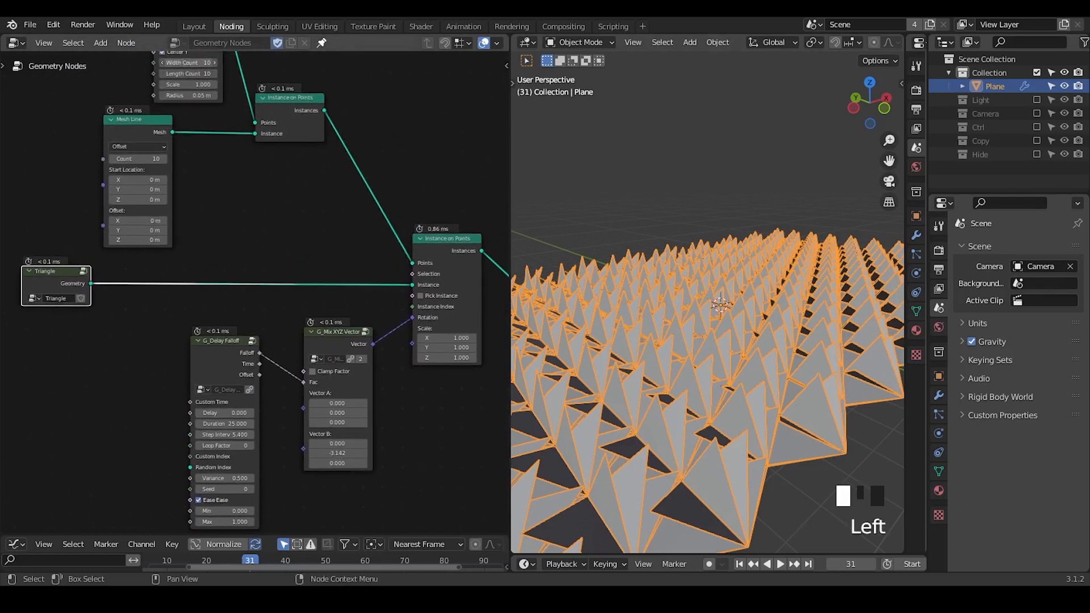
click(283, 180)
ctrl+middle_drag(678, 345, 679, 304)
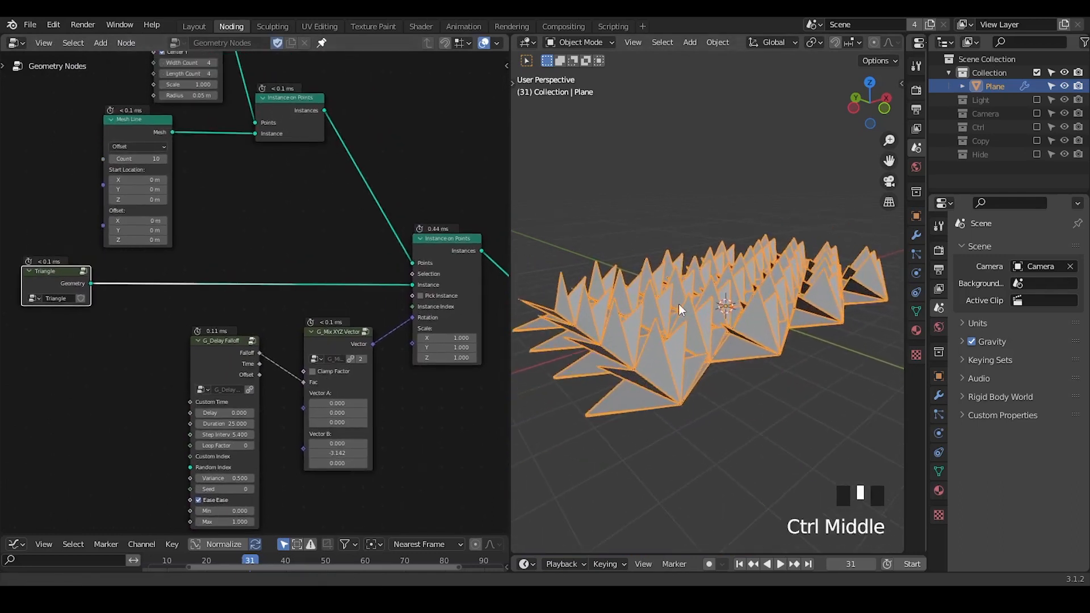
Return to the first frame and scrub to frame 34 to inspect the rotating triangles on the smaller grid.
click(739, 563)
shift+middle_drag(681, 392, 830, 517)
drag(850, 563, 901, 563)
middle_drag(718, 363, 646, 353)
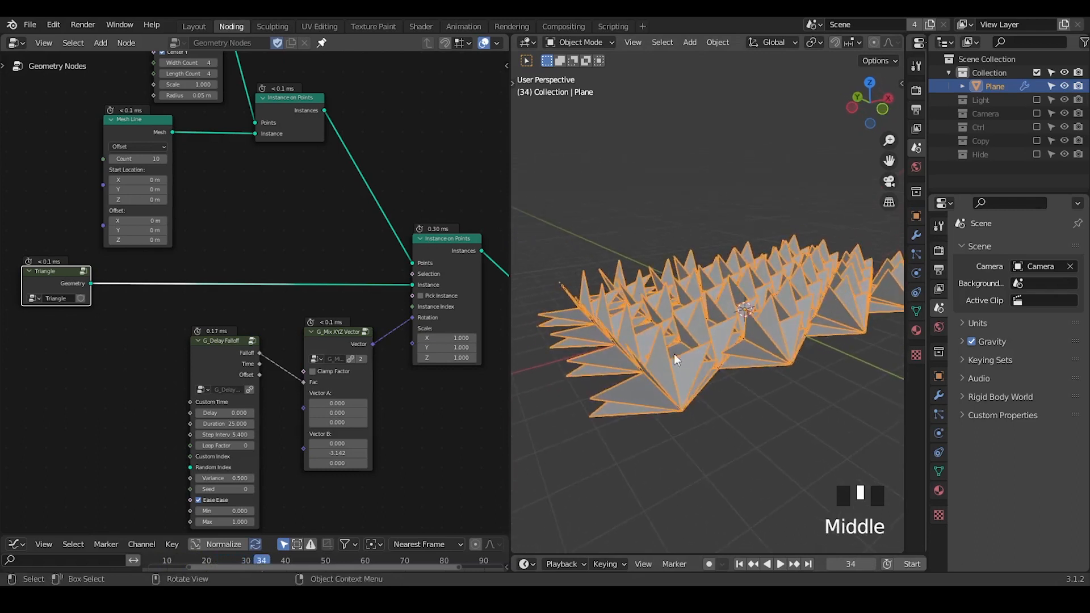
Move the hexagon grid, Mesh Line and their Instance on Points node together, placing them just above the Triangle node.
middle_drag(265, 258, 300, 249)
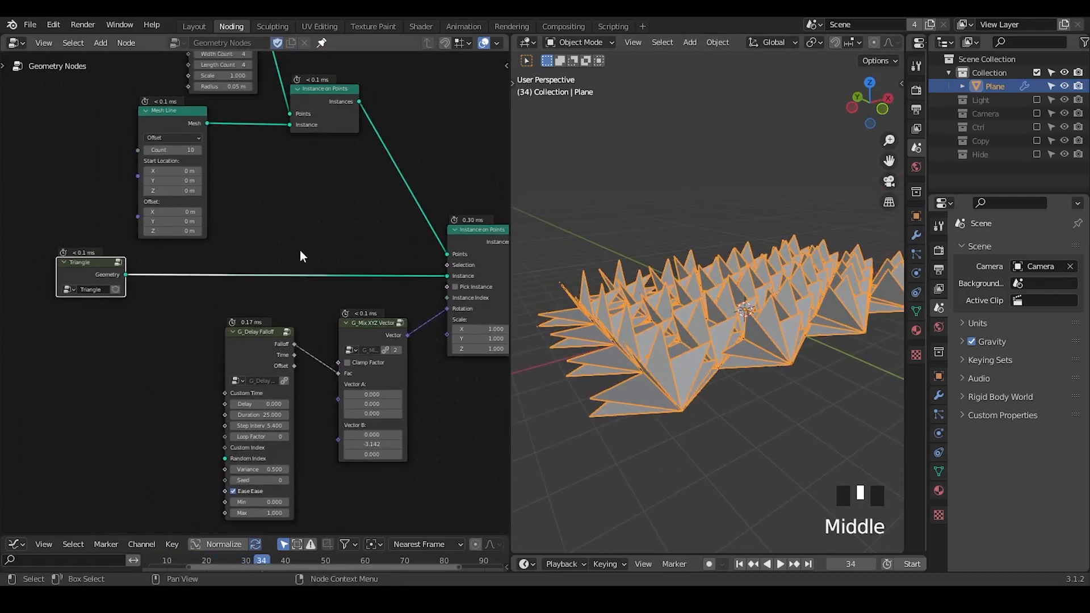
drag(328, 68, 145, 142)
key(g)
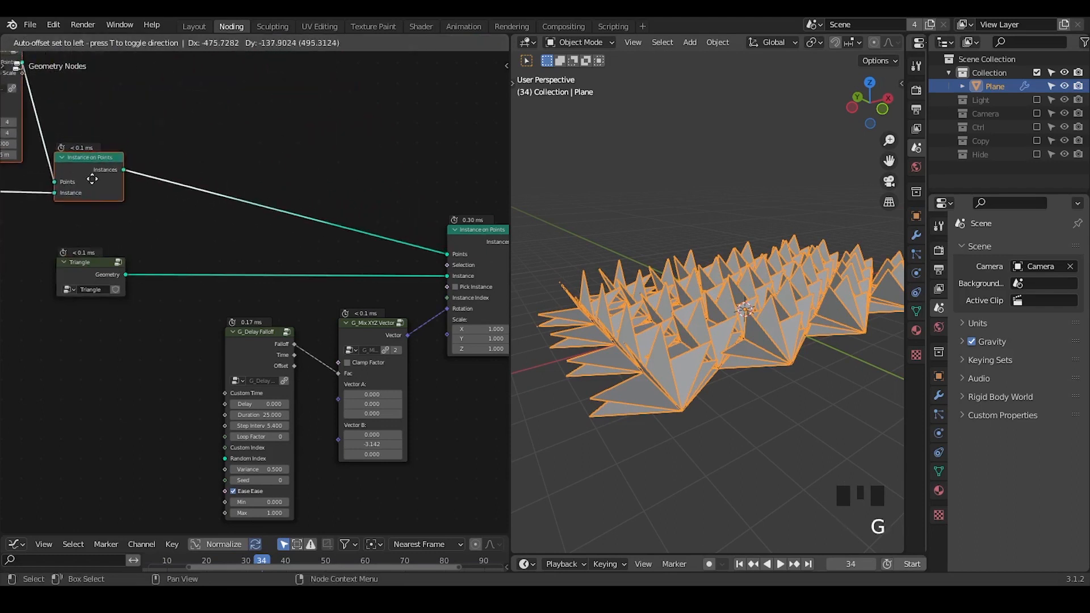
click(95, 225)
Nudge the G_Delay Falloff node up and connect the grid's Instance on Points output to its Random Index input.
middle_drag(215, 271, 254, 209)
ctrl+middle_drag(268, 255, 277, 230)
click(228, 245)
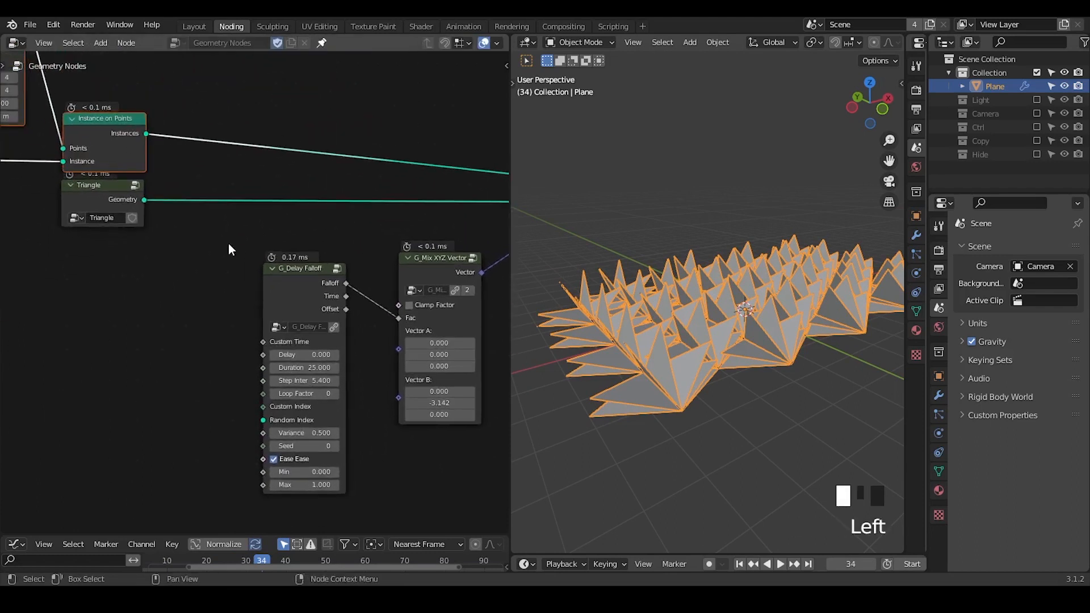
drag(304, 274, 307, 251)
drag(146, 134, 275, 399)
shift+middle_drag(635, 373, 654, 375)
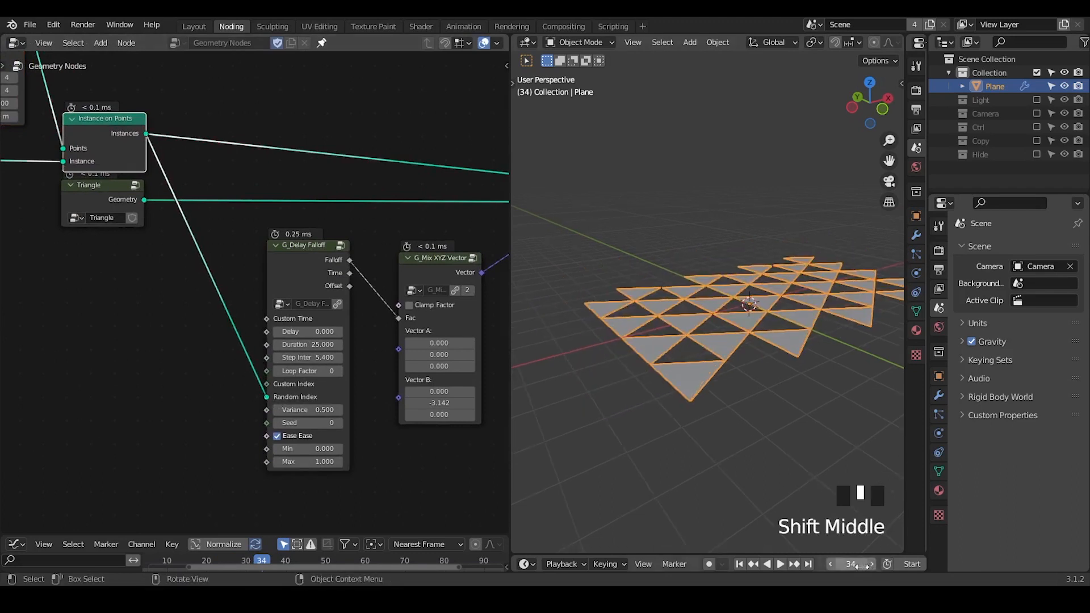
Scrub the timeline to frame 57 and annotate the front triangles with an arc.
drag(862, 566, 884, 566)
ctrl+middle_drag(639, 426, 656, 394)
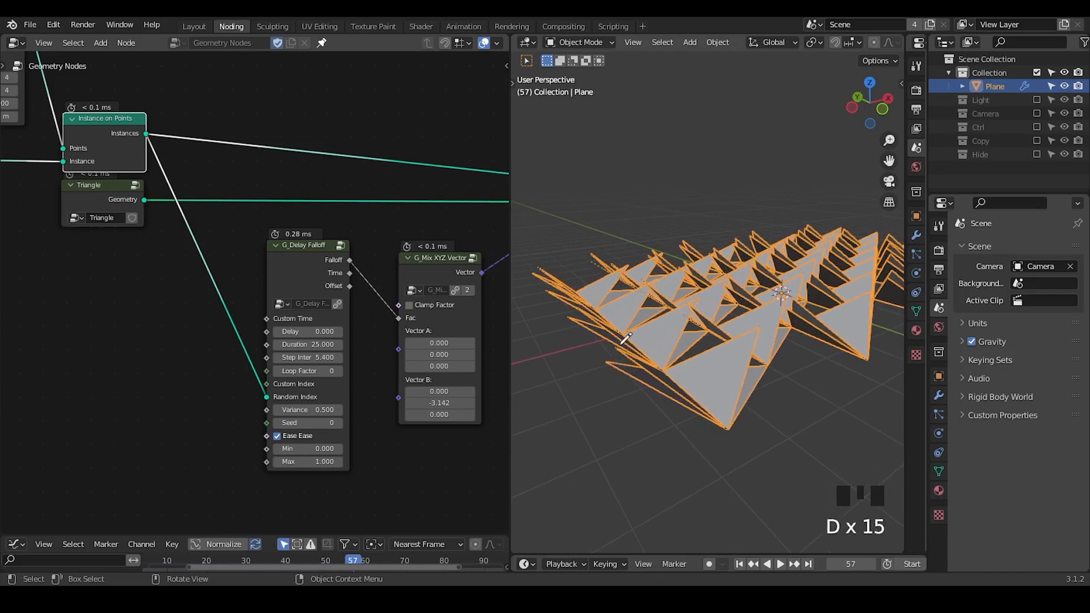
drag(616, 349, 711, 346)
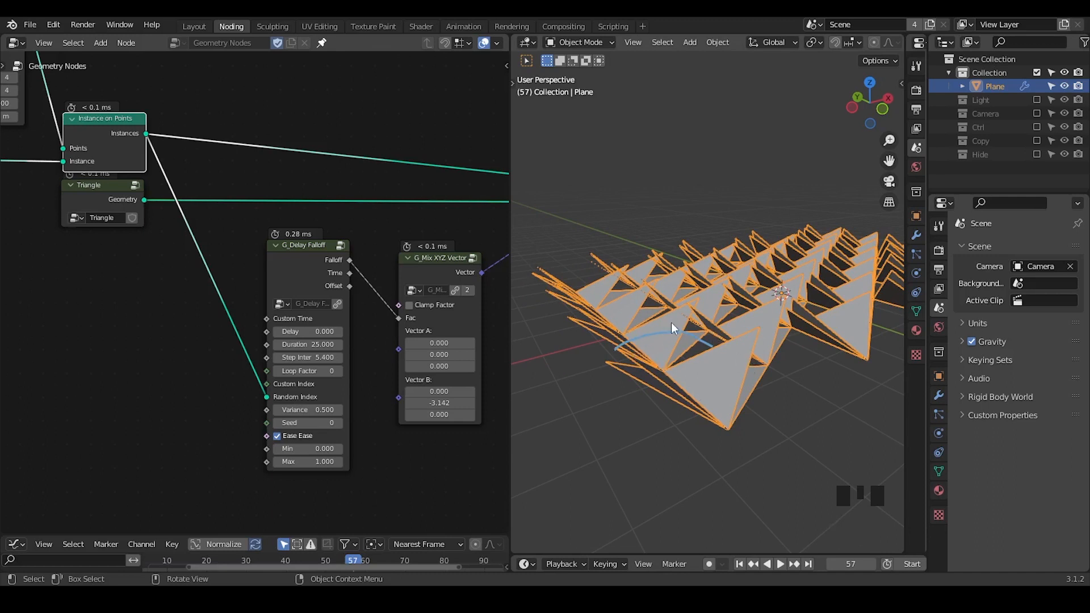
Add a G_Time Info node and connect its Time output to the Fac input of G_Mix XYZ Vector.
middle_drag(312, 247, 269, 267)
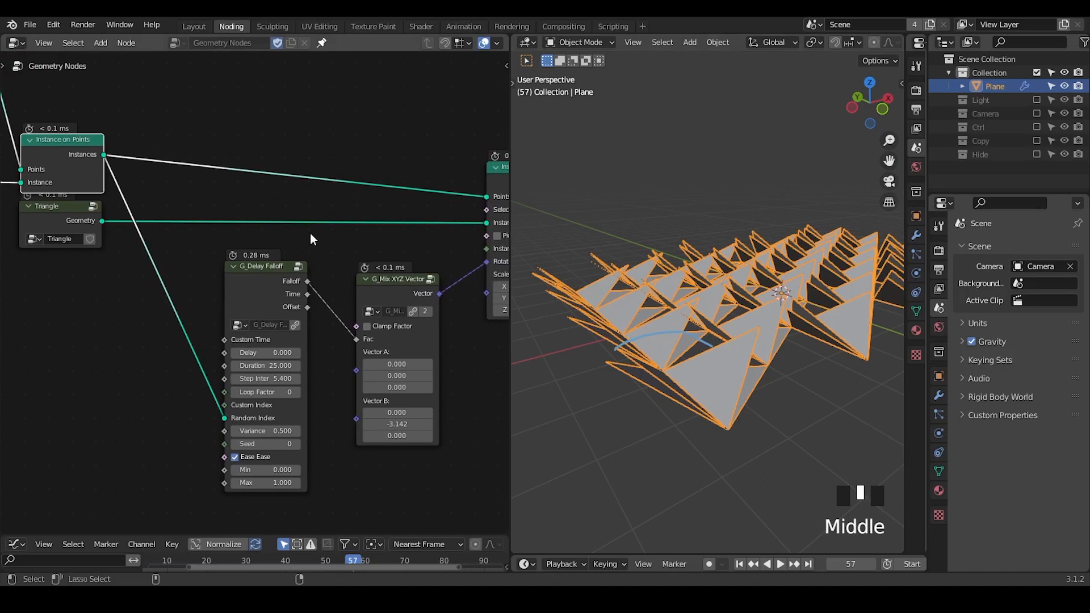
key(shift+ctrl+alt+q)
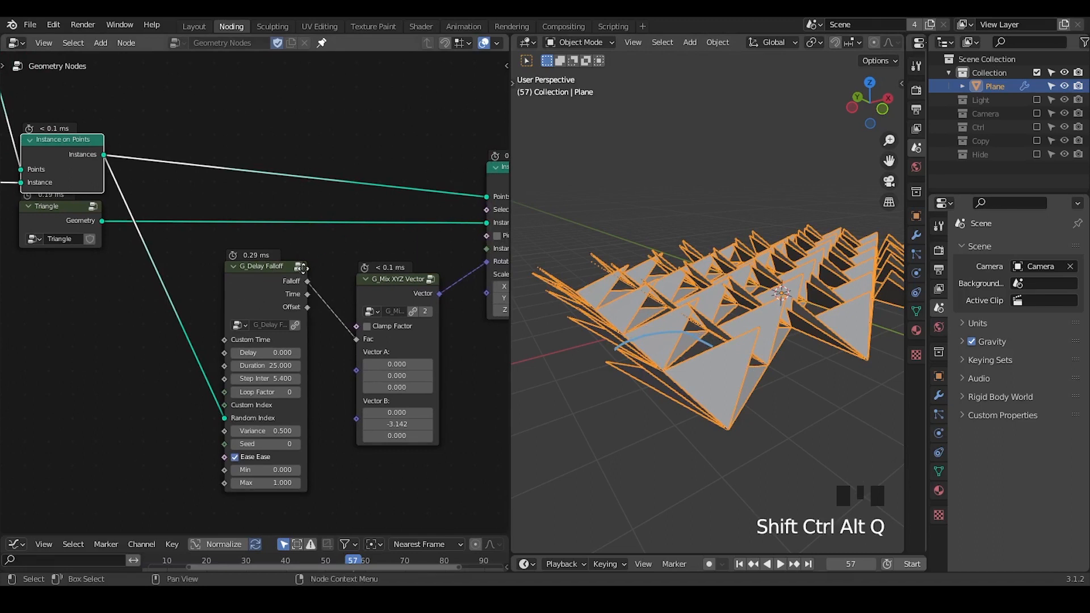
middle_drag(372, 194, 318, 211)
drag(296, 221, 290, 227)
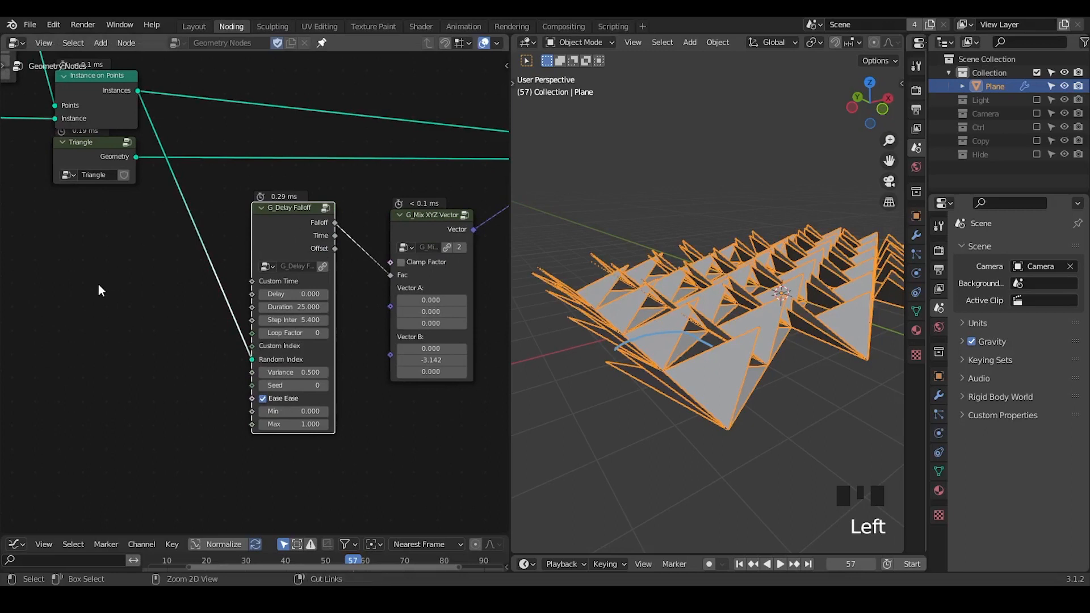
key(ctrl+a)
text(time info)
key(Return)
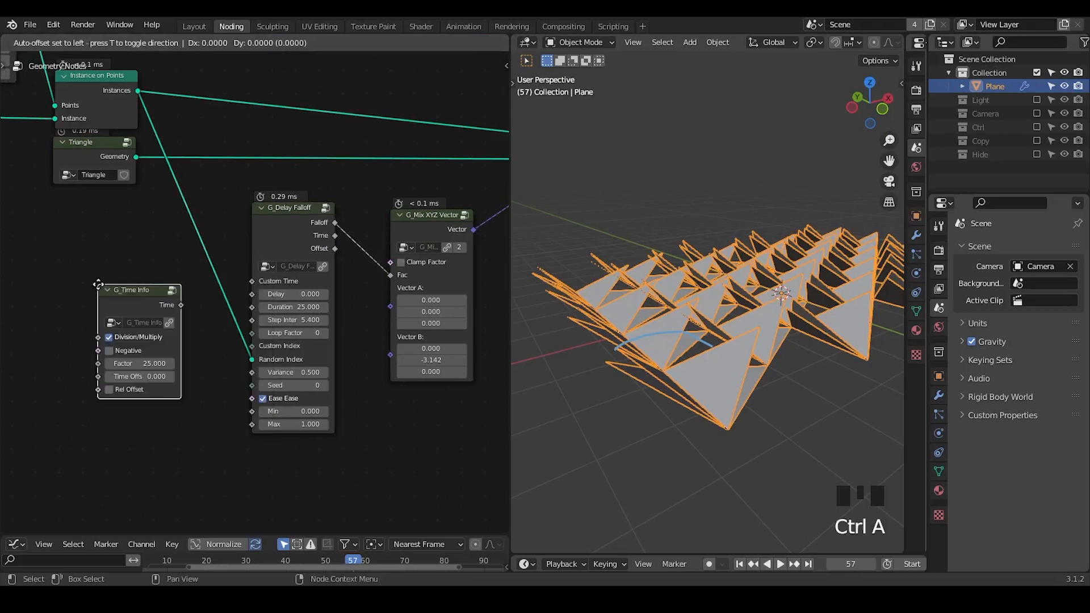
click(119, 277)
drag(123, 277, 390, 275)
Annotate an arrow pointing at the G_Delay Falloff node and scrub the timeline back to frame 31.
drag(154, 369, 254, 392)
key(d)
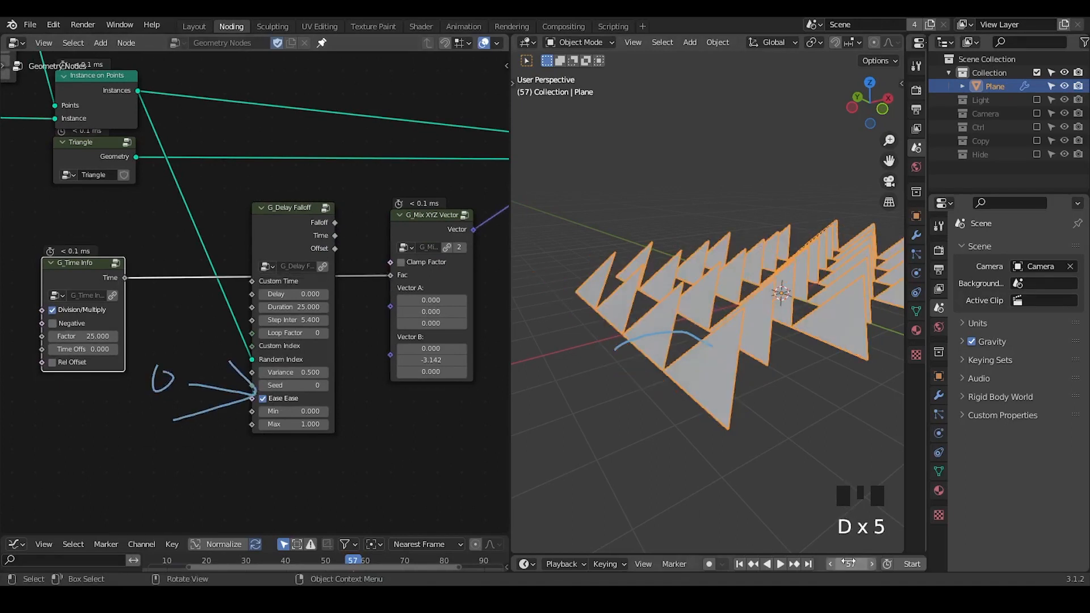
key(Left)
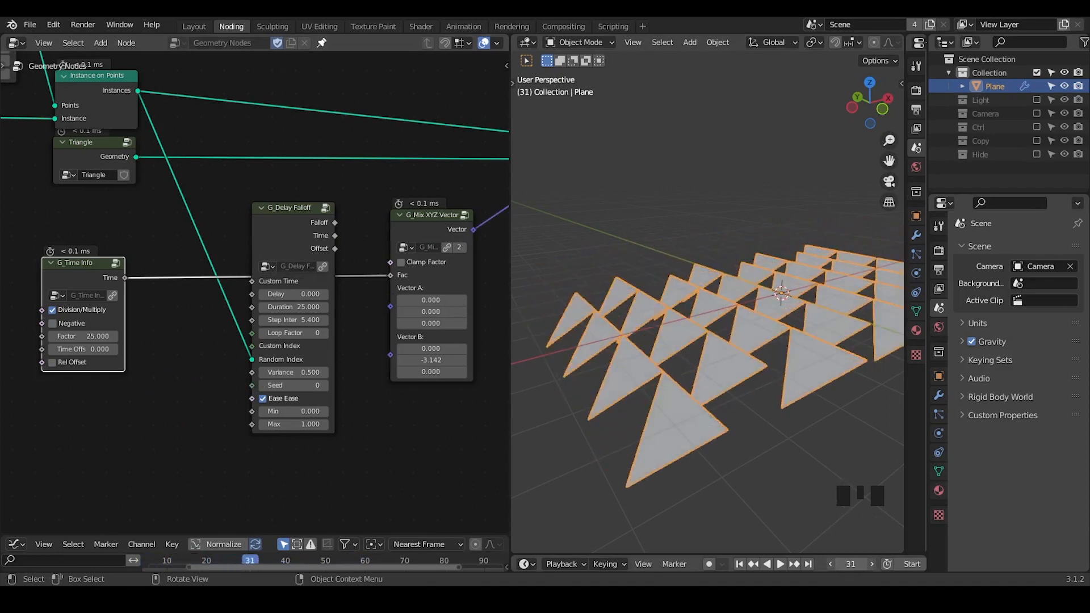
Enable Clamp Factor on the G_Mix XYZ Vector node and scrub the timeline to frame 12.
click(402, 263)
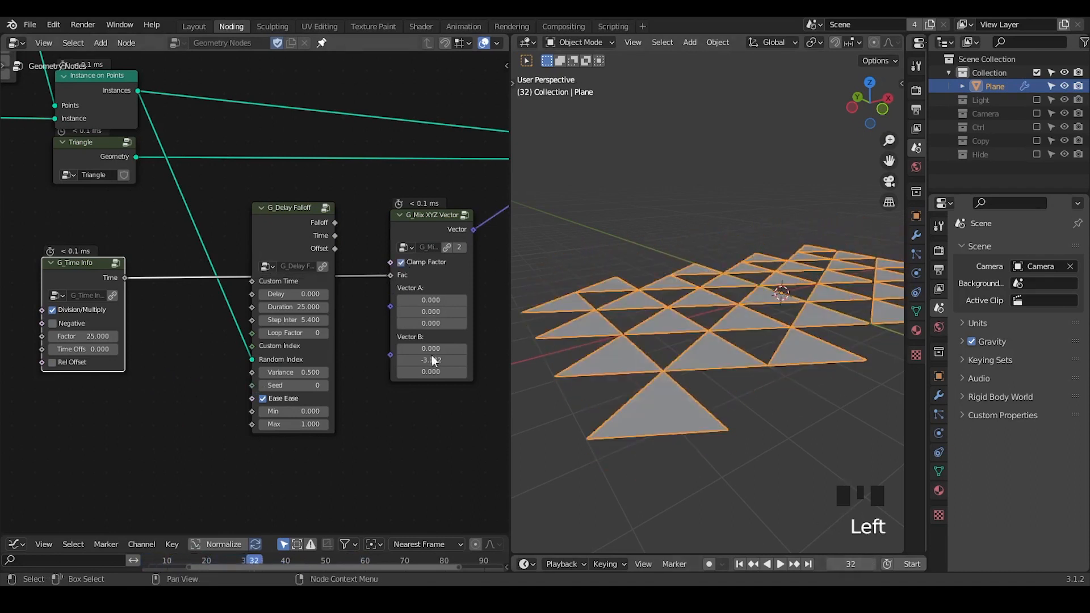
mouse_move(849, 563)
mouse_down()
mouse_move(822, 563)
mouse_move(836, 564)
mouse_up()
Delete the G_Delay Falloff node and insert an Add math node between G_Time Info and G_Mix XYZ Vector.
click(277, 225)
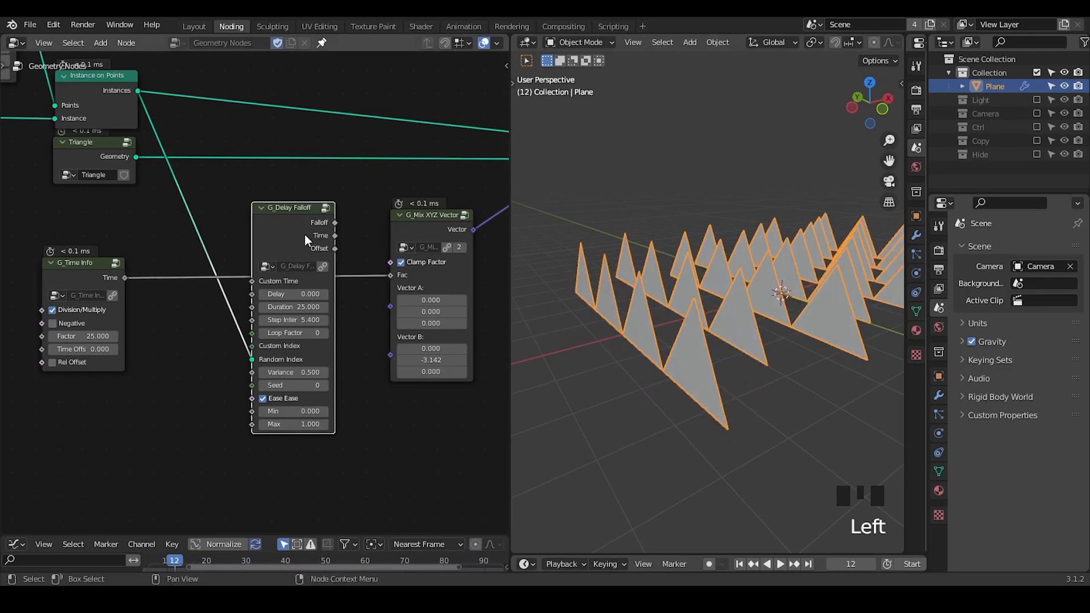
key(ctrl+x)
key(ctrl+a)
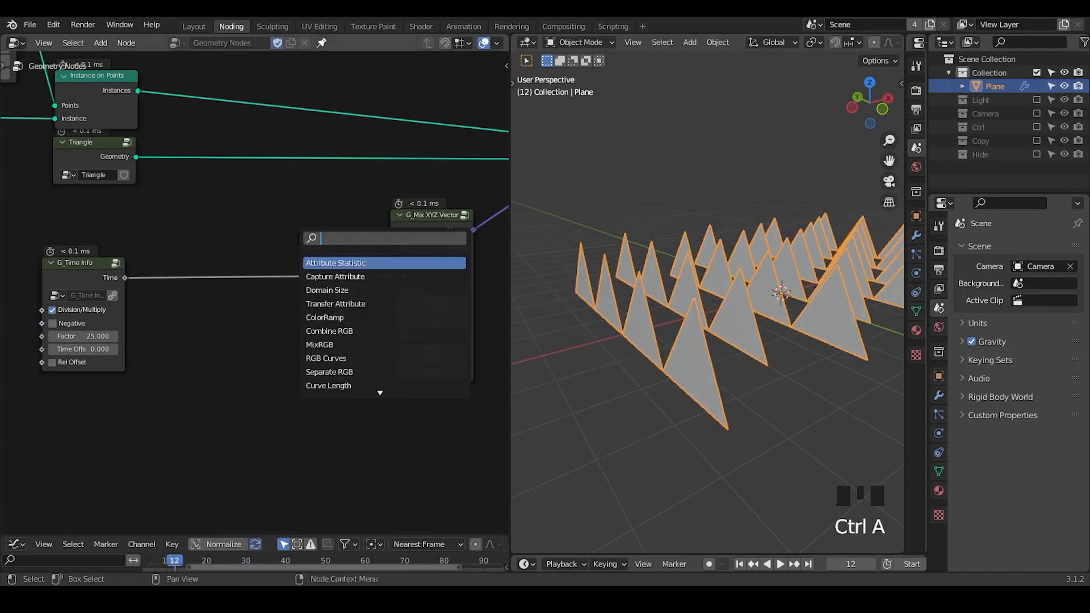
text(add)
key(Return)
click(305, 269)
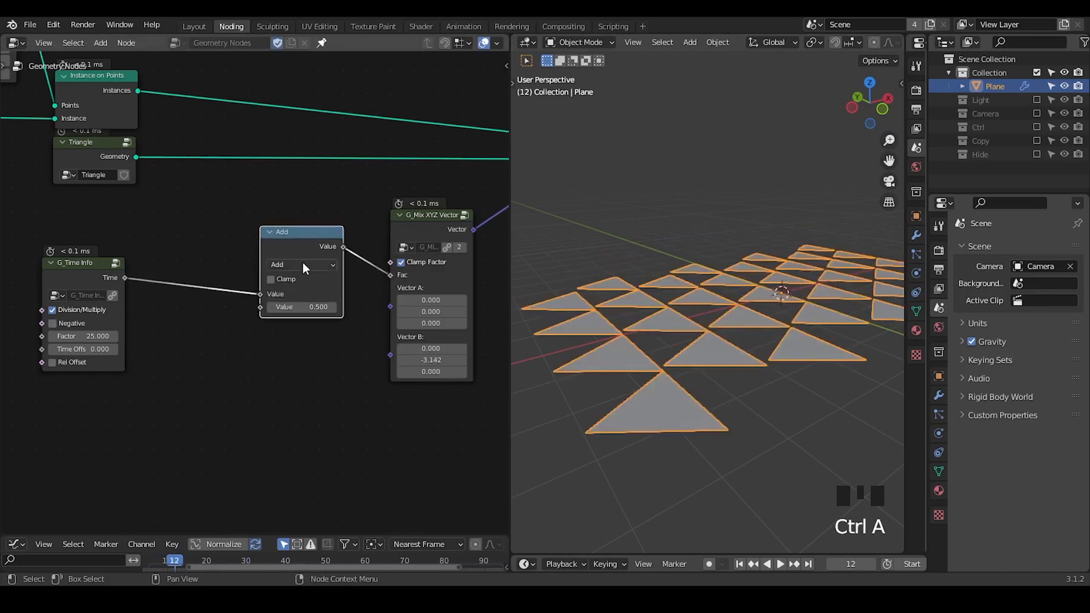
Change the math node's operation to Subtract and move it closer to G_Mix XYZ Vector.
click(303, 264)
click(316, 312)
drag(301, 243, 317, 228)
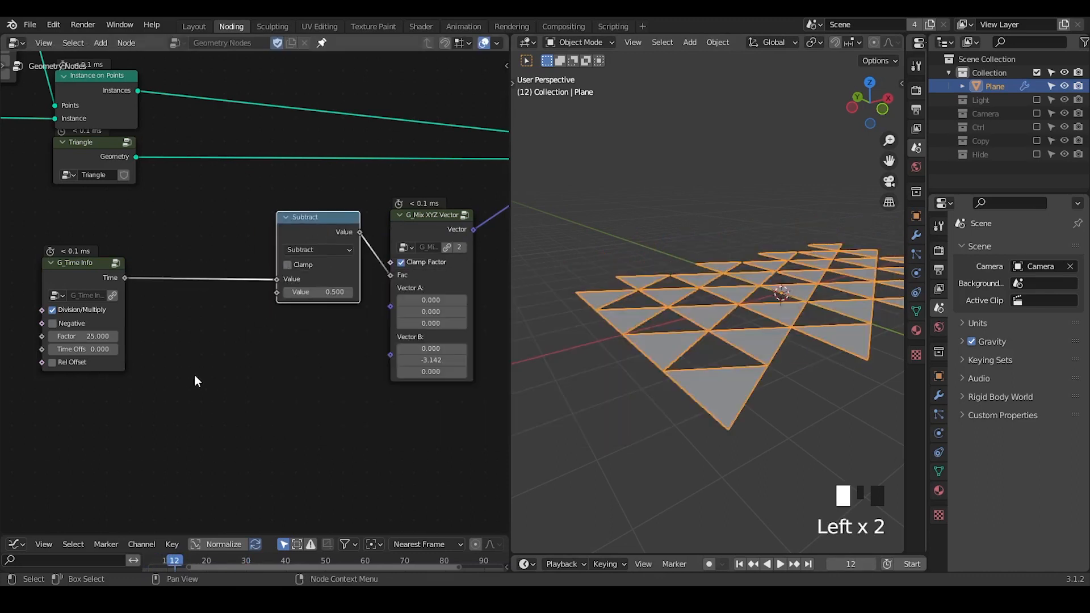
Add a G_Float Range node and connect its Values output to the second Value input of Subtract.
middle_drag(195, 381, 246, 329)
key(ctrl+a)
text(float rang)
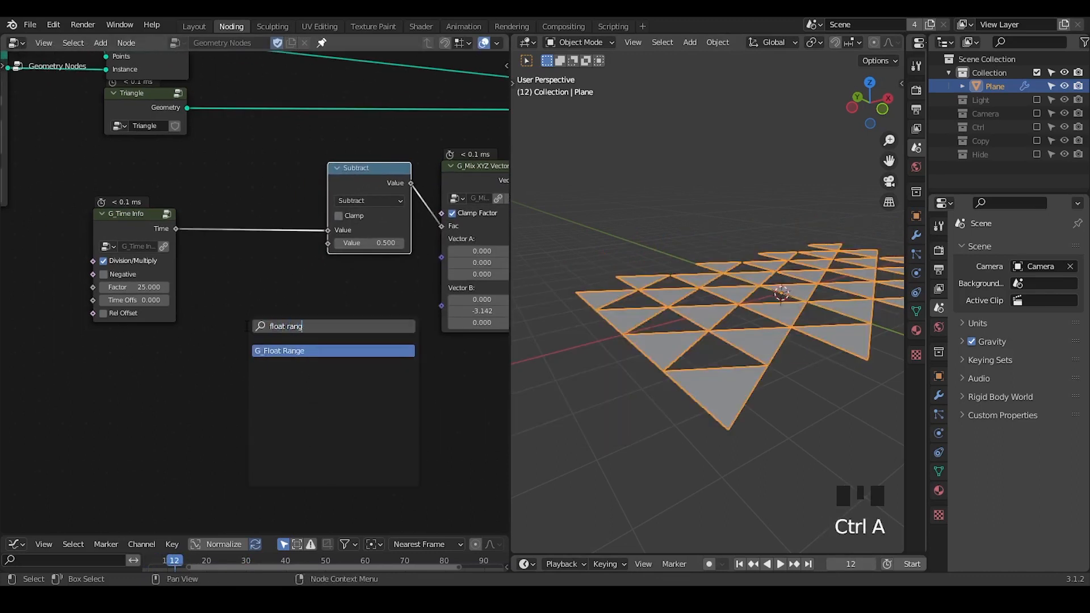
key(Return)
click(281, 296)
drag(288, 295, 327, 243)
Annotate strokes below the foremost triangles and scrub the timeline to frame 44 to inspect the staggered flipping.
middle_drag(675, 376, 713, 409)
mouse_move(660, 418)
mouse_down()
mouse_move(698, 425)
mouse_move(680, 454)
mouse_up()
drag(737, 381, 738, 459)
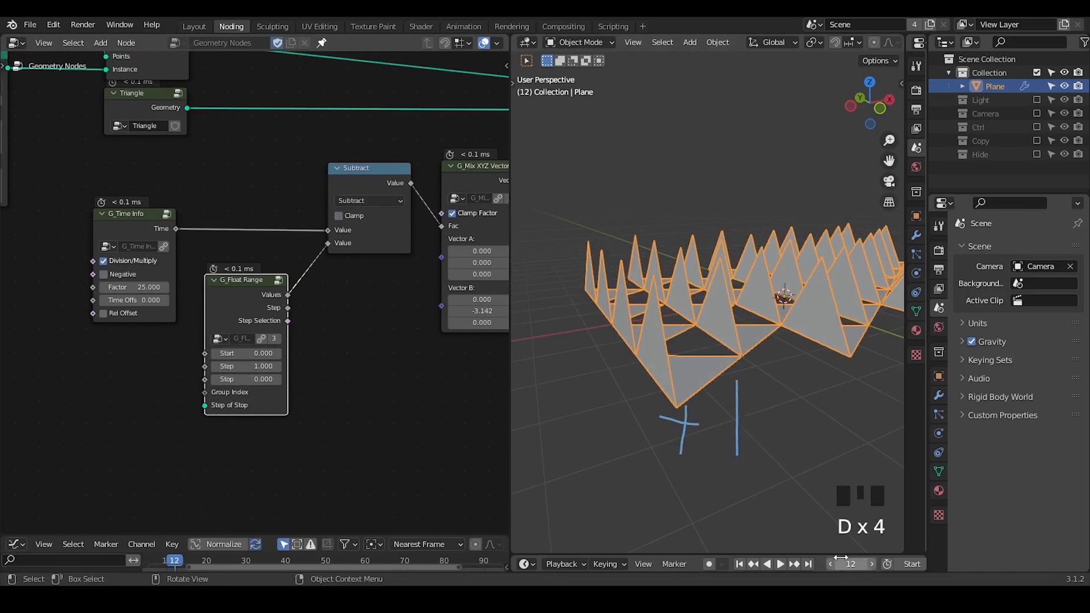
drag(850, 564, 894, 564)
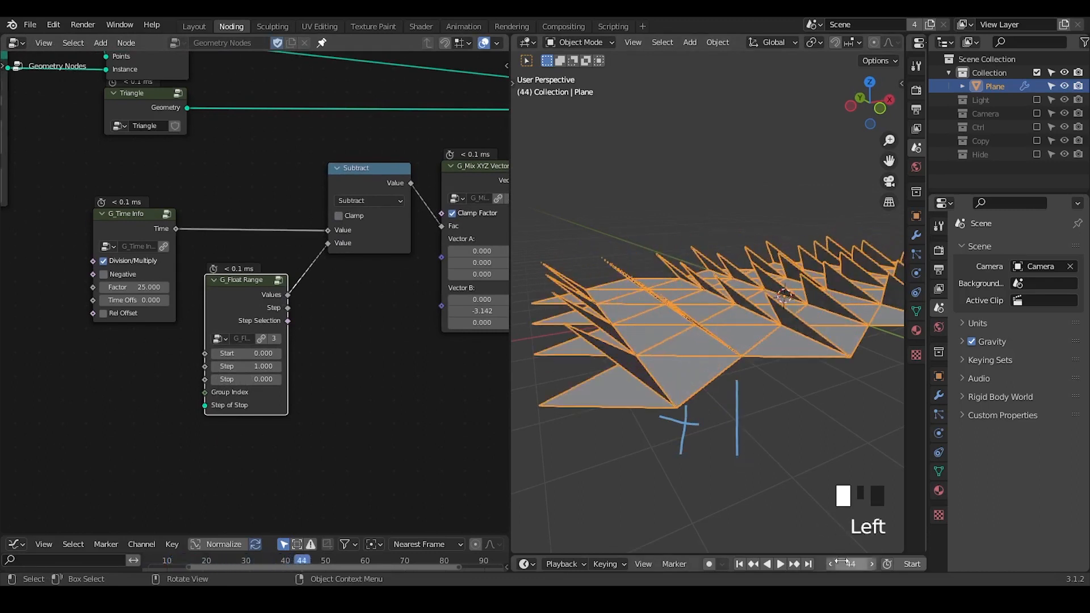
Set the G_Float Range node's Step to 0.200 and scrub the timeline to frame 20.
shift+drag(250, 366, 211, 367)
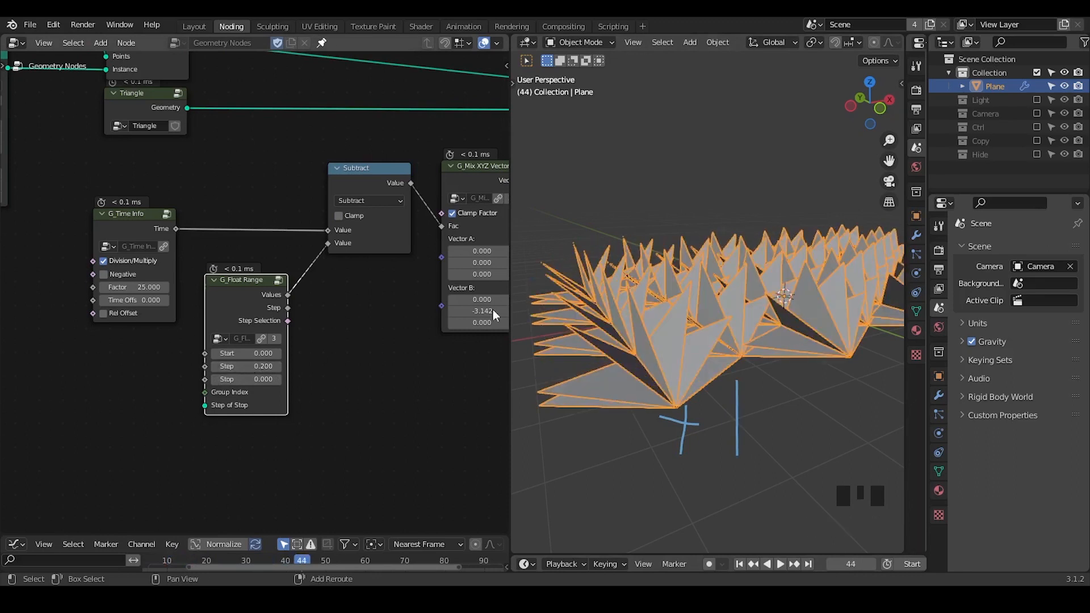
mouse_move(859, 567)
mouse_down()
mouse_move(818, 568)
mouse_move(841, 568)
mouse_up()
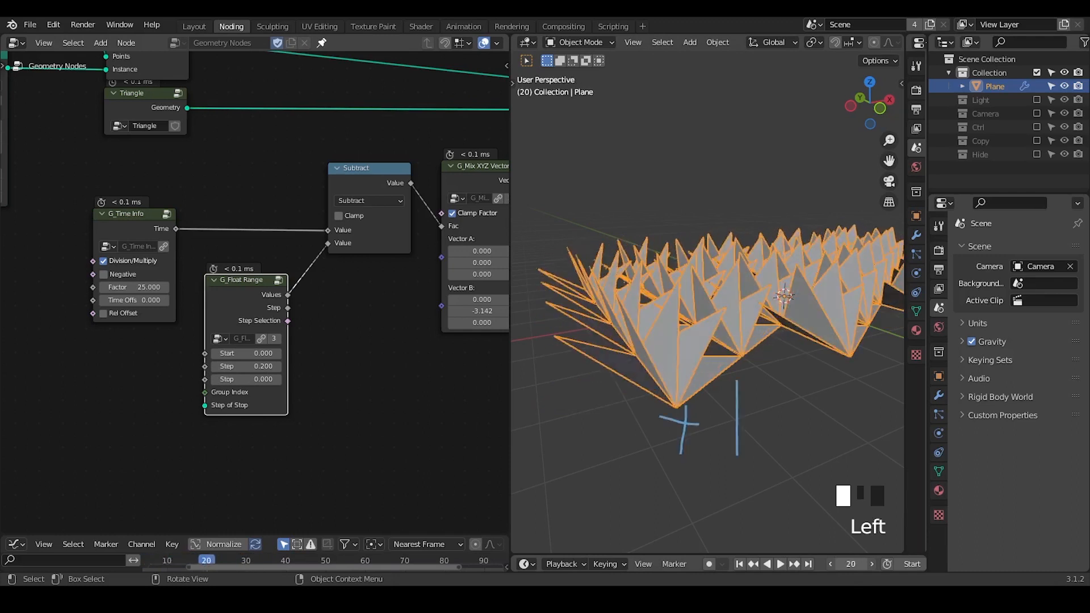
Erase the annotation strokes below the foremost triangles.
key(d)
mouse_move(758, 355)
right_down()
mouse_move(705, 436)
mouse_move(729, 432)
right_up()
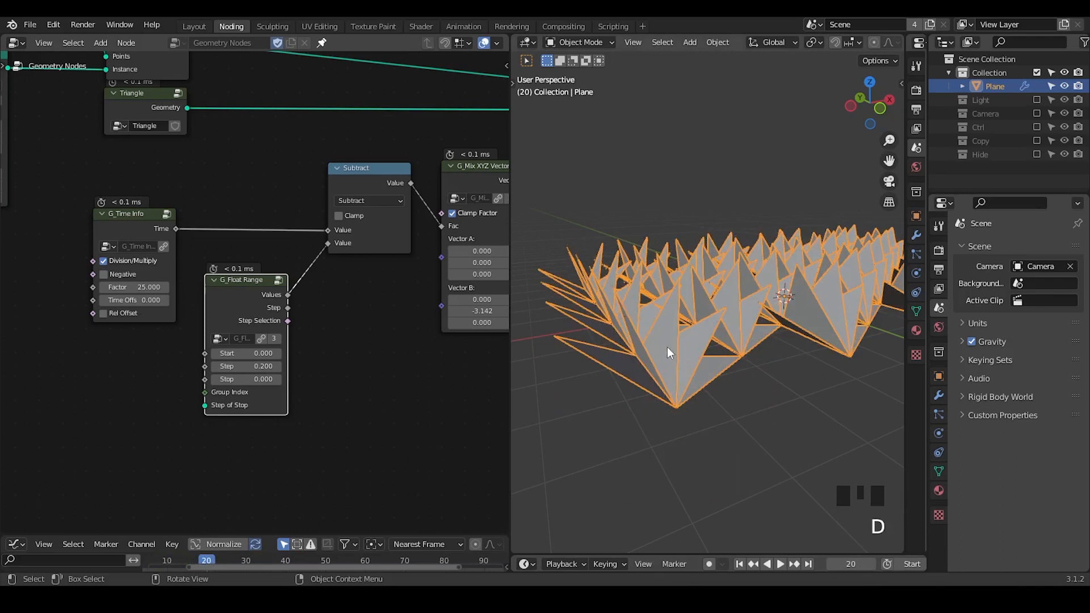
mouse_move(667, 346)
middle_down()
mouse_move(653, 346)
mouse_move(657, 359)
middle_up()
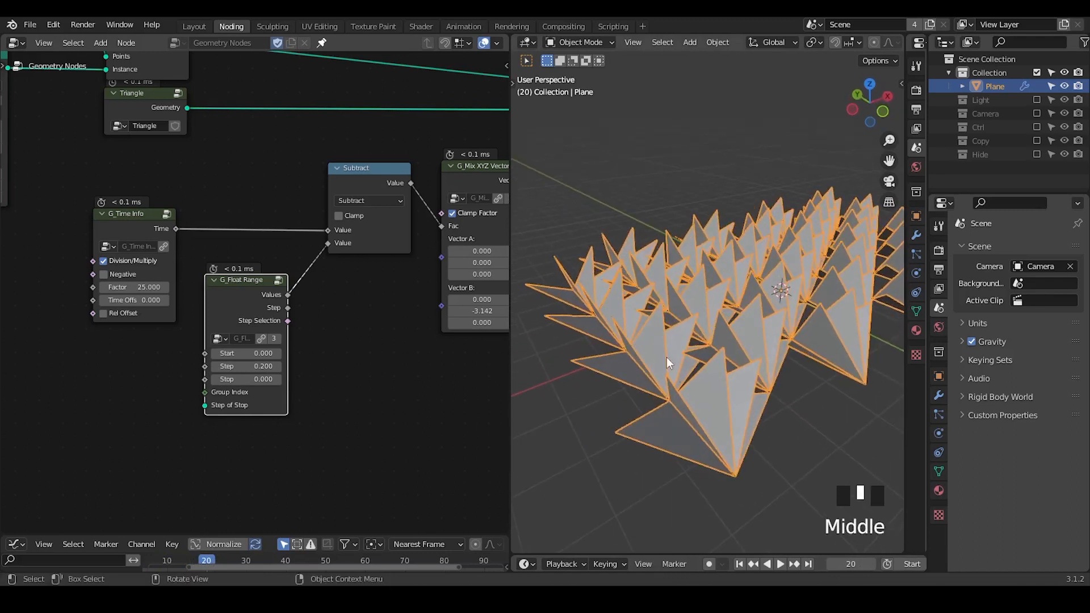
Insert a Realize Instances node between the grid's Instance on Points and the final Instance on Points.
middle_drag(270, 267, 221, 358)
middle_drag(320, 189, 348, 151)
key(ctrl+a)
text(realize)
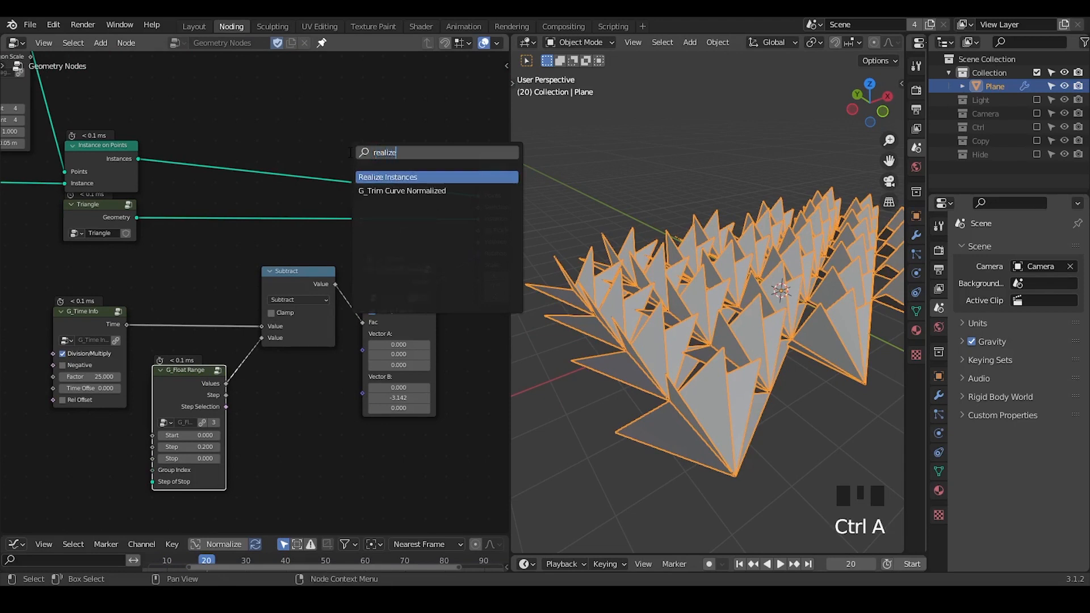
key(Return)
click(343, 156)
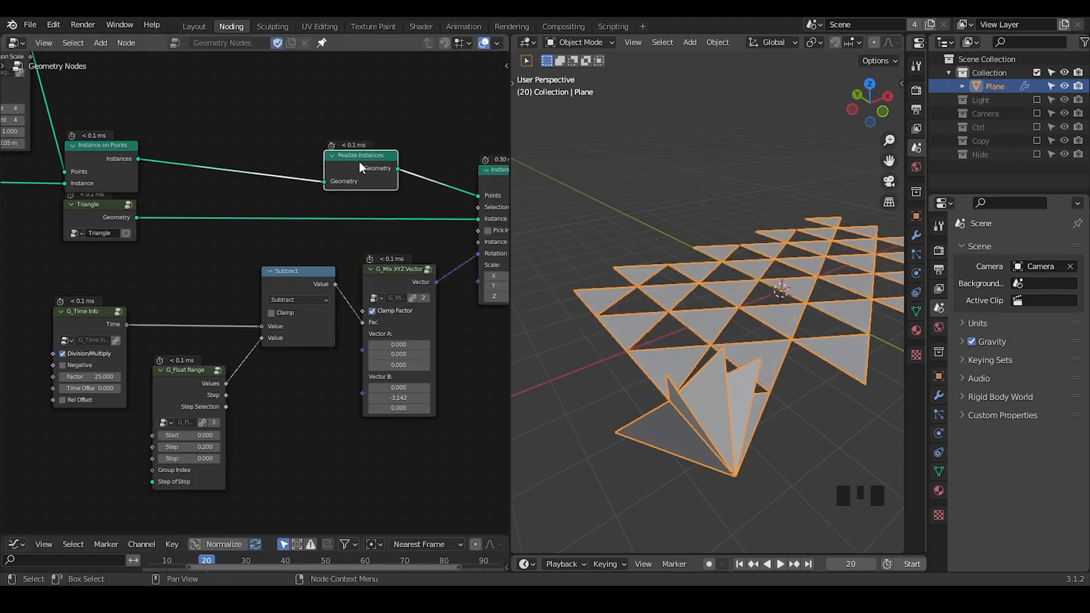
Scrub the timeline to frame 99 to inspect the triangles flipping, and erase the annotation strokes.
ctrl+middle_drag(721, 319, 737, 370)
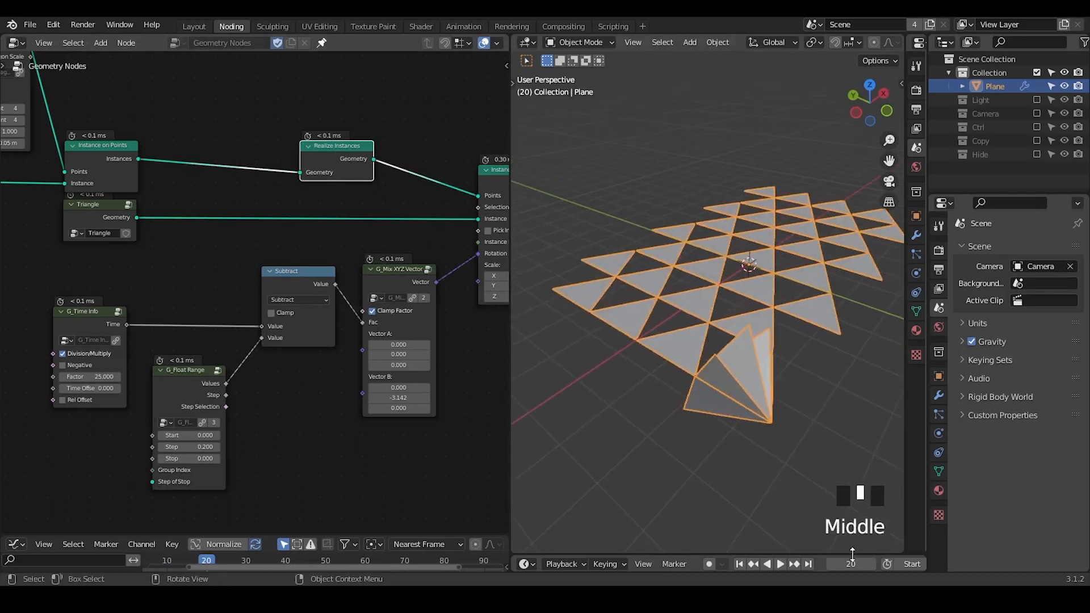
drag(851, 561, 939, 561)
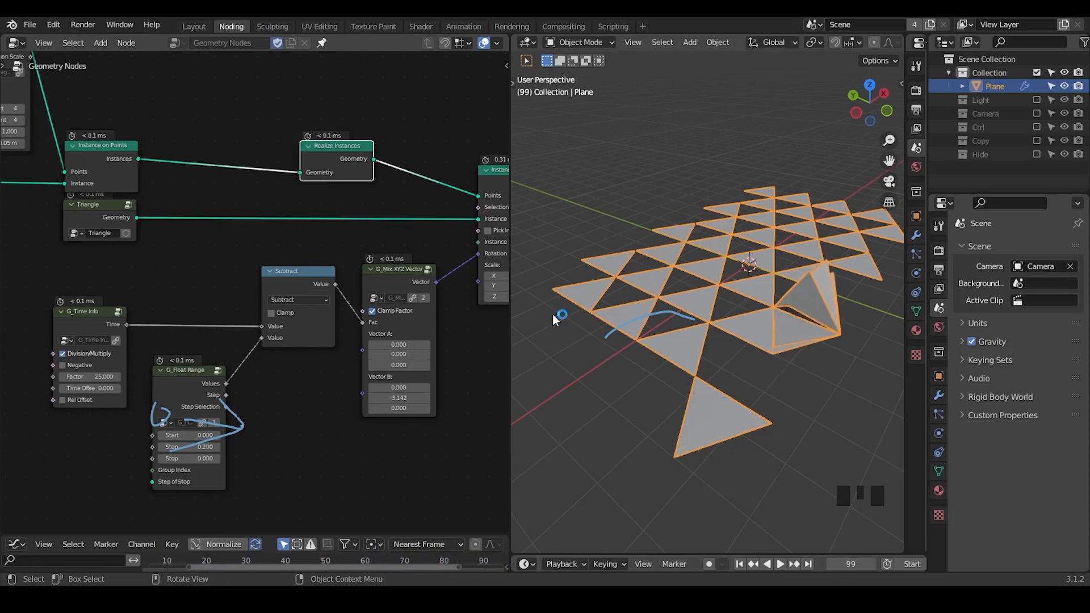
right_drag(266, 404, 227, 397)
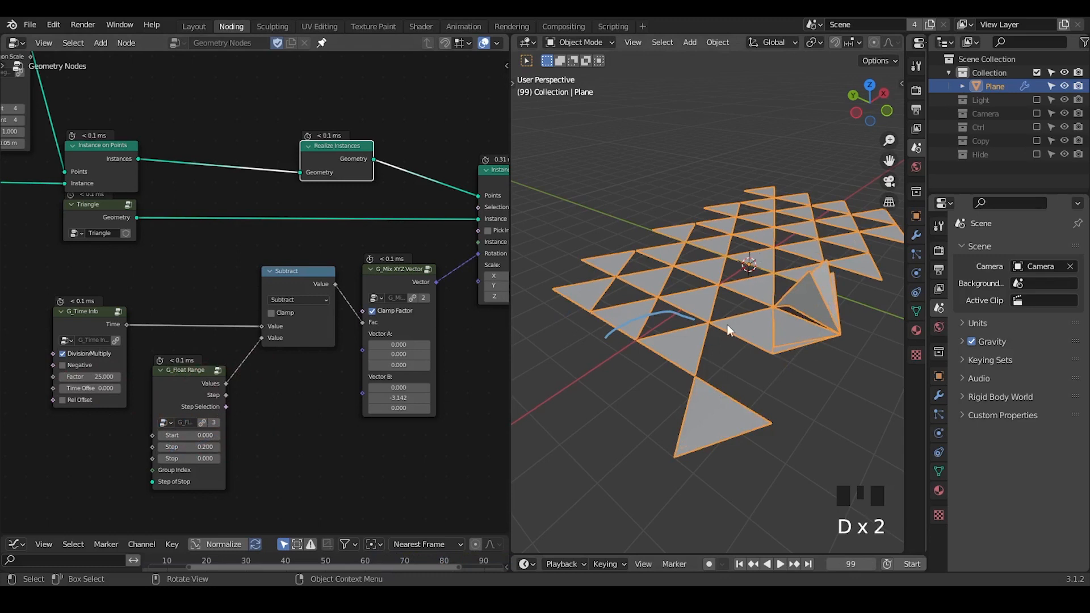
mouse_move(684, 312)
right_down()
mouse_move(577, 326)
mouse_move(611, 335)
right_up()
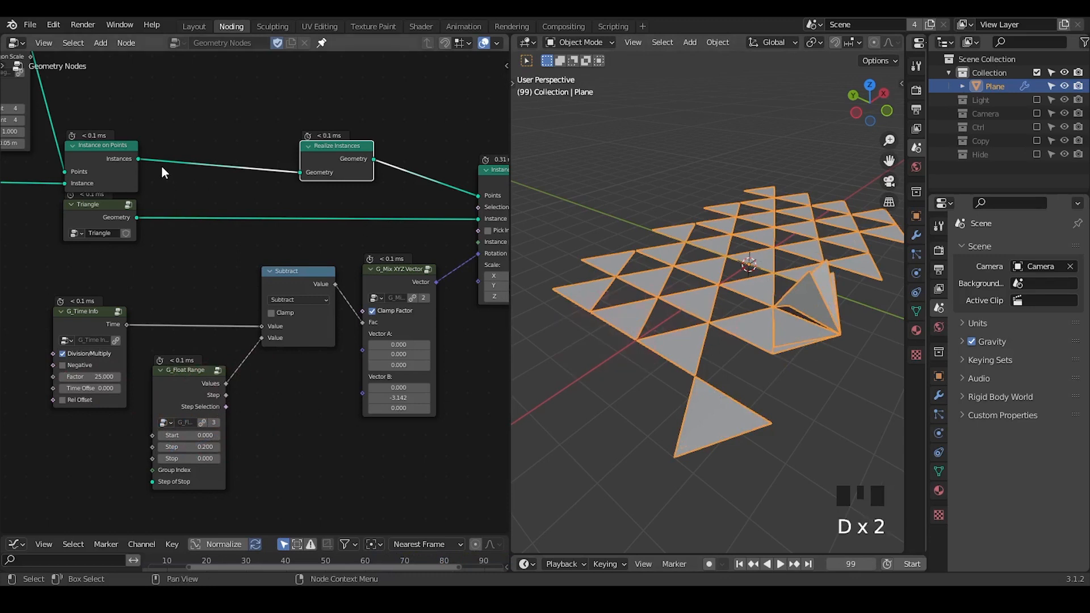
Insert a G_Attribute Instance node between the grid's Instance on Points and the Realize Instances node.
key(ctrl+a)
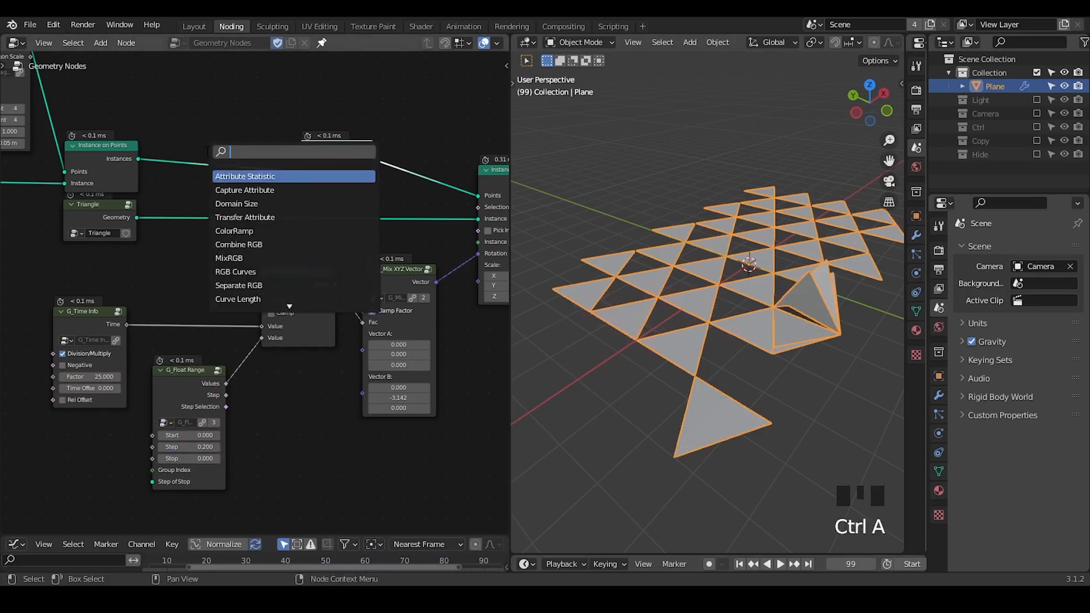
text(attribute ins)
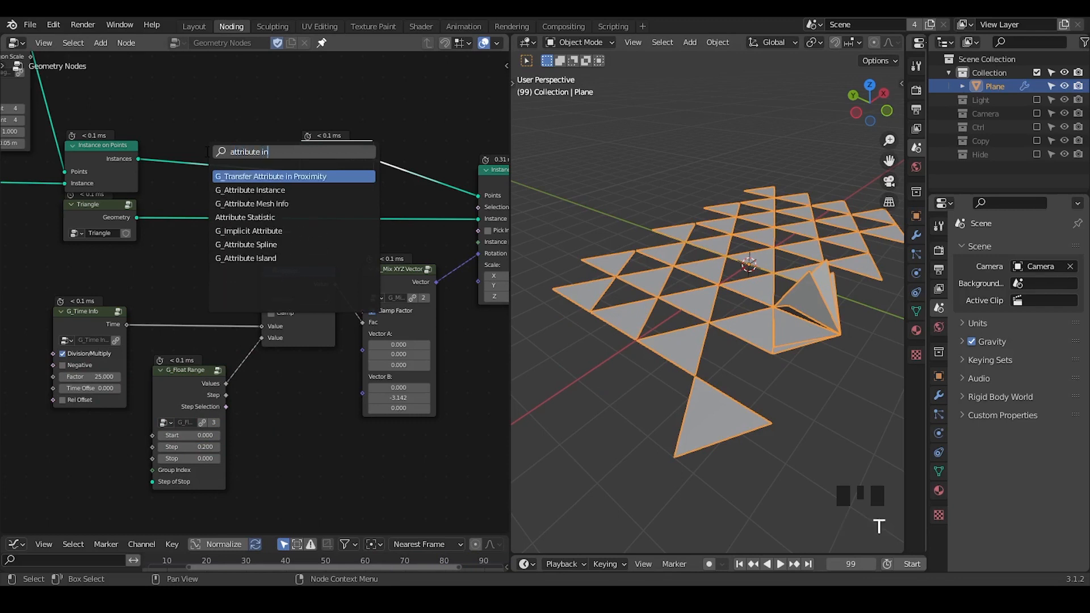
key(Return)
click(177, 111)
middle_drag(289, 139, 259, 243)
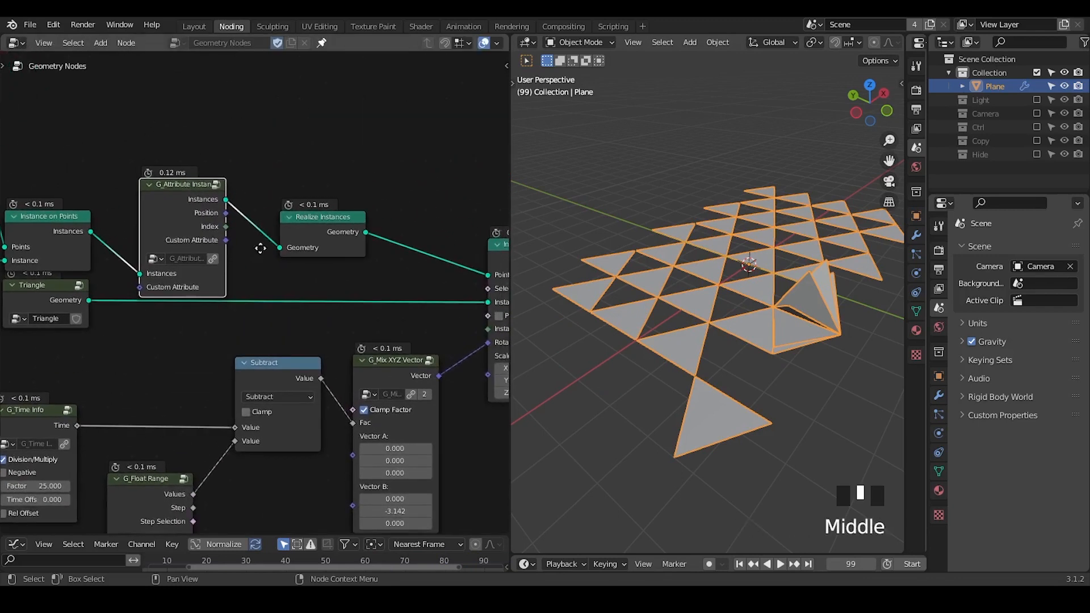
Add a Capture Attribute node above the Realize Instances node and set its domain to Instance.
key(ctrl+a)
text(captu)
key(Return)
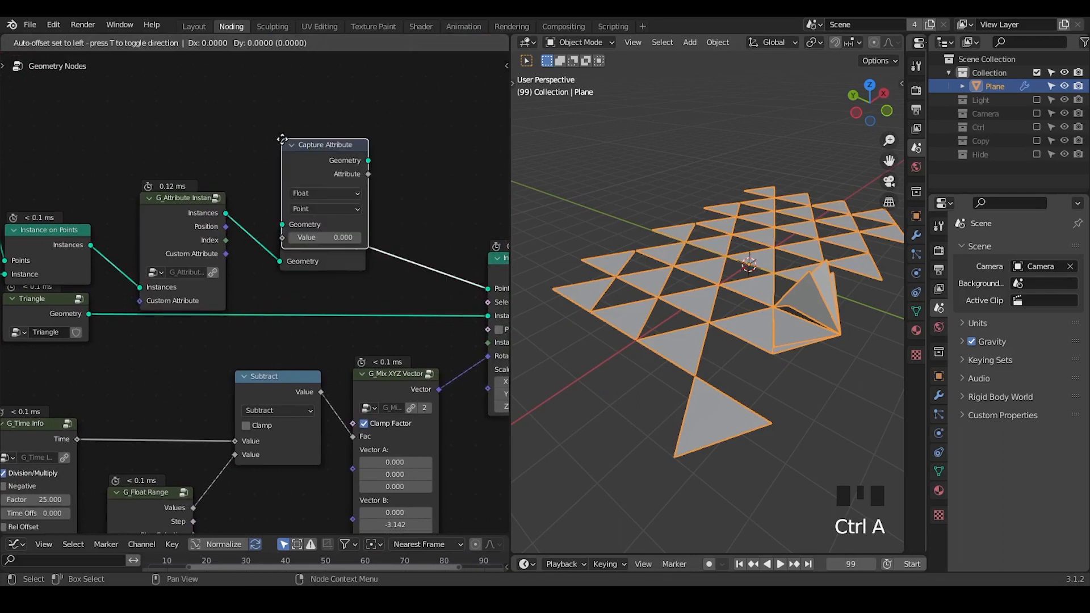
click(341, 164)
click(331, 158)
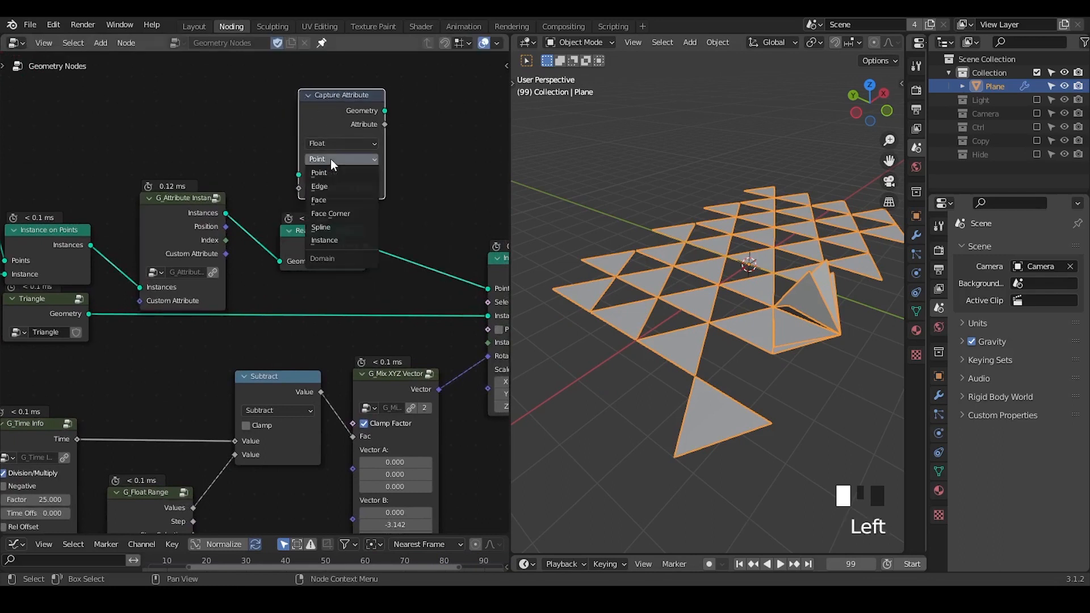
click(339, 238)
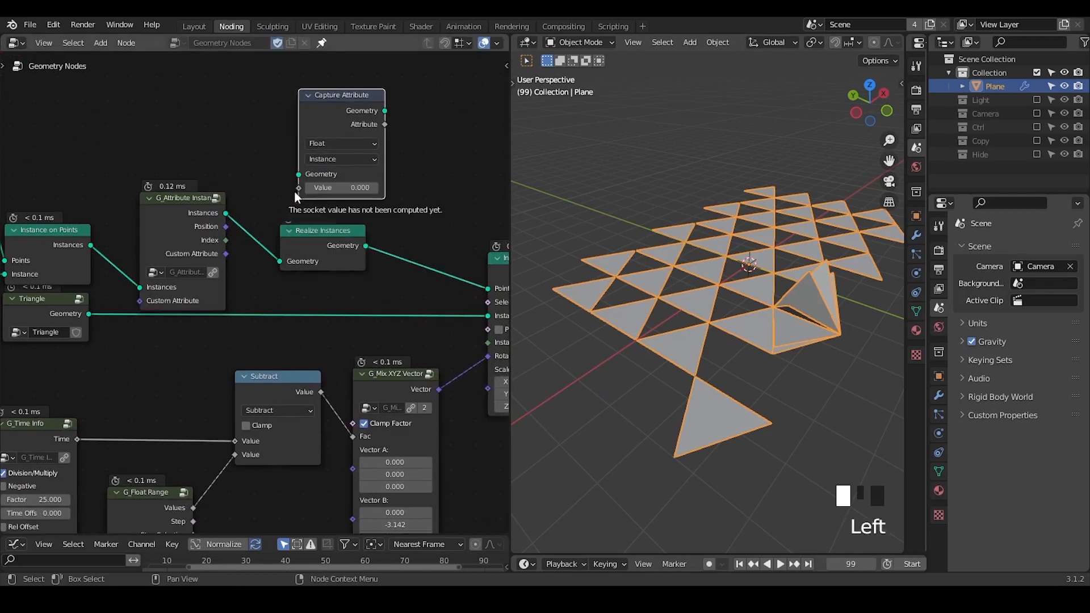
Connect the Index output of G_Attribute Instance to the Group Index input of G_Float Range.
middle_drag(233, 321, 313, 214)
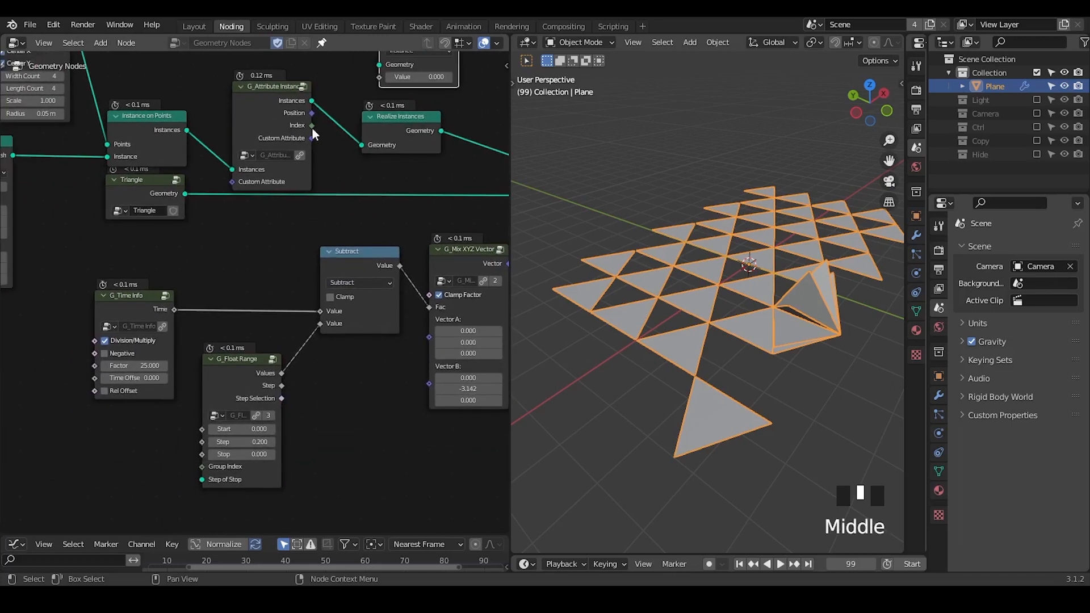
drag(312, 128, 202, 476)
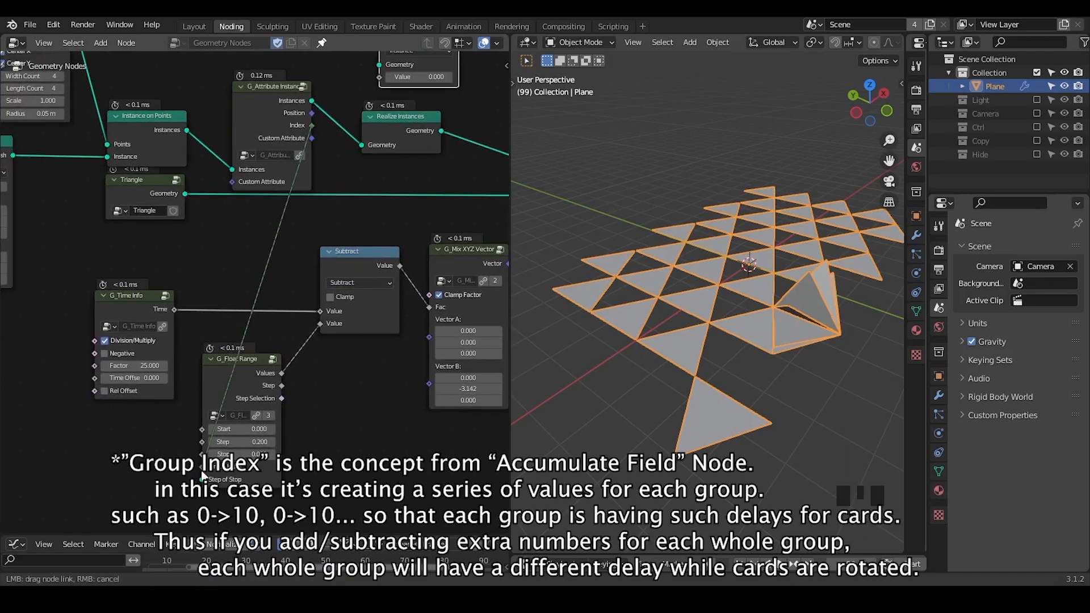
middle_drag(202, 475, 150, 400)
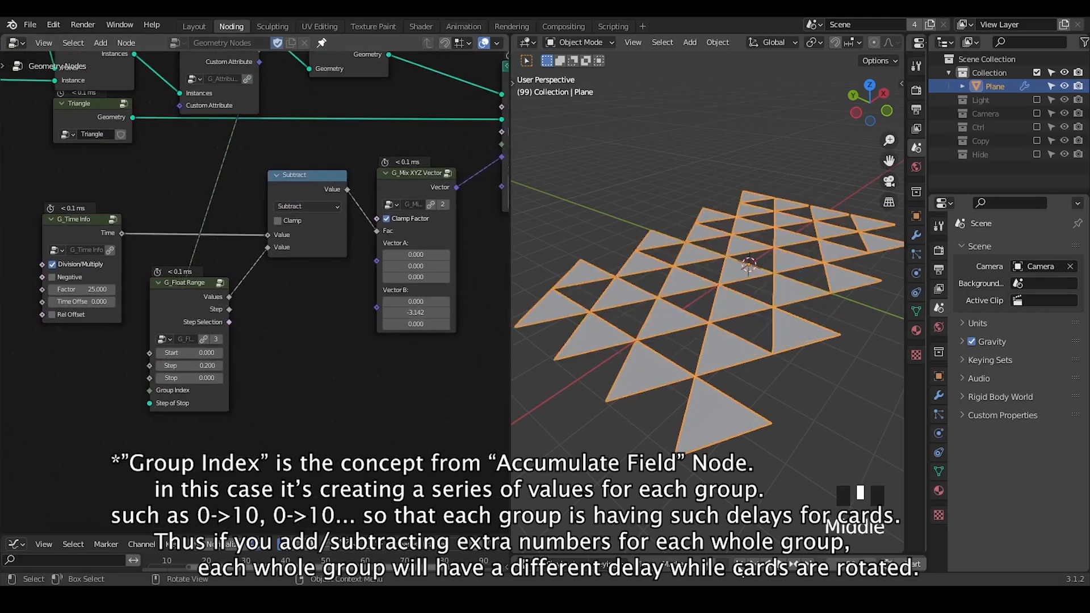
Scrub the timeline to frame 28 to inspect how the triangles flip within each group.
click(791, 566)
click(850, 560)
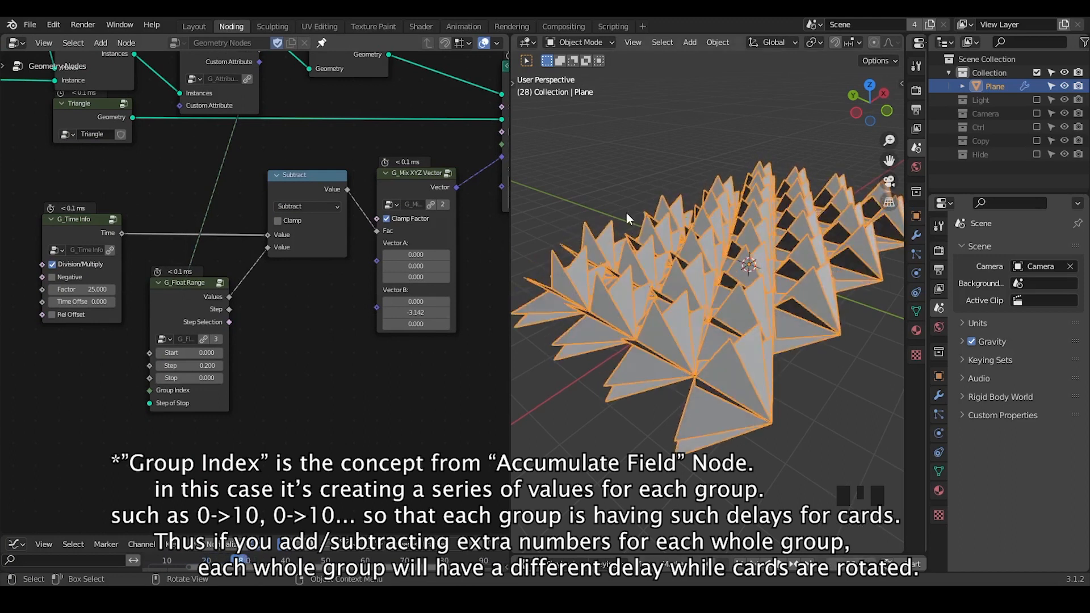
key(shift+ctrl+alt+q)
key(shift+ctrl+alt+q)
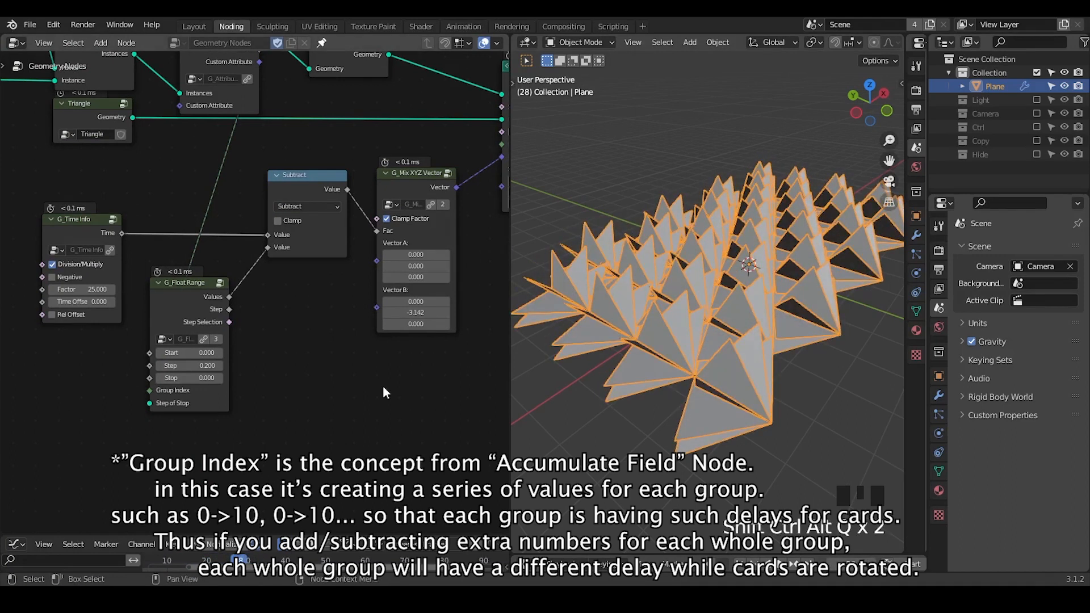
Delete the Capture Attribute node and spread out the G_Time Info, G_Float Range and Subtract nodes.
ctrl+middle_drag(384, 392, 263, 271)
click(229, 106)
key(x)
drag(445, 134, 198, 322)
key(g)
click(320, 317)
click(243, 356)
click(93, 335)
key(g)
middle_drag(231, 364, 350, 281)
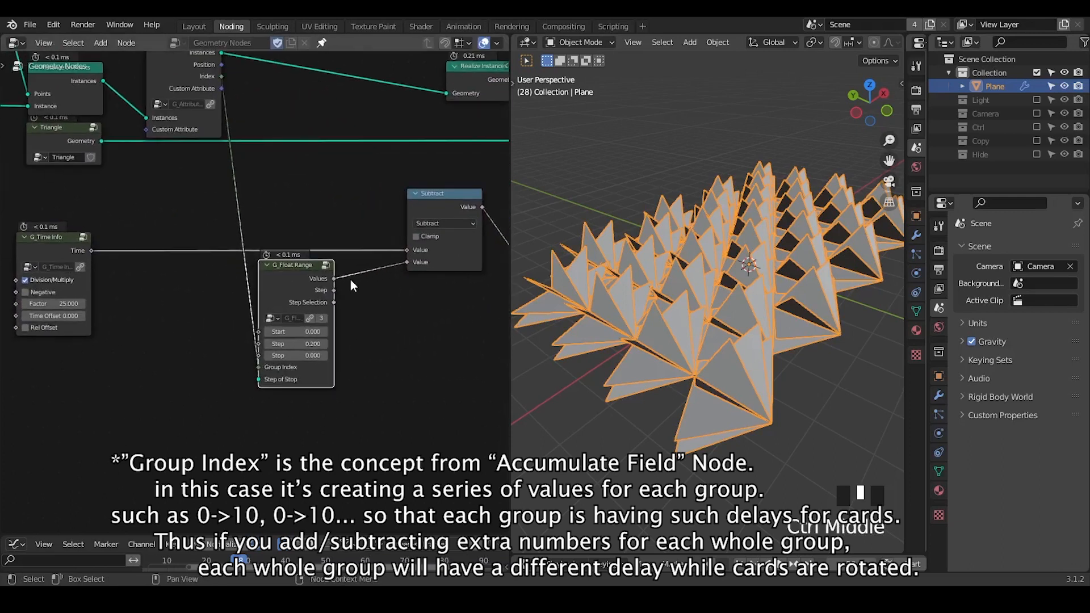
Duplicate the Subtract node and insert the copy between the original and the G_Mix XYZ Vector node.
middle_drag(754, 386, 750, 373)
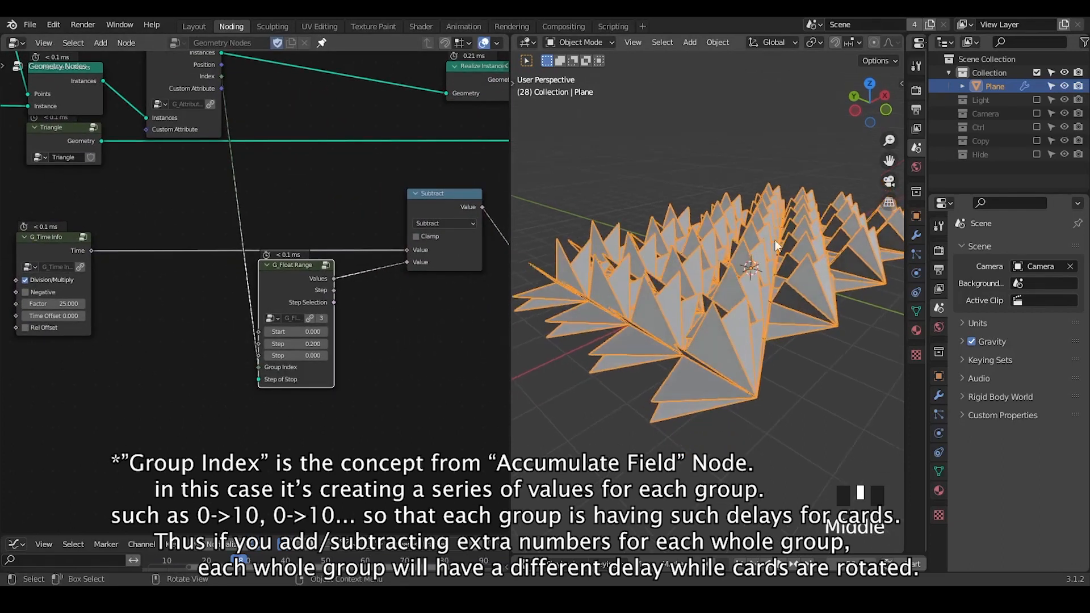
middle_drag(416, 296, 353, 338)
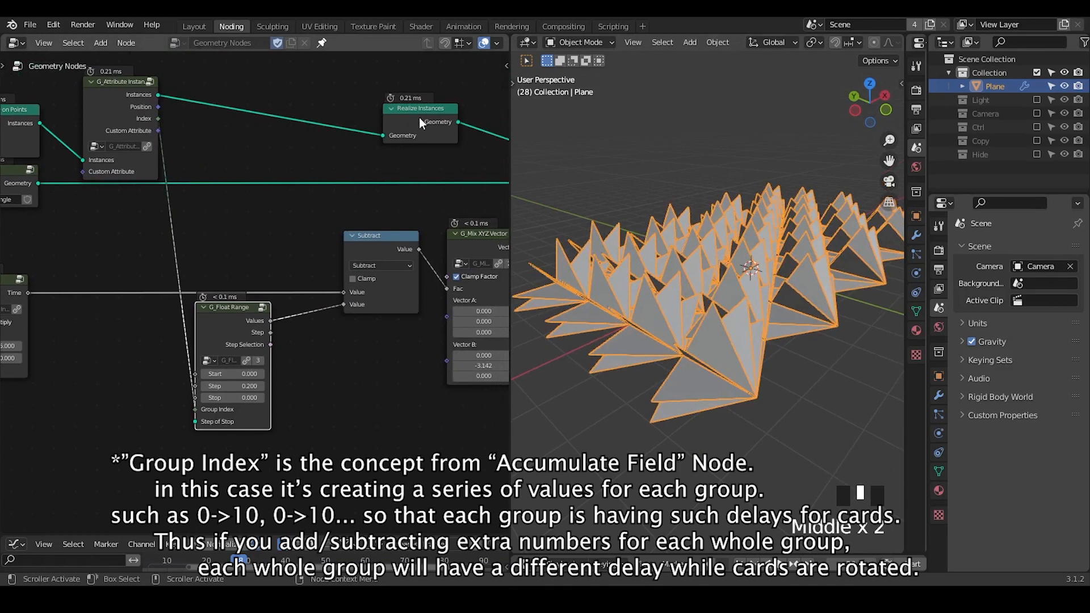
drag(420, 124, 349, 121)
drag(360, 247, 312, 254)
key(shift+d)
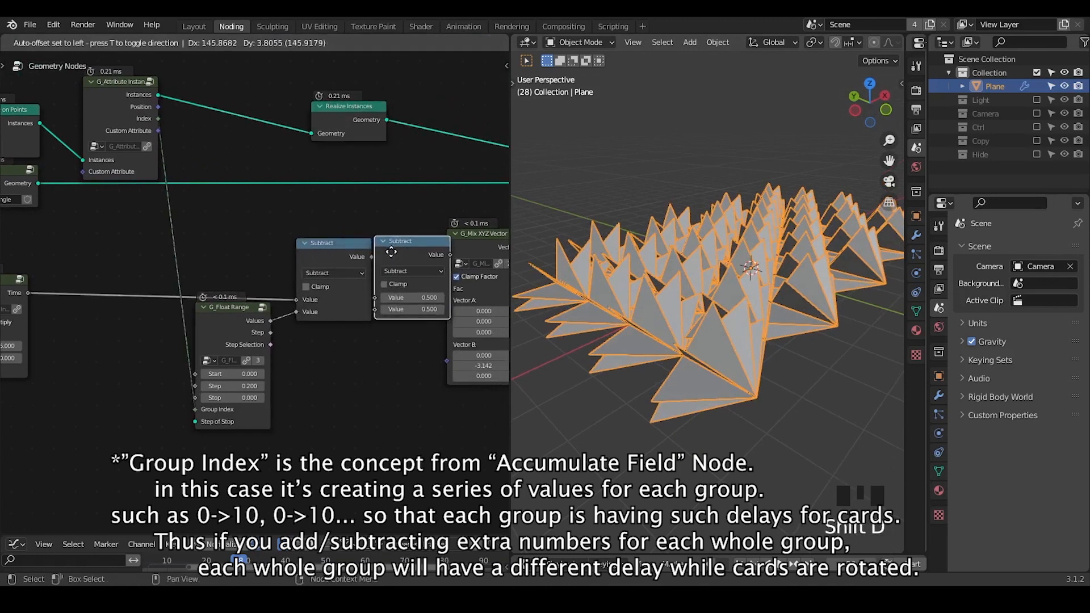
click(394, 251)
Move the G_Time Info node closer to G_Float Range and set the second Subtract node's lower value to 0.000.
middle_drag(242, 371, 360, 333)
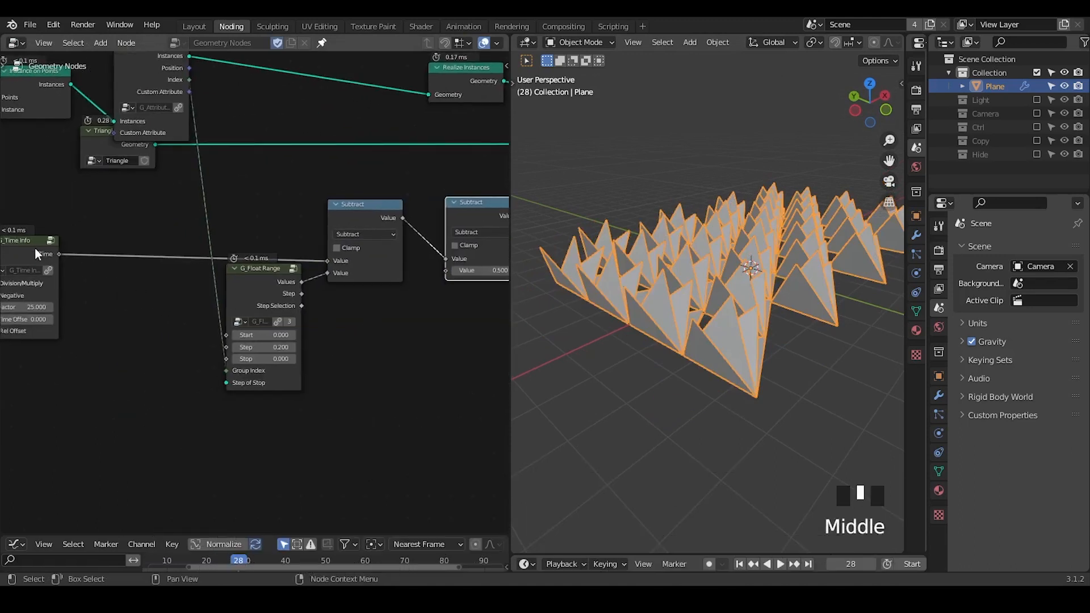
drag(35, 247, 74, 250)
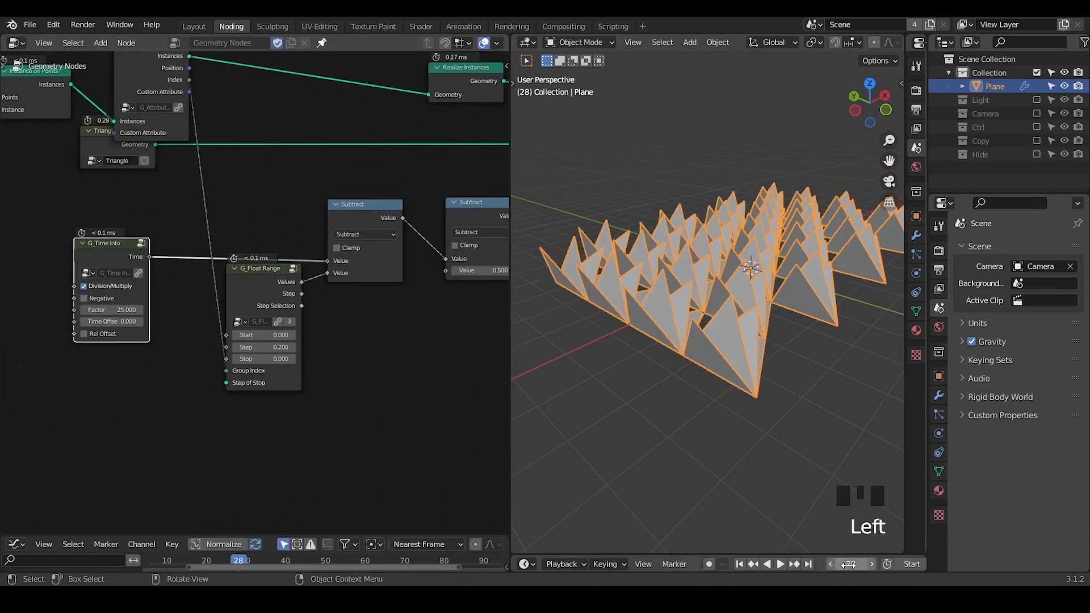
drag(267, 287, 265, 292)
scroll(385, 327, down, 1)
middle_drag(384, 327, 292, 344)
drag(390, 293, 356, 293)
drag(390, 293, 380, 293)
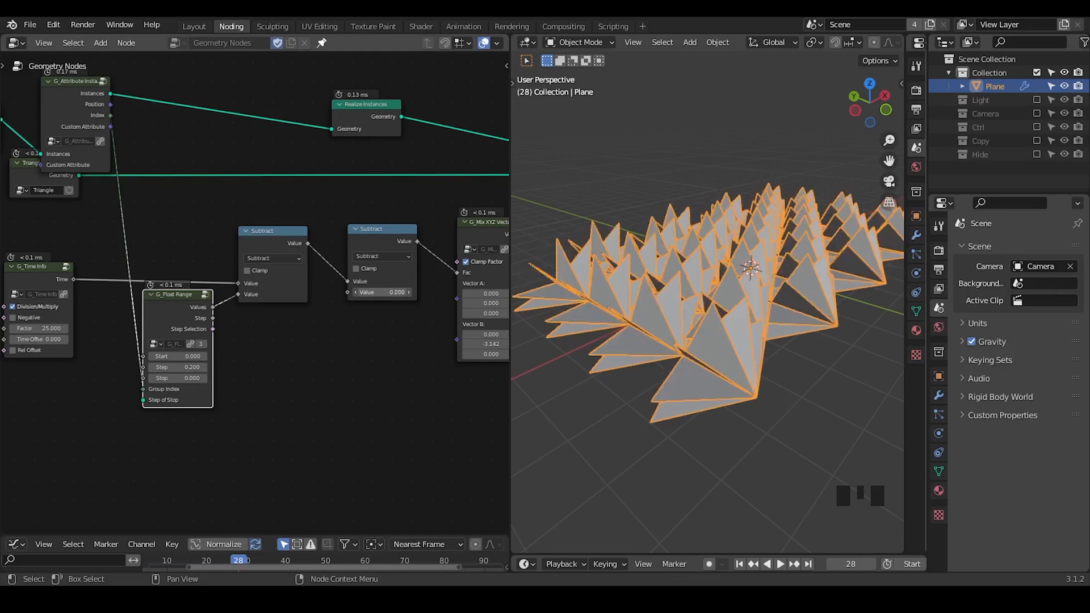
Add a Random Value node below the Subtract nodes and feed its ID from G_Attribute Instance's Index output.
mouse_move(394, 343)
middle_down()
mouse_move(373, 315)
mouse_move(399, 327)
middle_up()
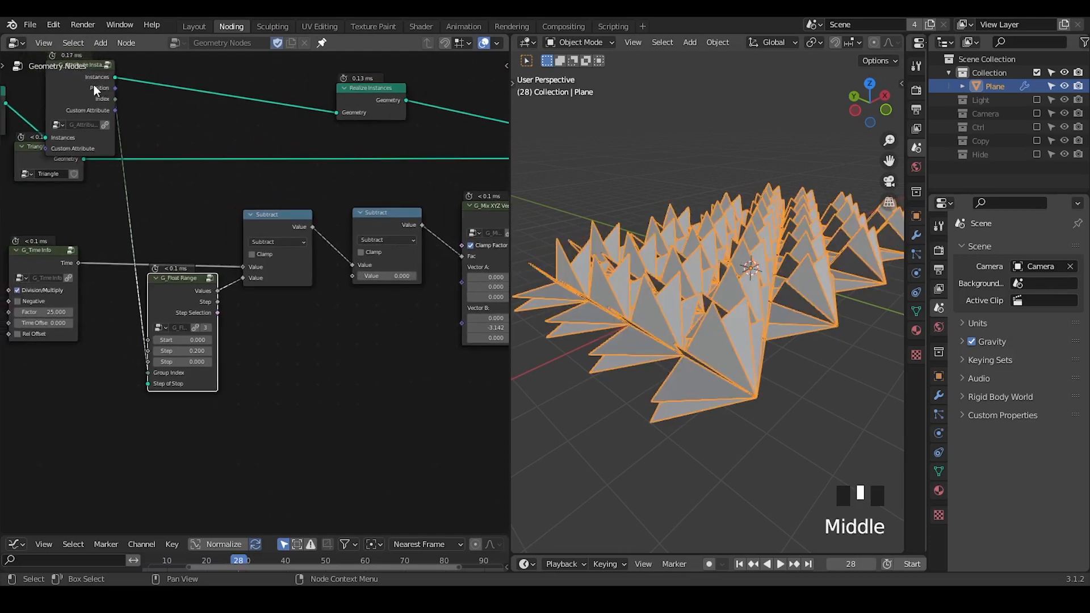
drag(96, 91, 119, 86)
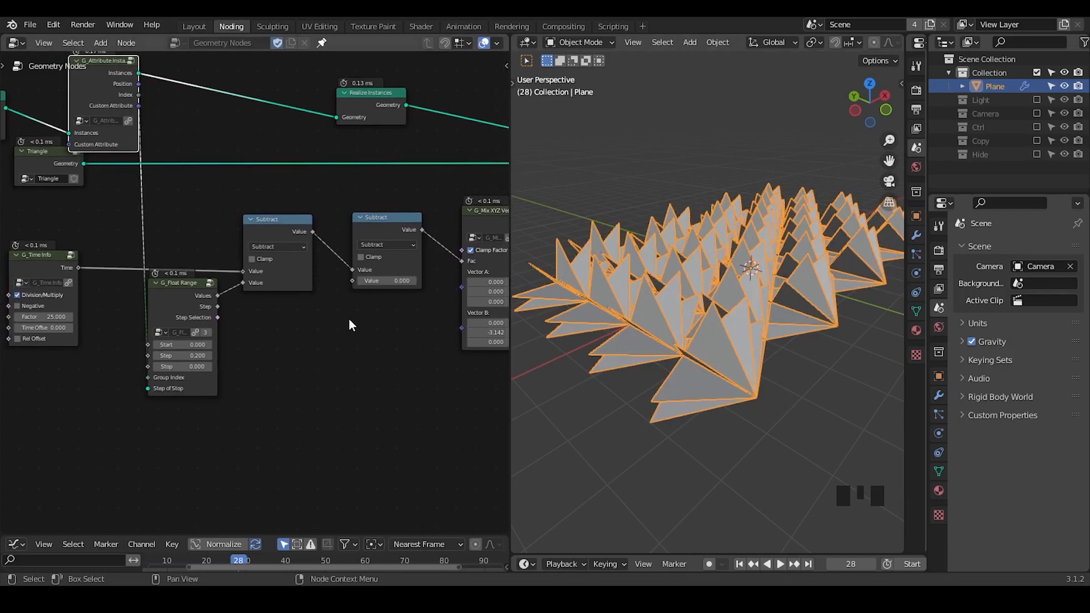
key(ctrl+a)
text(random)
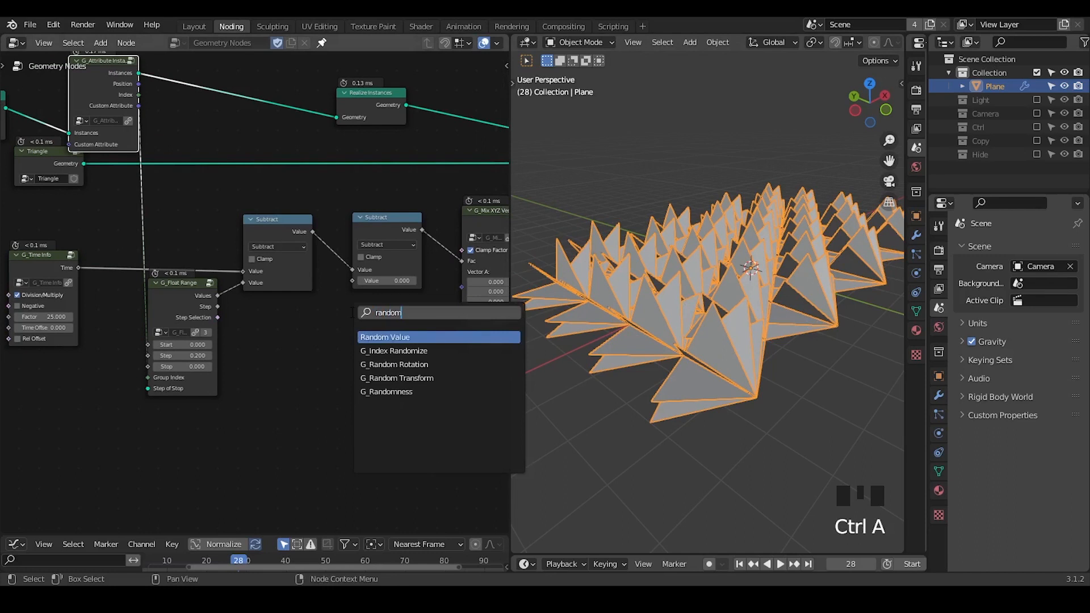
key(Return)
click(277, 302)
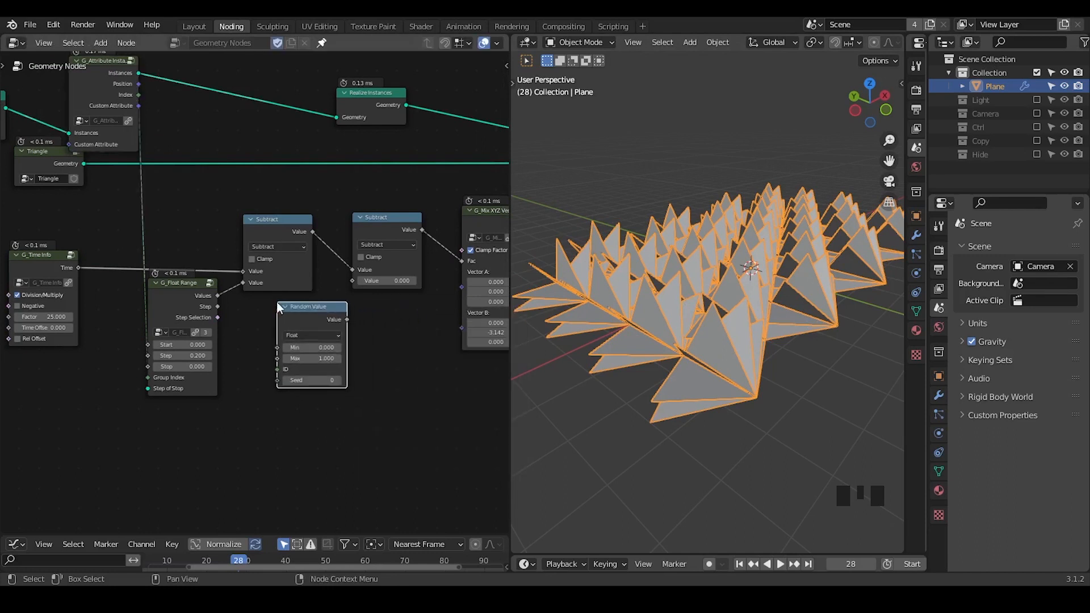
drag(139, 94, 277, 369)
Connect the Random Value output to the second Subtract node's lower value and set Max to 7.900.
drag(314, 308, 297, 303)
ctrl+middle_drag(367, 367, 359, 335)
drag(349, 319, 378, 277)
mouse_move(306, 369)
mouse_down()
mouse_move(329, 369)
mouse_move(296, 377)
mouse_up()
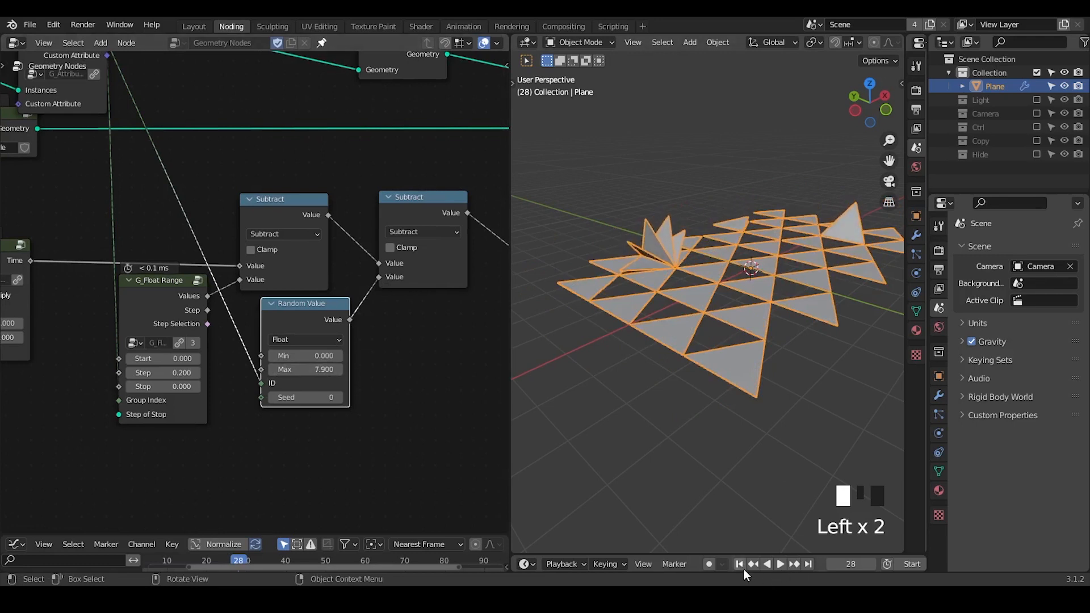
Play the animation, stop it at frame 96, and draw a short annotation stroke above the grid's leftmost corner.
click(752, 567)
click(779, 564)
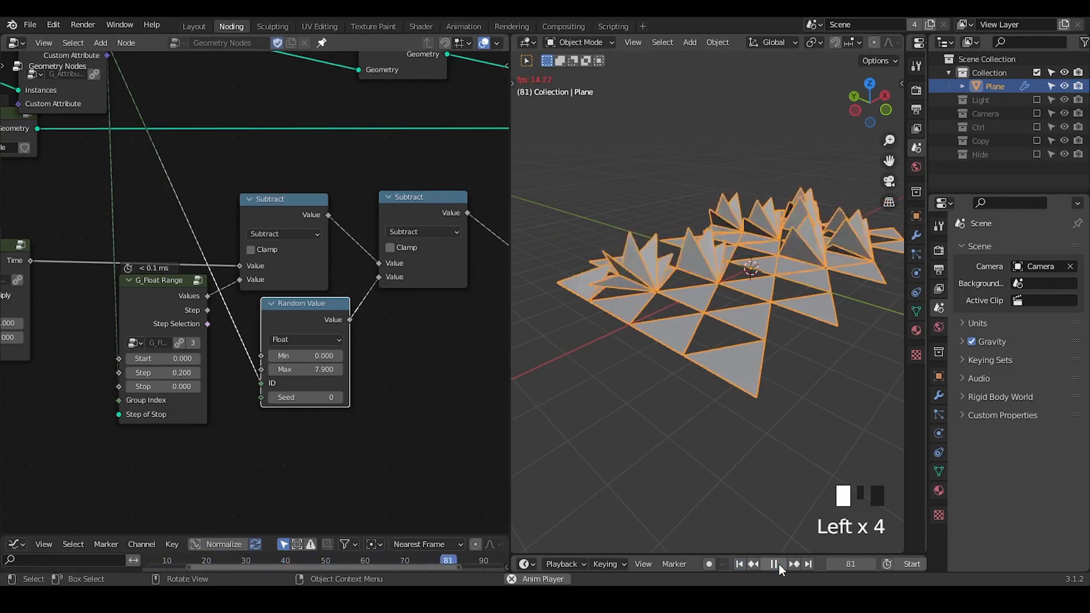
click(777, 565)
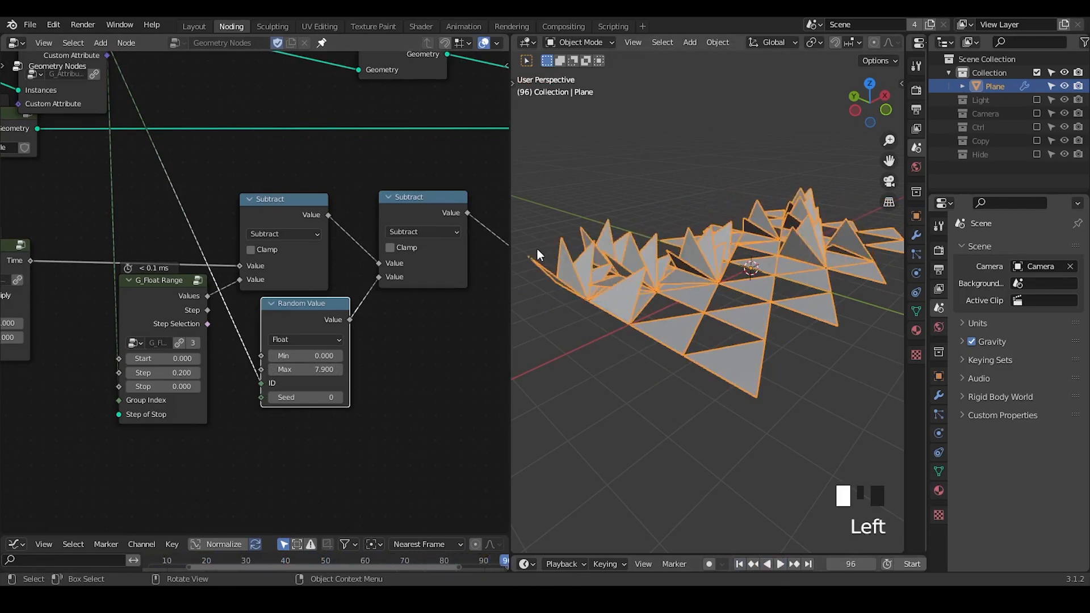
drag(534, 253, 554, 239)
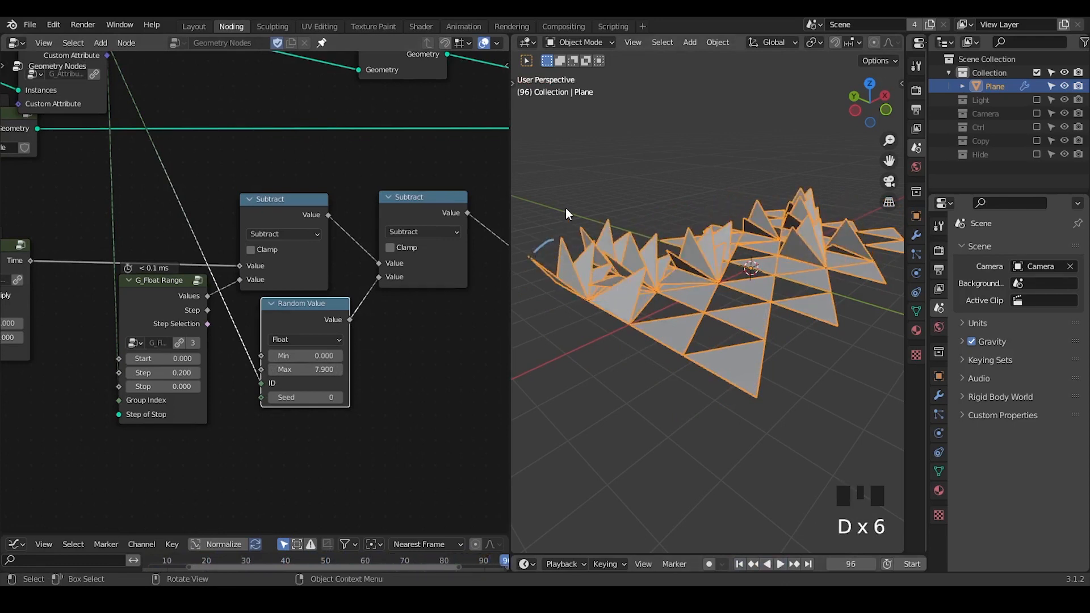
key(ctrl+alt+shift+q)
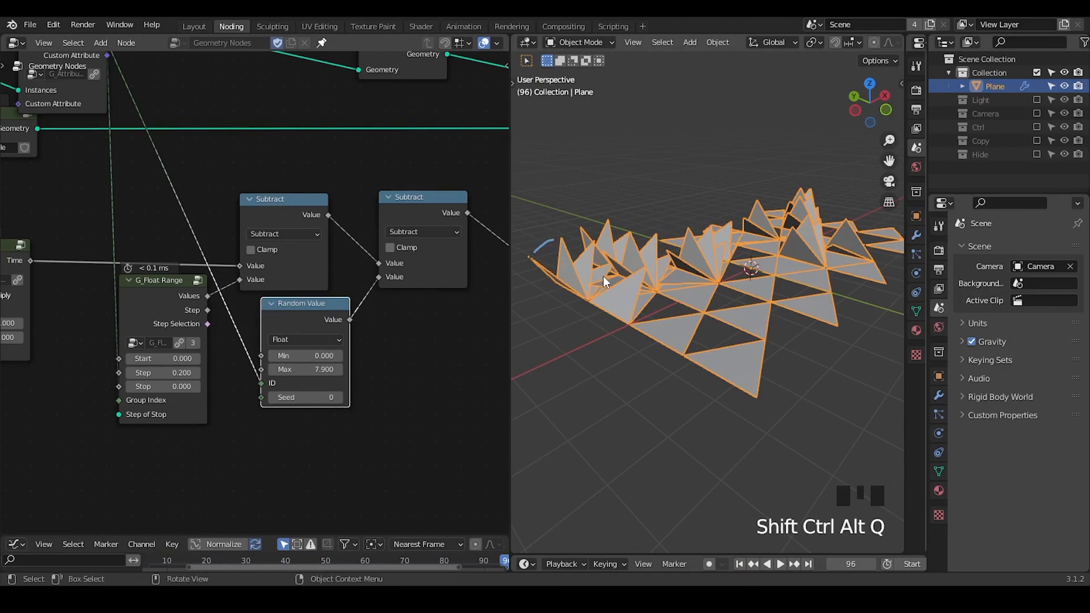
Widen the node editor and add a Scene Time node below the G_Time Info node.
middle_drag(412, 274, 499, 187)
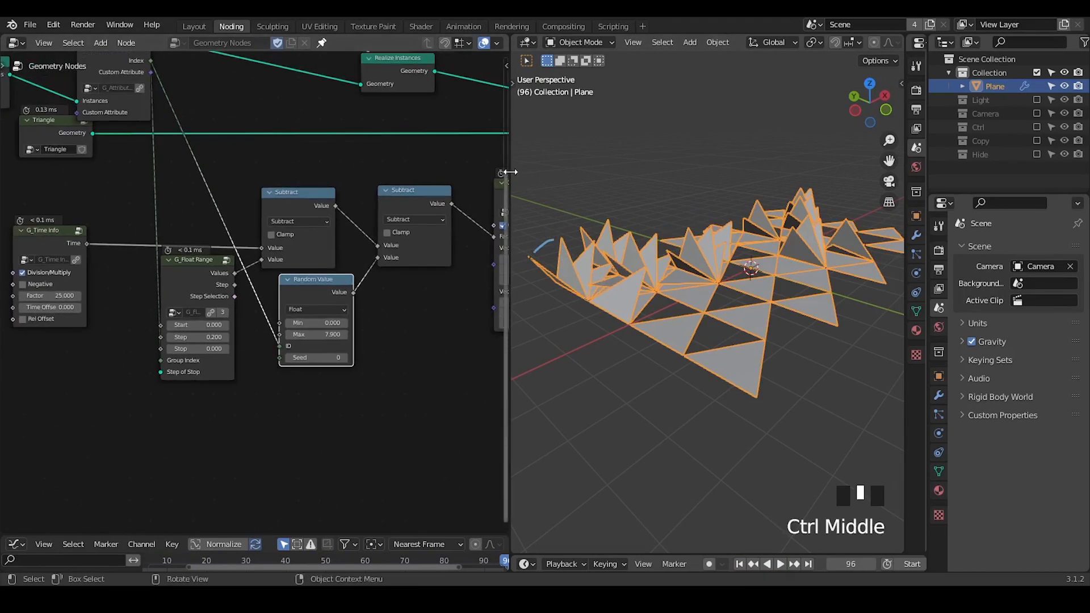
drag(511, 172, 674, 171)
ctrl+middle_drag(185, 297, 221, 250)
key(ctrl+a)
text(scen)
key(Return)
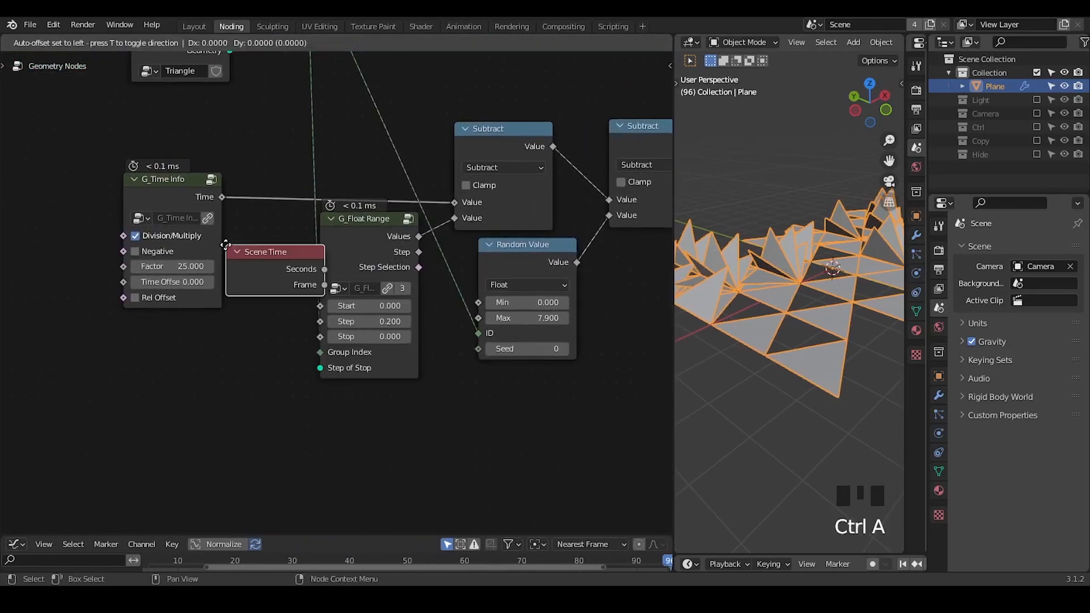
click(136, 315)
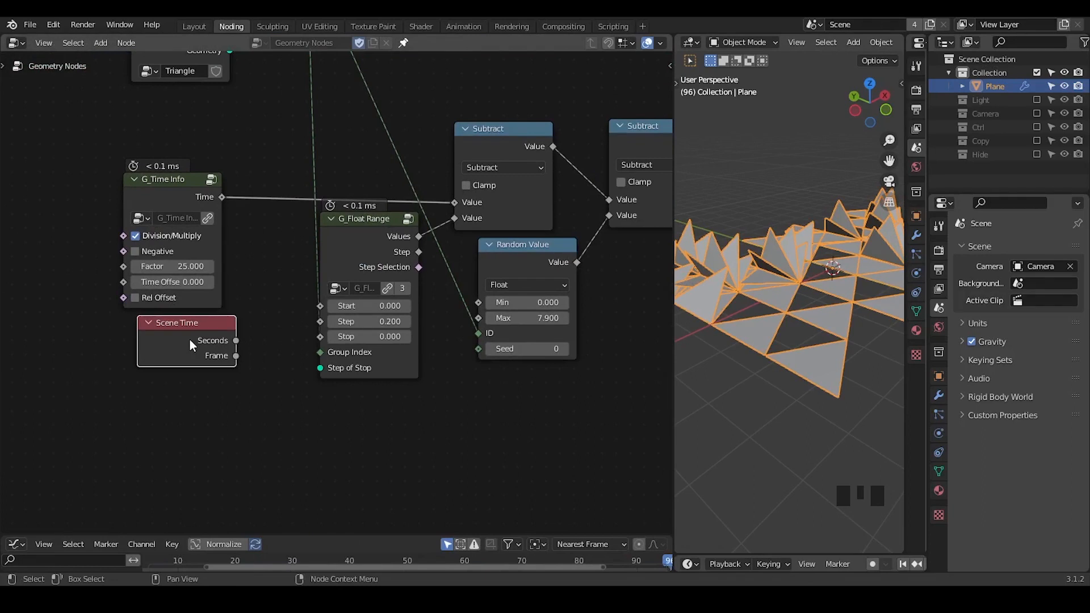
Set the G_Time Info node's Factor to 80.
click(172, 266)
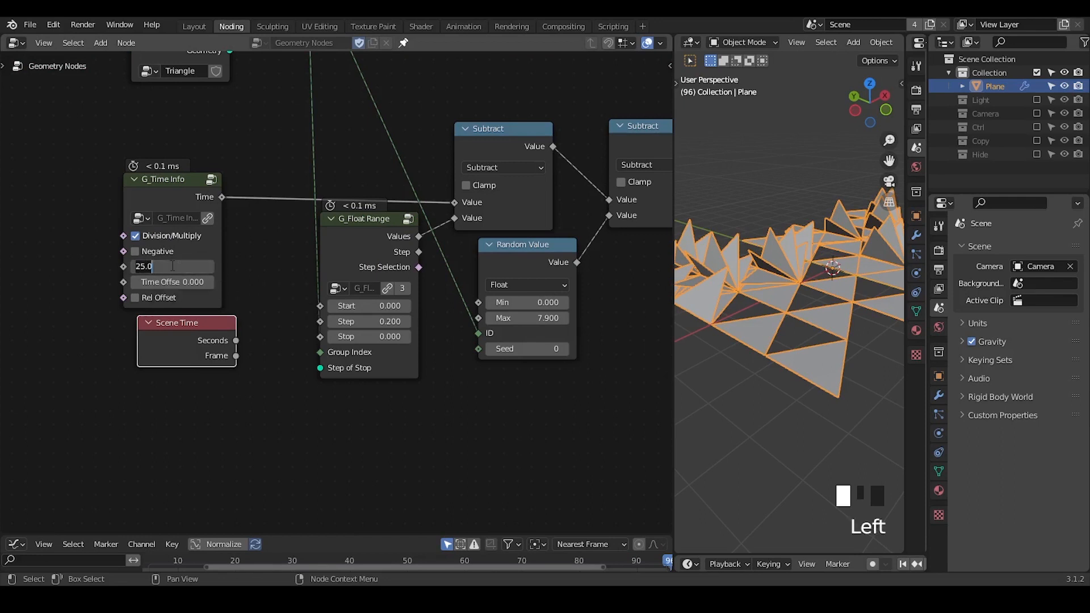
text(80)
key(Return)
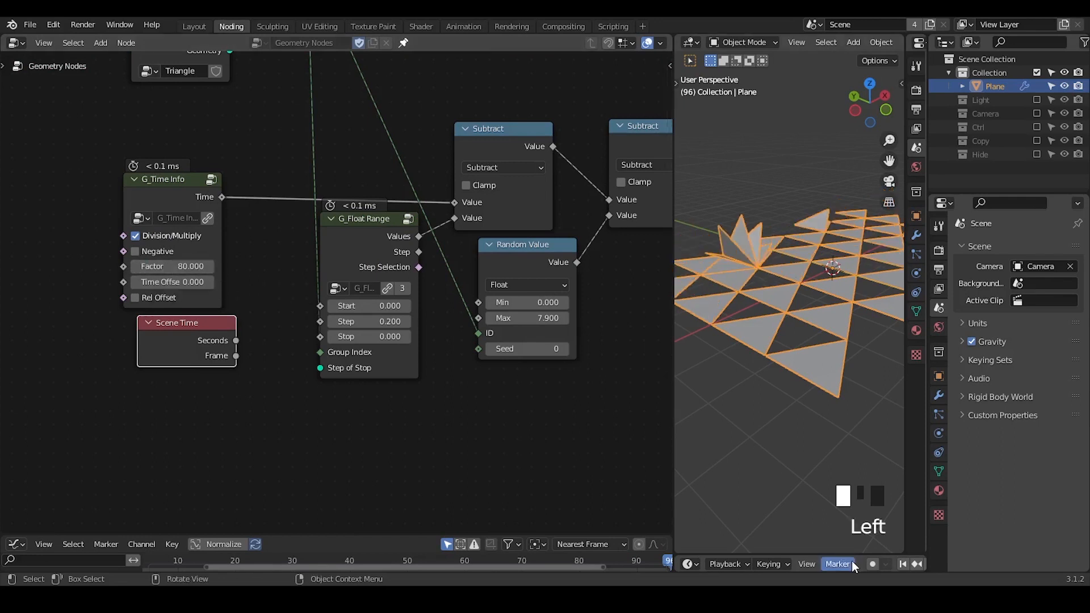
Set the animation's end frame to 5000.
middle_drag(852, 564, 660, 564)
middle_drag(879, 563, 823, 564)
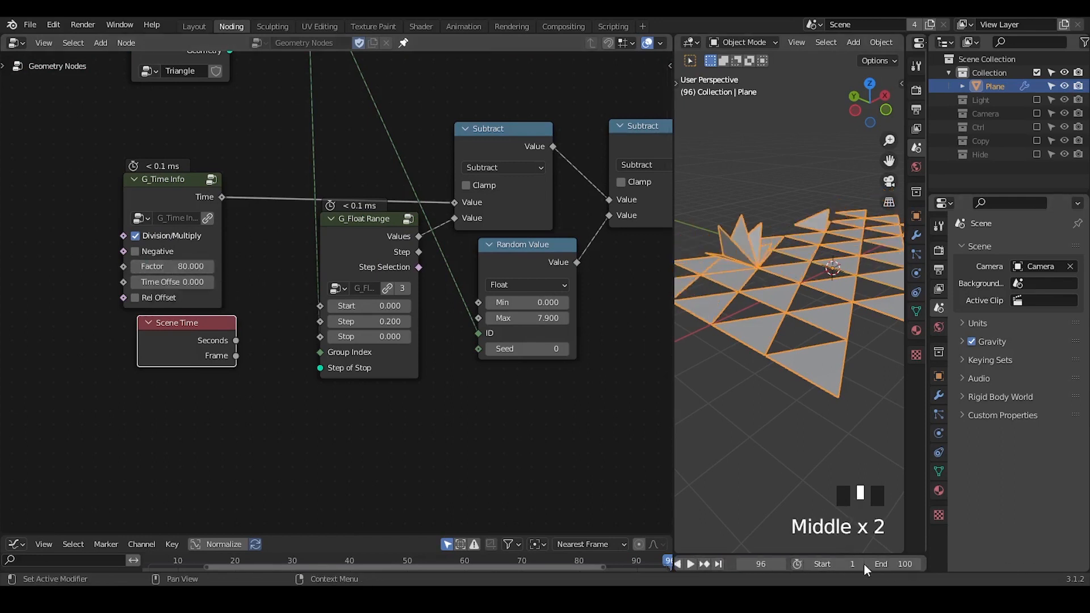
click(892, 564)
text(50)
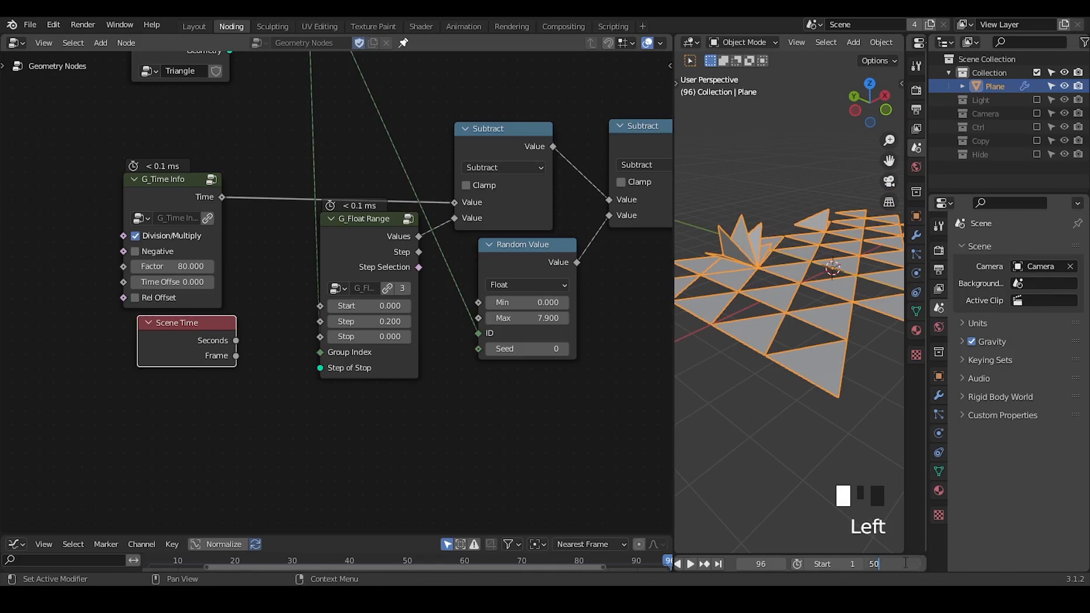
text(00)
key(Return)
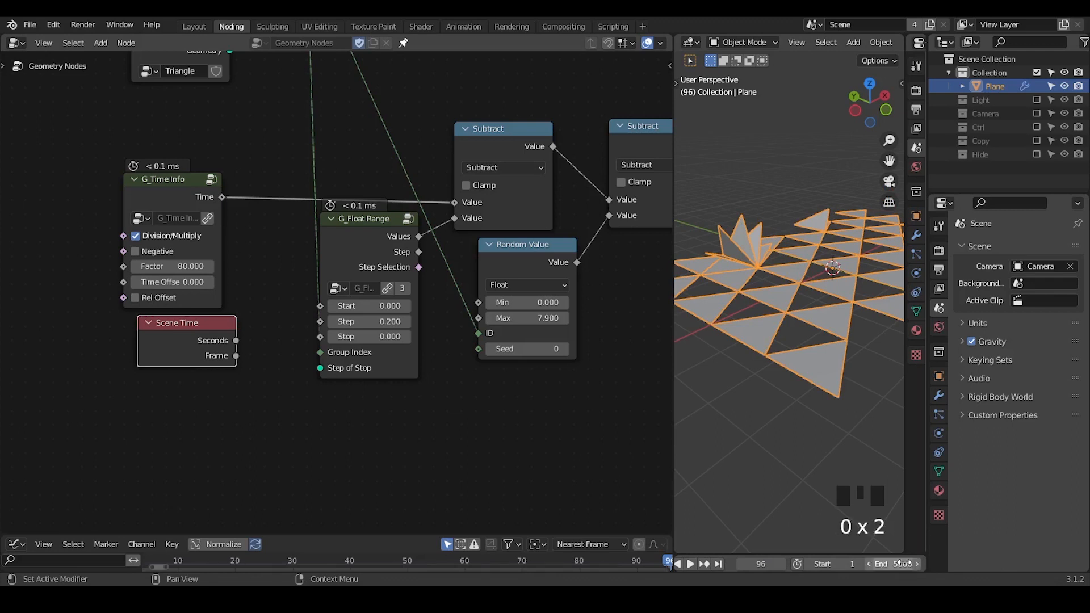
Play the animation, stop it at frame 267, and set the G_Time Info node's Factor to 5.
click(690, 564)
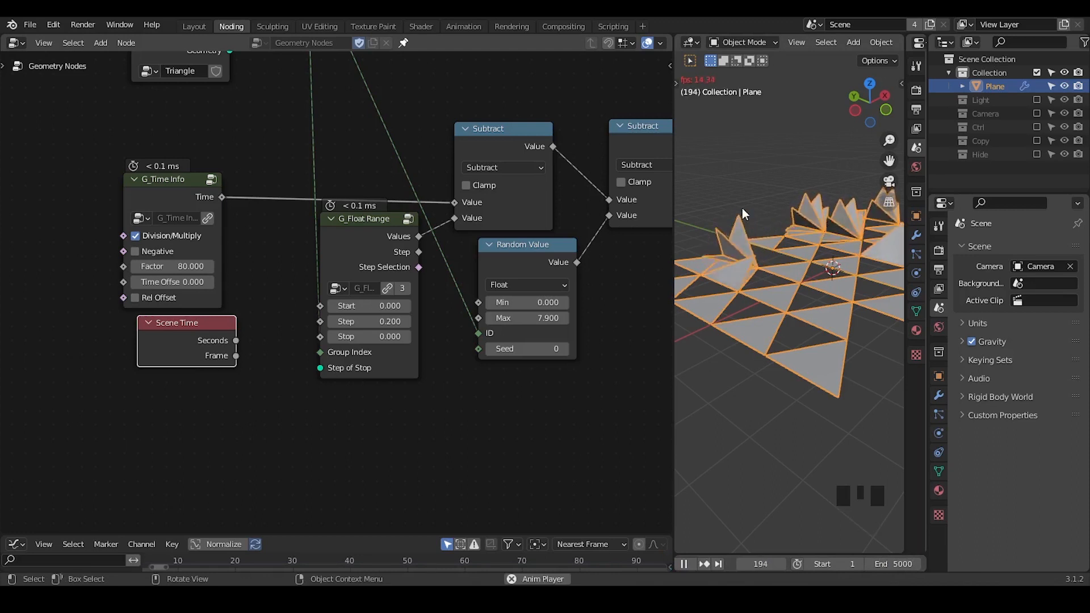
click(692, 563)
double_click(172, 266)
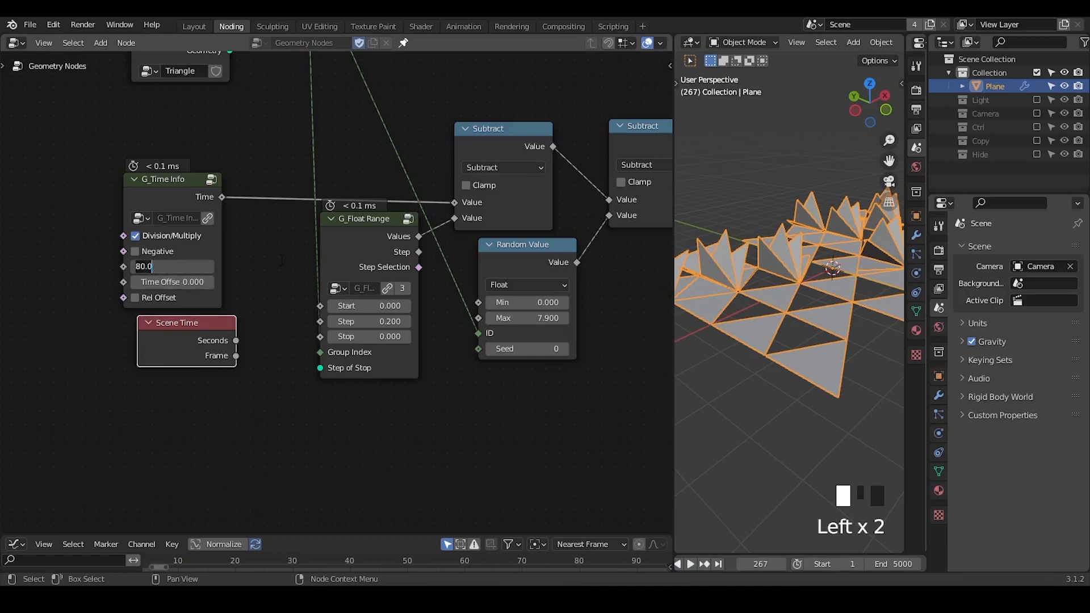
text(5)
key(Return)
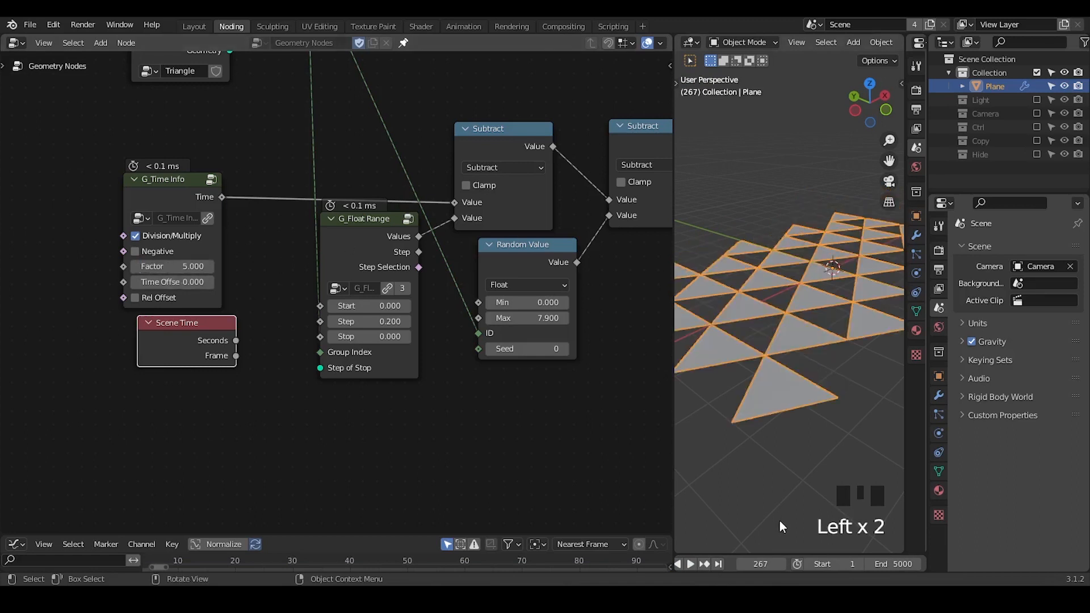
Replay the animation from the first frame and stop it at frame 73.
middle_drag(686, 568, 724, 571)
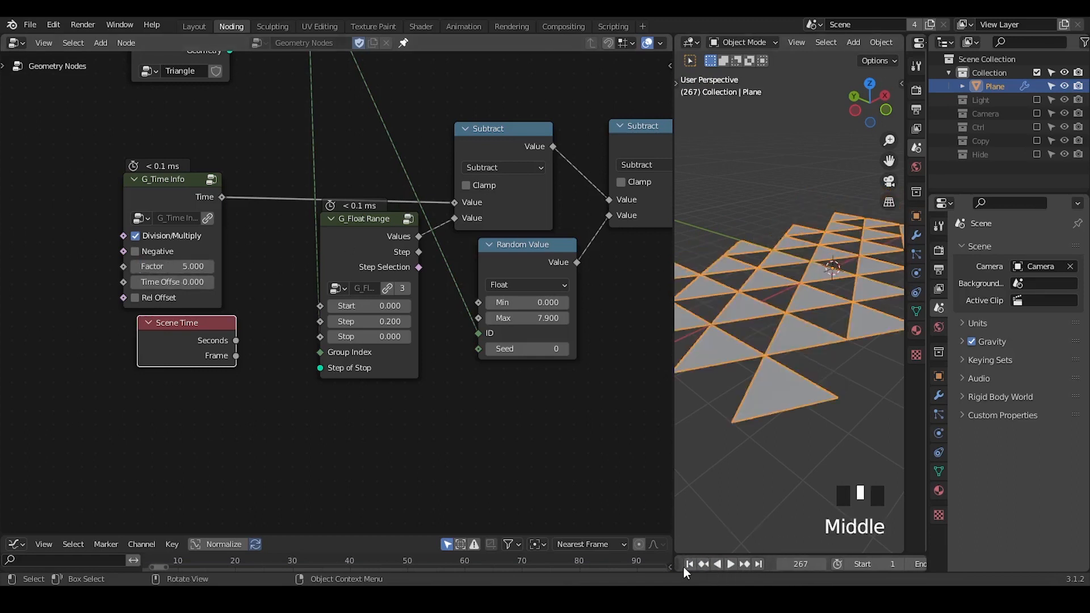
click(688, 564)
click(730, 564)
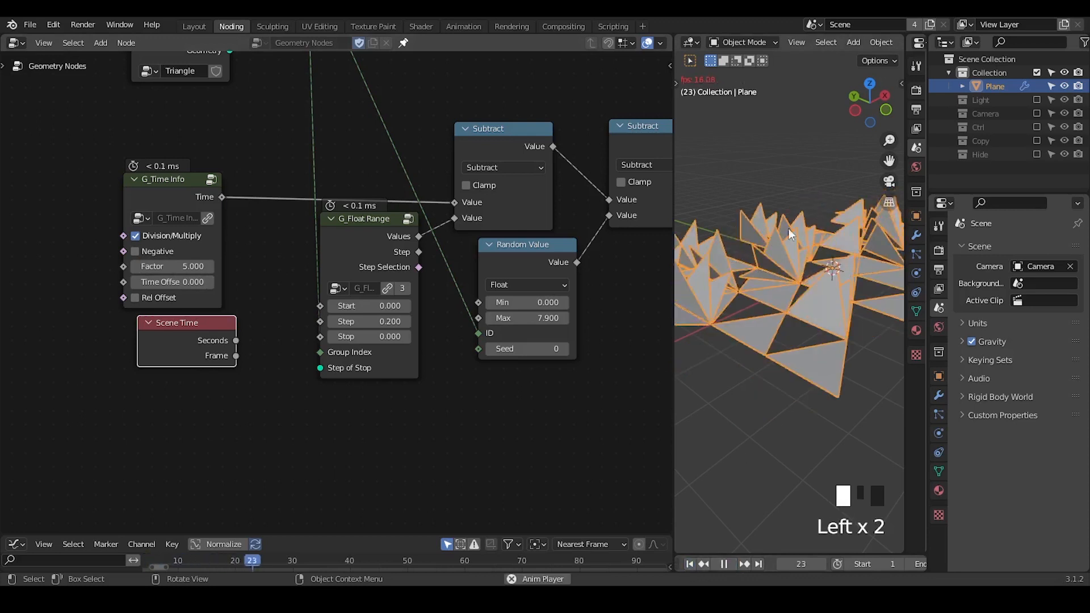
click(726, 565)
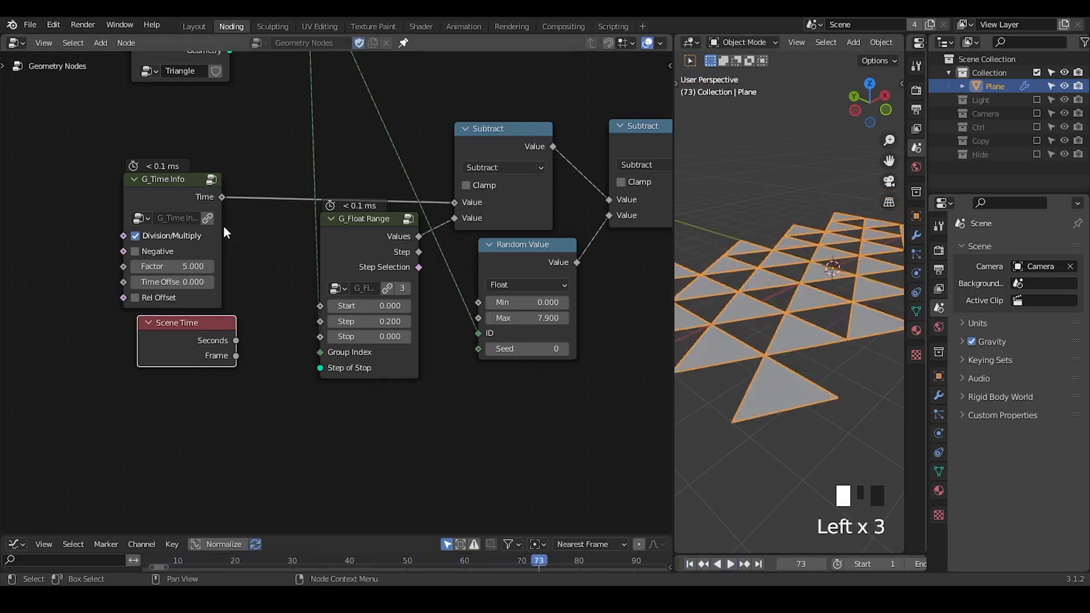
Delete the Scene Time node and shift the second Subtract node slightly away from the first one.
key(x)
middle_drag(285, 285, 167, 365)
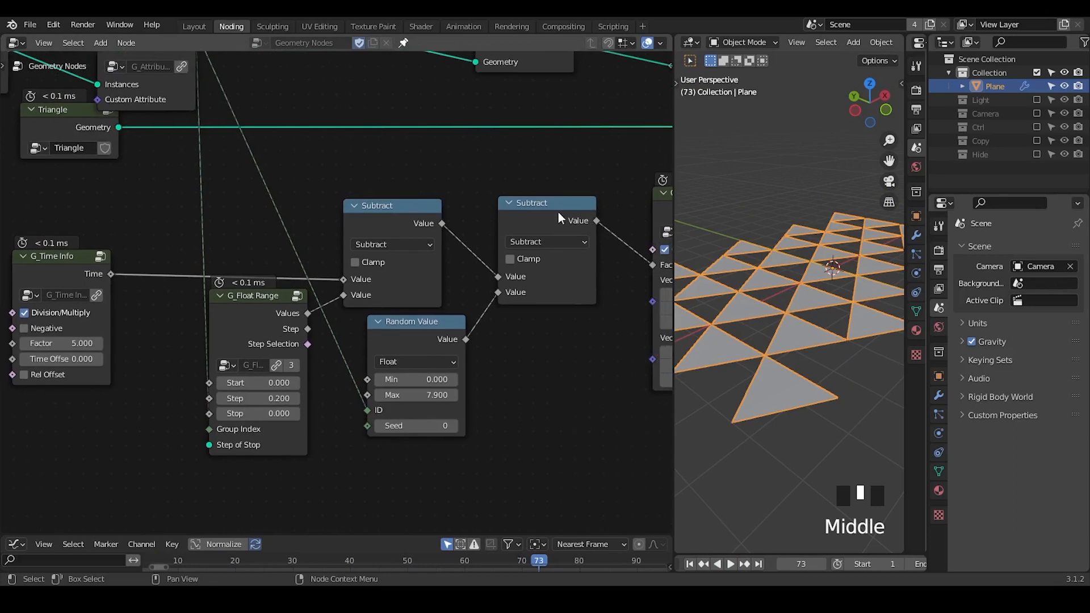
click(546, 217)
drag(545, 212, 556, 209)
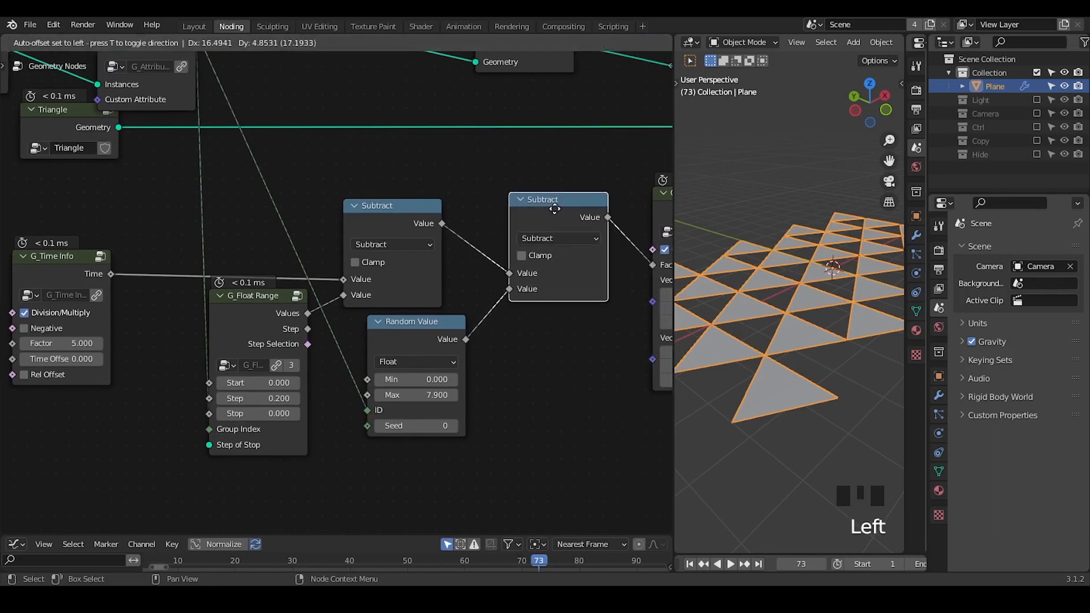
ctrl+middle_drag(541, 206, 542, 239)
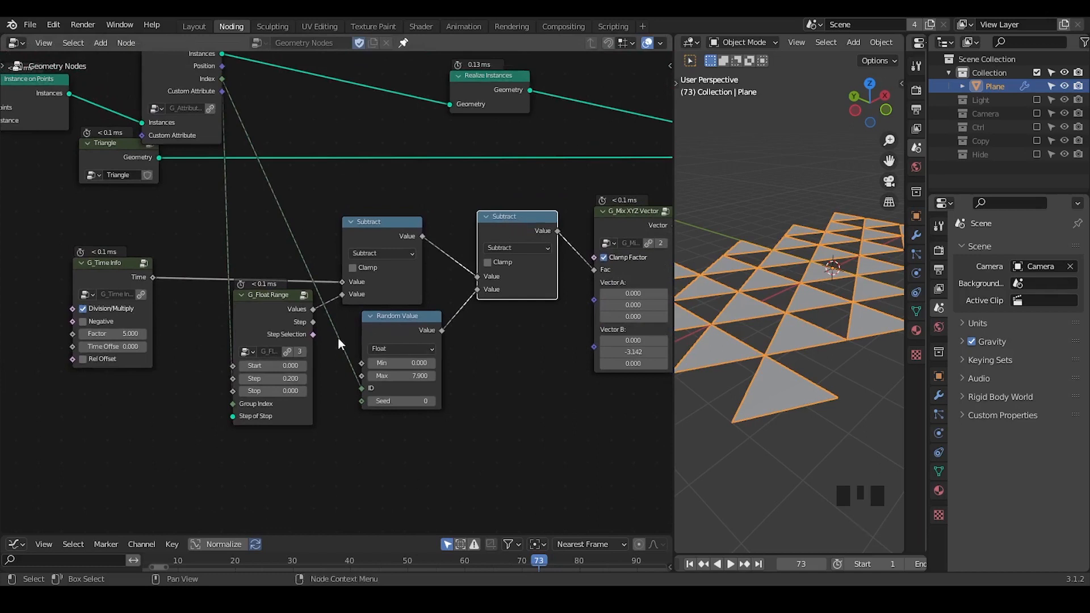
Stack the G_Time Info node above the G_Float Range node, just before the first Subtract node.
middle_drag(381, 320, 439, 296)
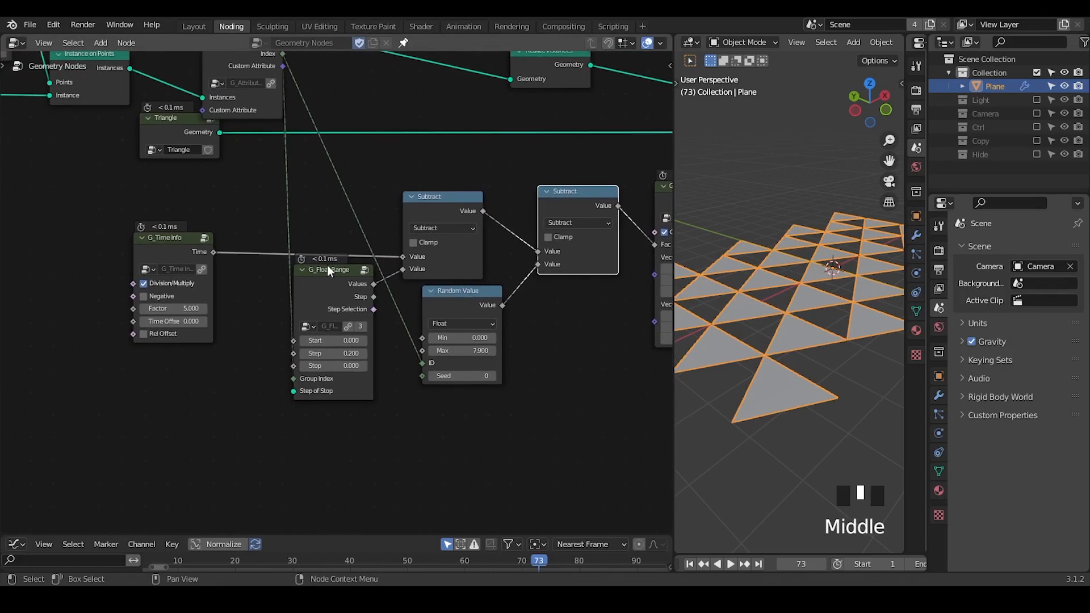
drag(324, 272, 324, 353)
drag(185, 266, 338, 245)
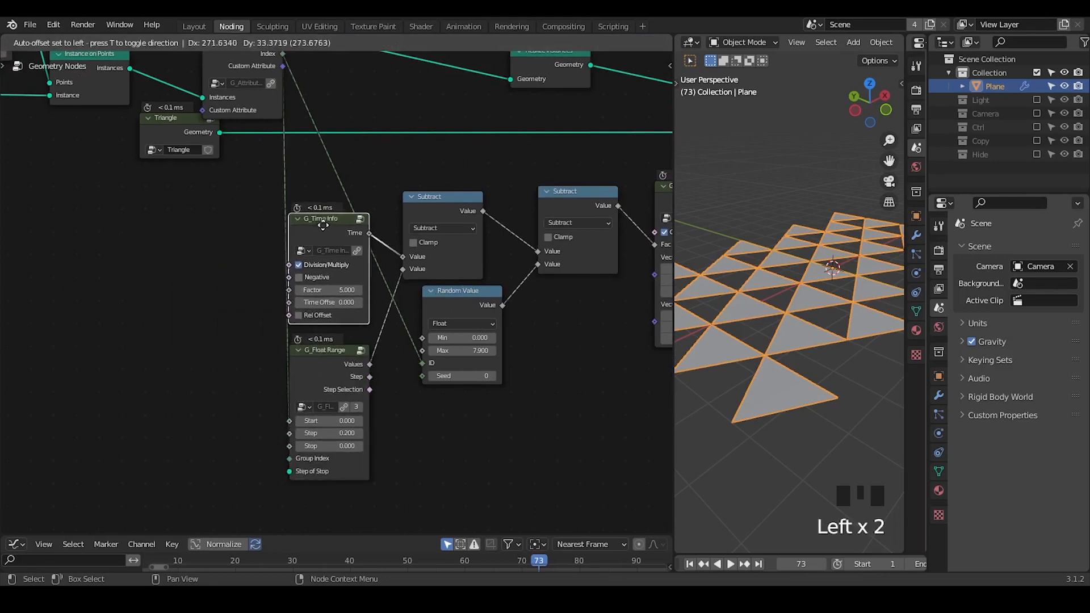
Add a G_Randomness node and place it just before the G_Time Info node.
key(ctrl+a)
text(randomness)
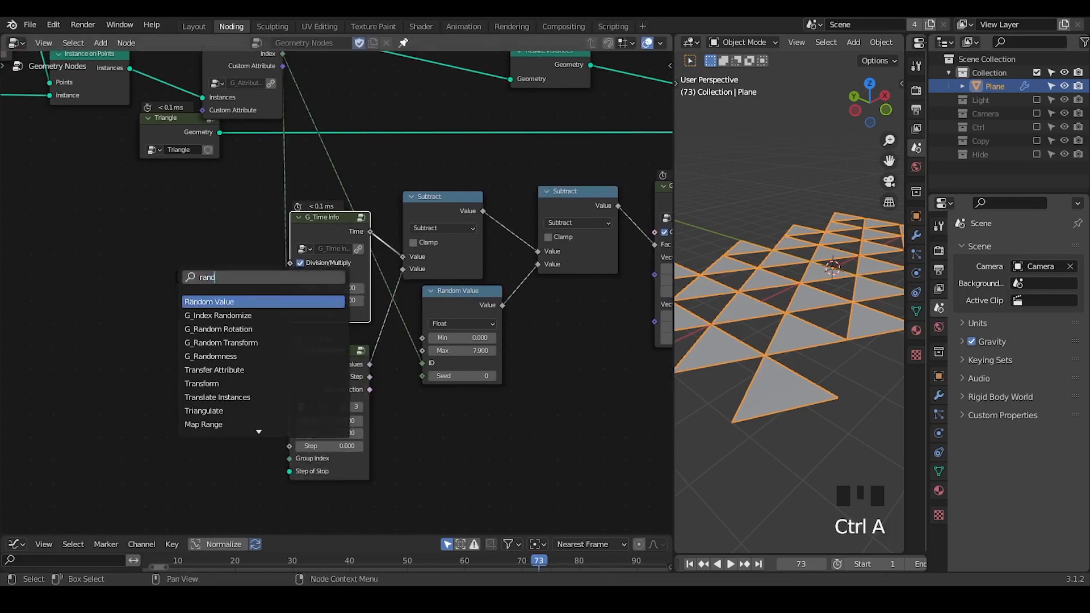
key(Return)
click(138, 272)
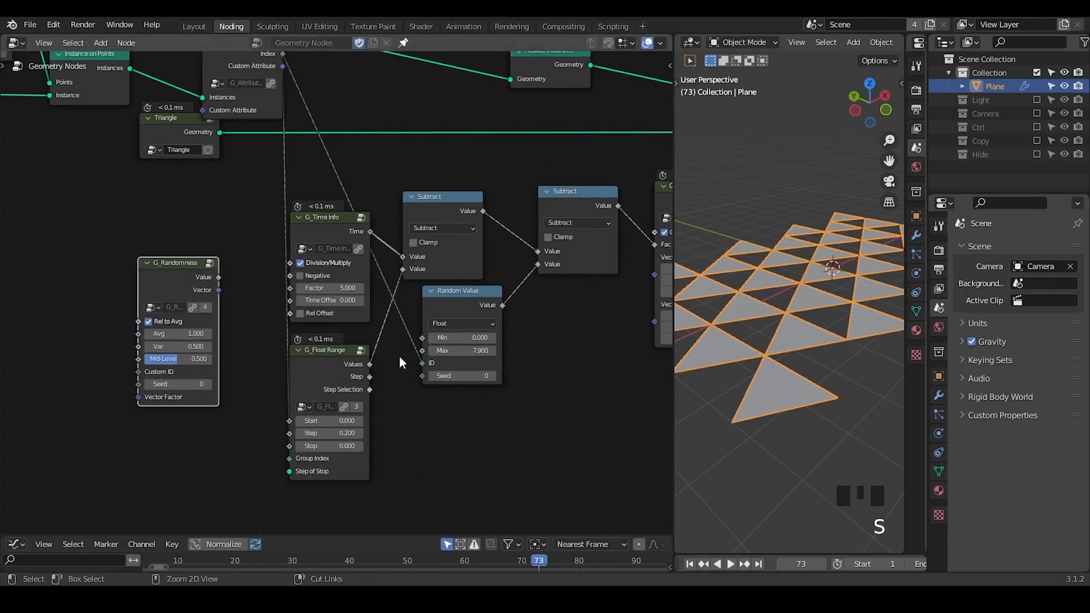
ctrl+middle_drag(402, 360, 525, 357)
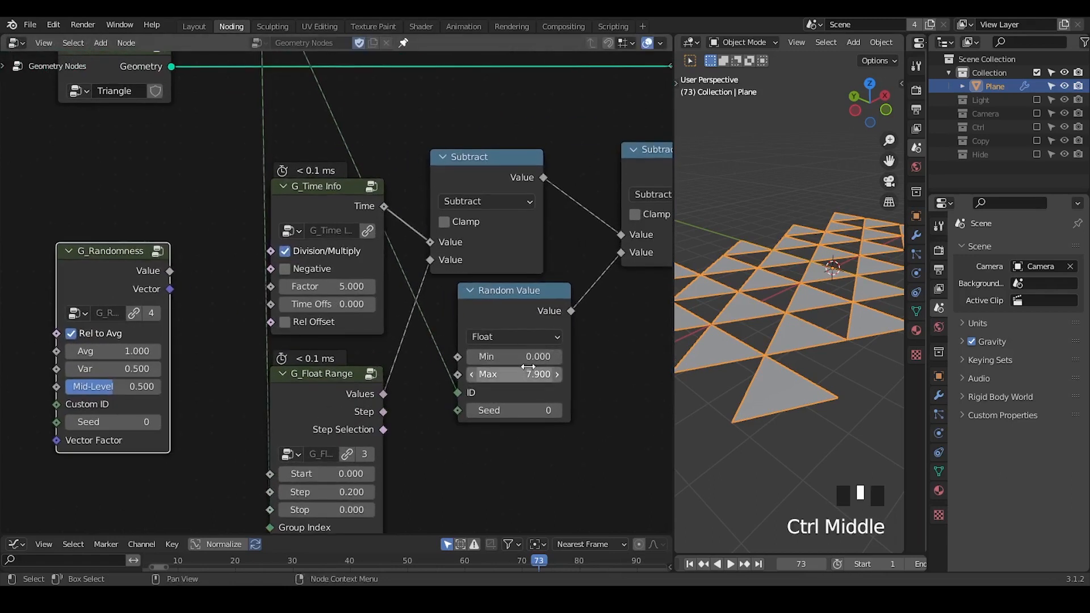
drag(100, 273, 124, 249)
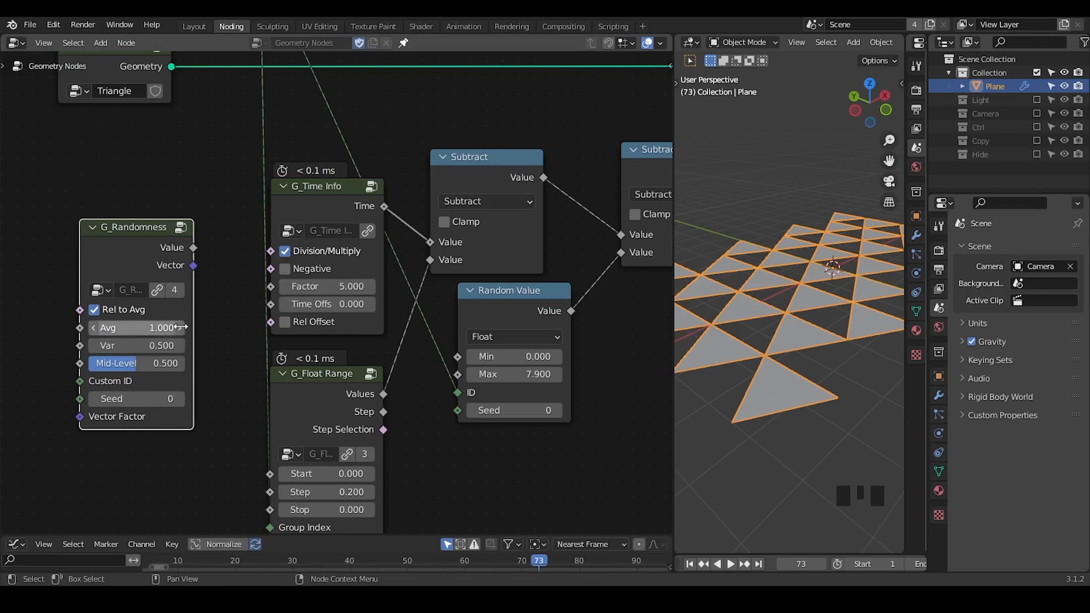
Link the G_Randomness Value output to the G_Time Info Factor input and set its Avg to 25.
drag(193, 248, 270, 286)
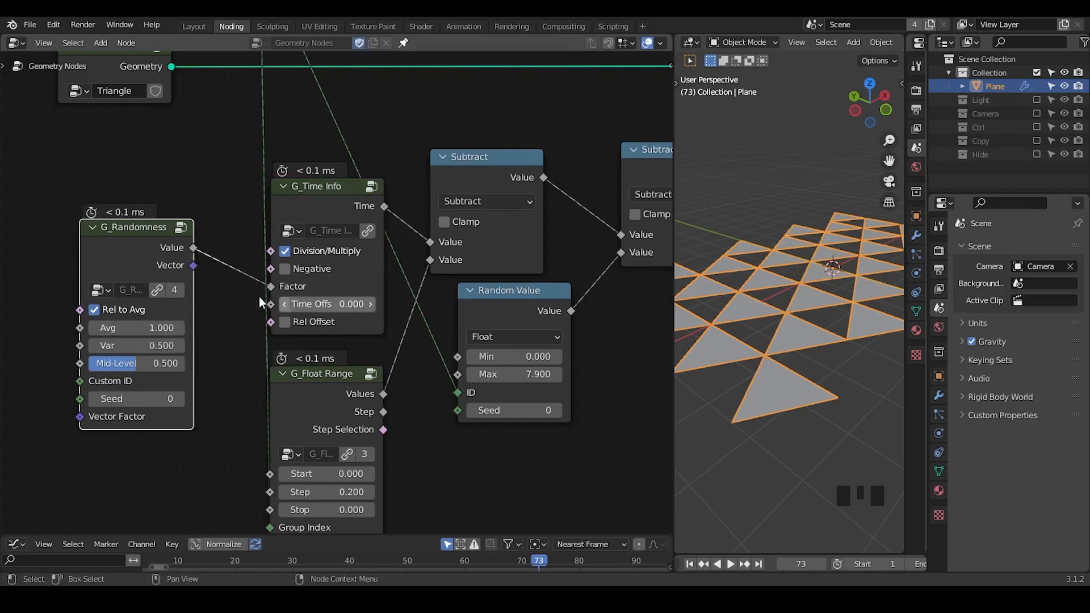
click(137, 328)
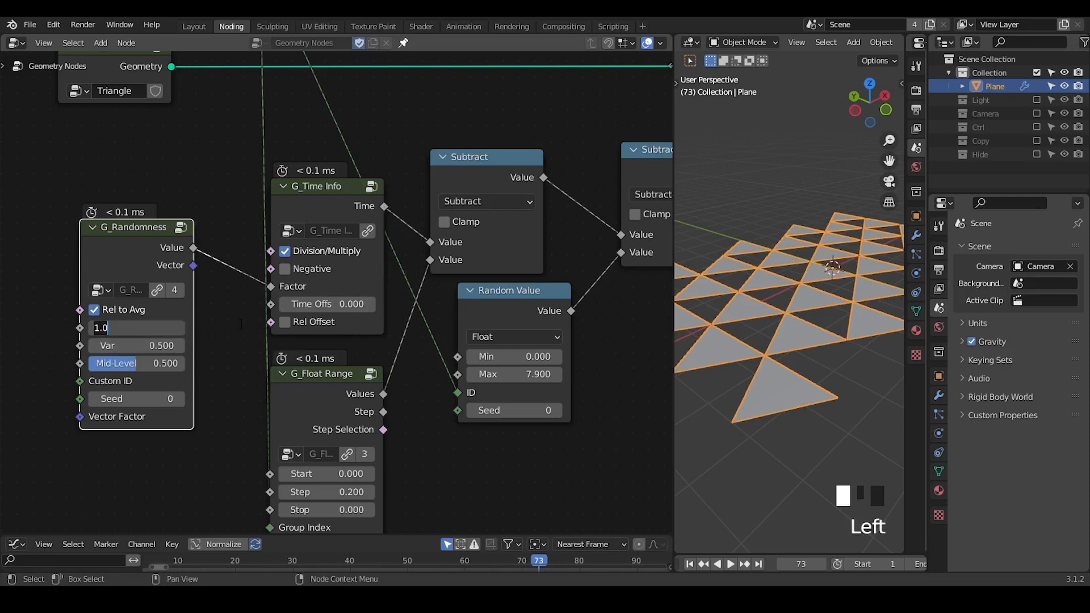
text(25)
key(Return)
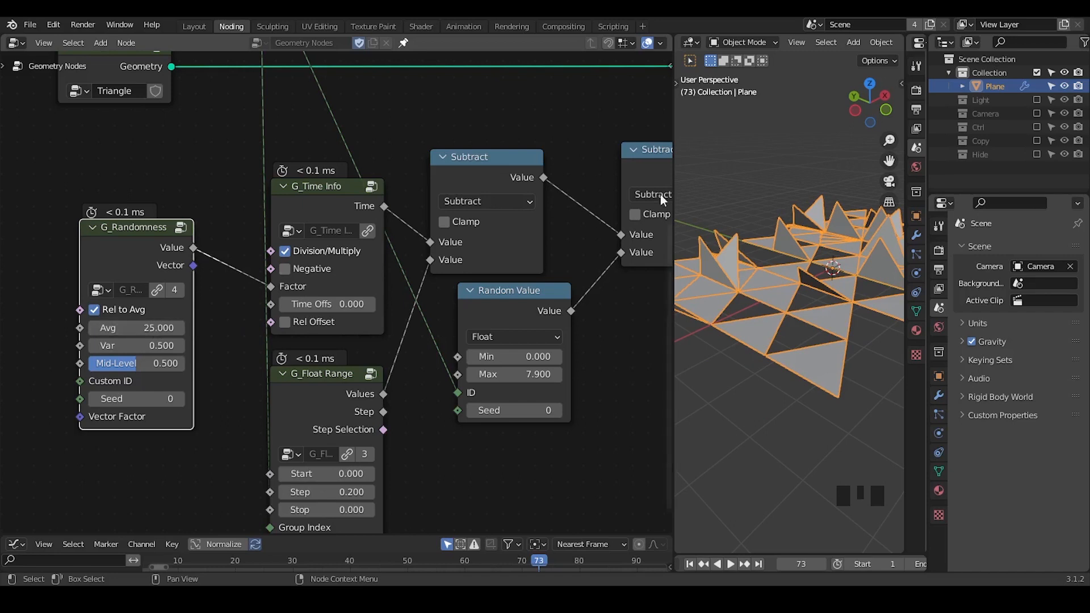
Widen the 3D viewport and move the Triangle node up, clear of the G_Randomness node.
drag(674, 176, 478, 184)
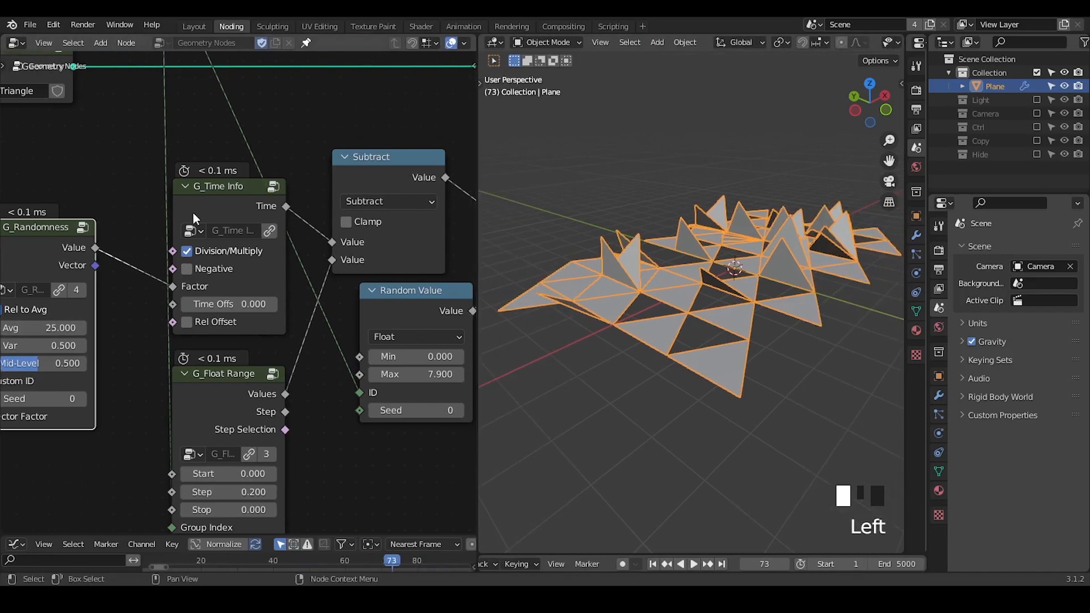
middle_drag(200, 223, 287, 284)
click(161, 255)
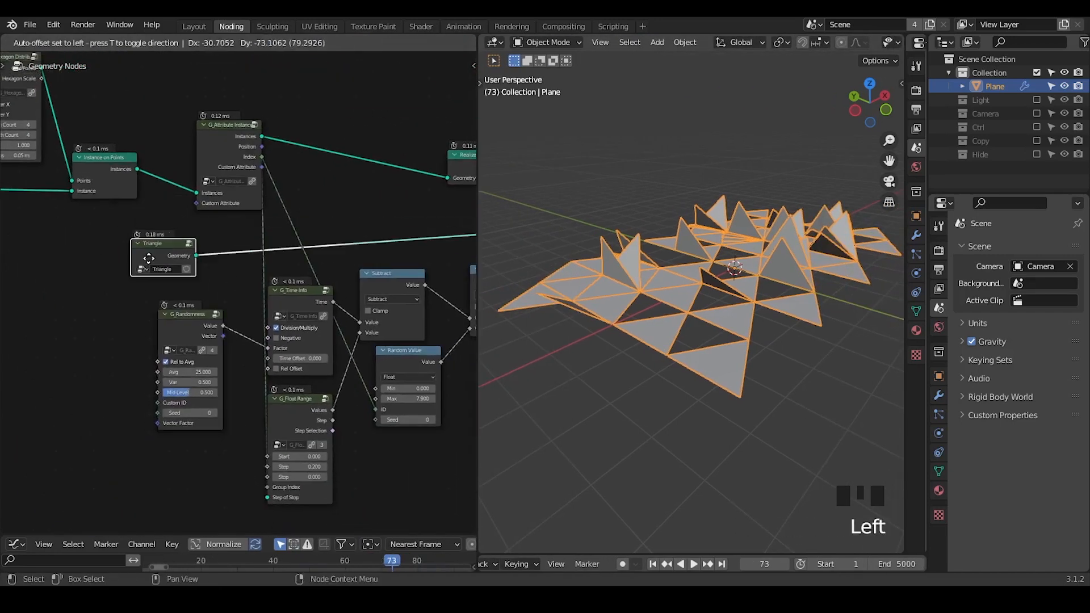
Play the animation from the first frame and stop it at frame 319.
click(654, 564)
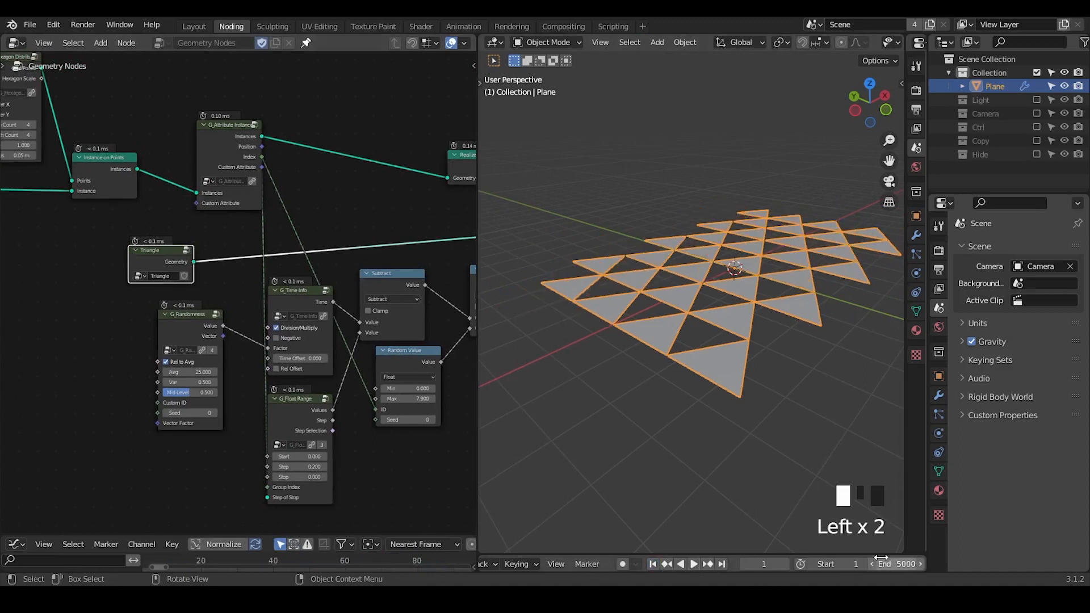
click(693, 562)
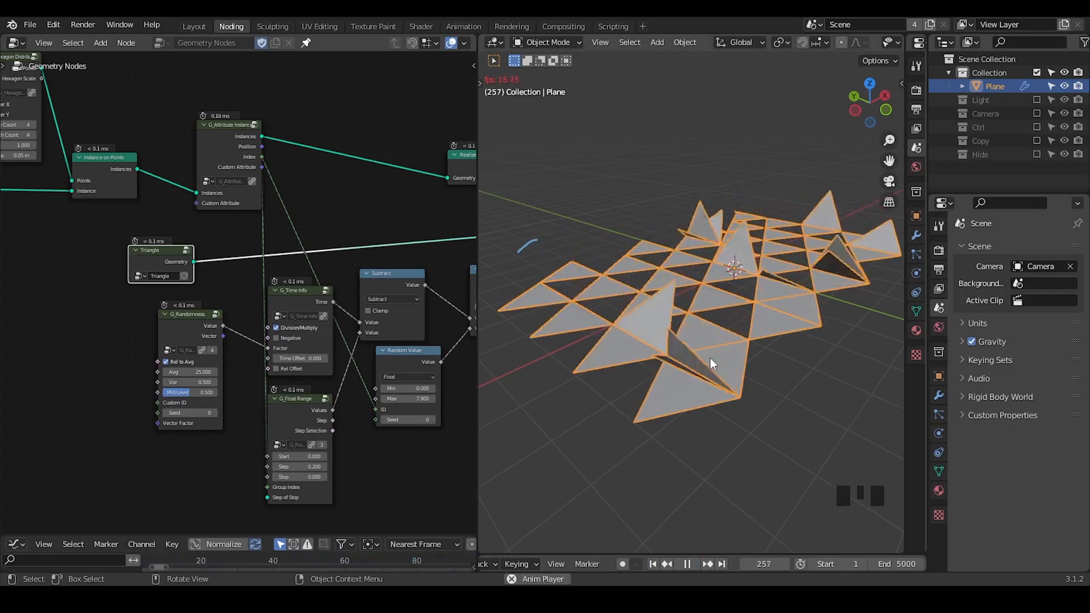
click(686, 564)
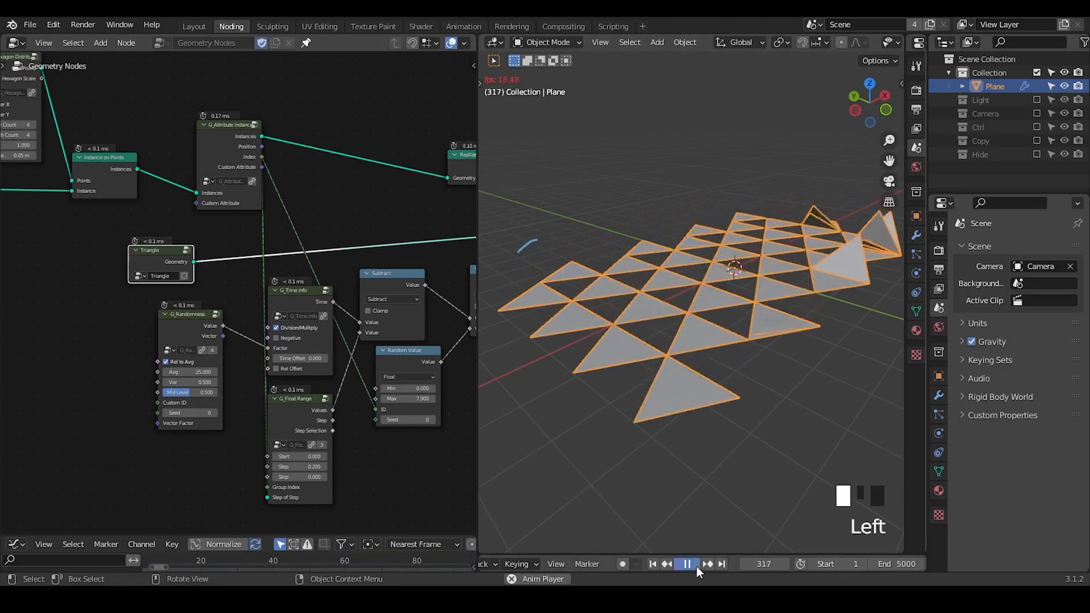
Link the G_Attribute Instance node's Index output to G_Randomness's Custom ID and replay the animation from the first frame.
middle_drag(233, 234, 242, 214)
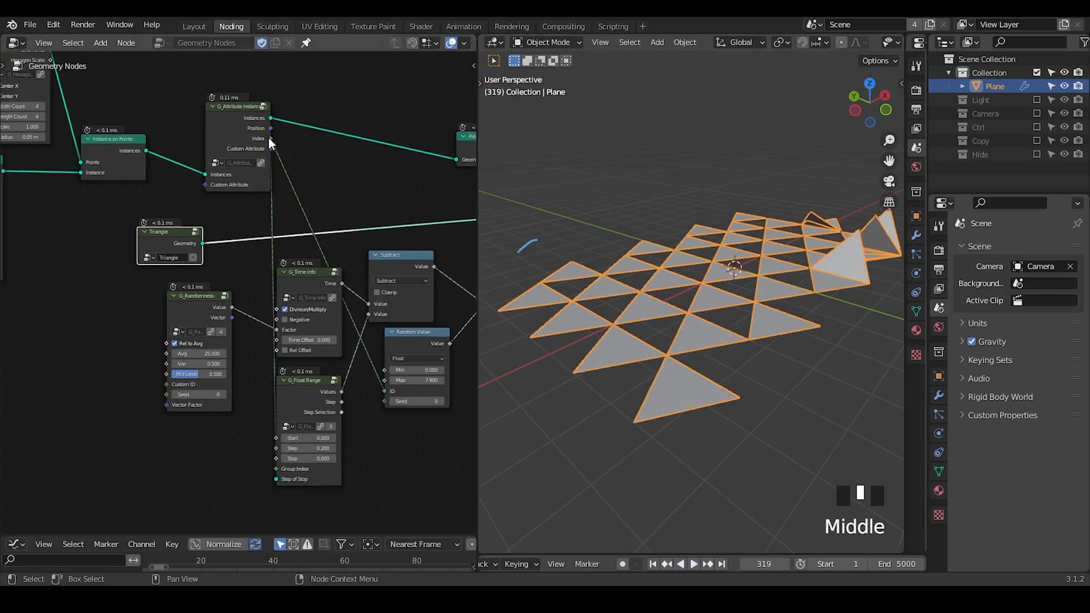
drag(269, 139, 166, 384)
click(653, 564)
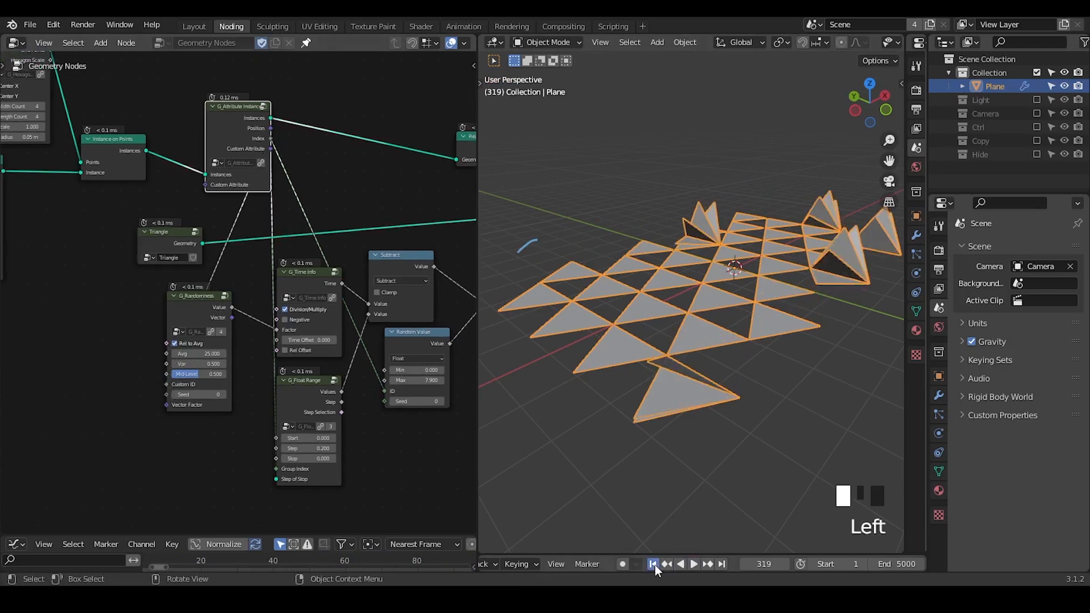
click(696, 564)
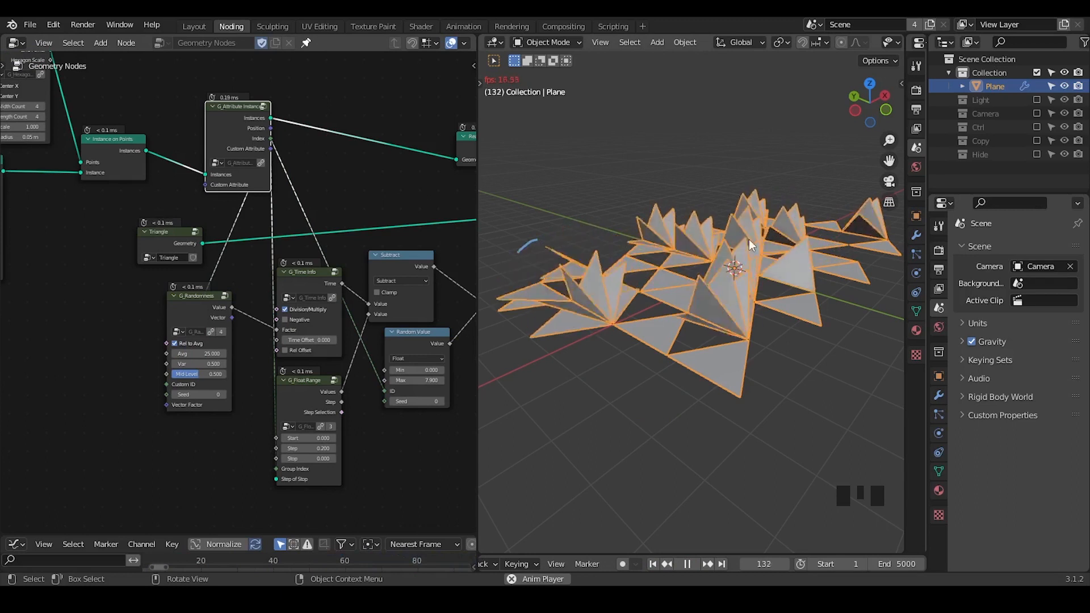
Erase the annotation stroke beside the grid's leftmost corner and stop the playback at frame 298.
key(d)
right_drag(624, 234, 527, 246)
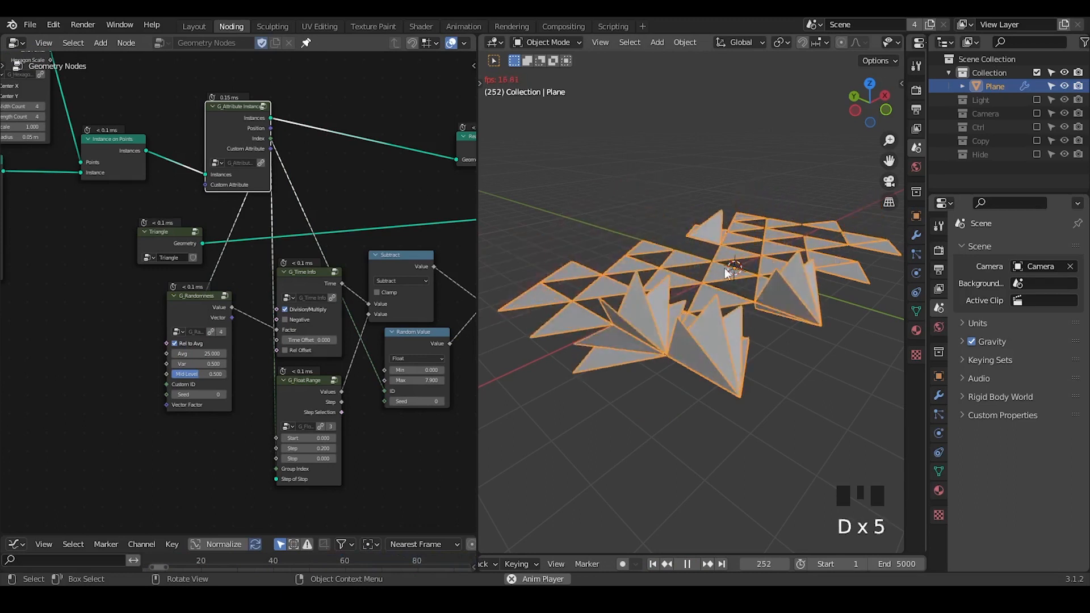
click(691, 565)
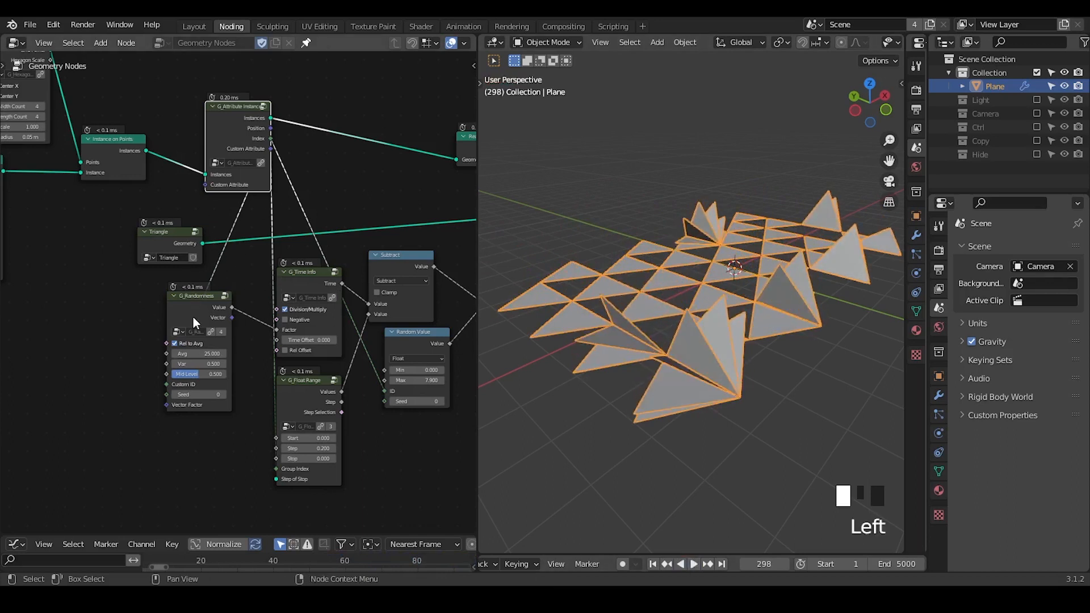
Move G_Randomness and all nodes after it further away from the G_Attribute Instance and Triangle nodes.
drag(193, 317, 201, 335)
middle_drag(366, 345, 190, 363)
middle_drag(241, 342, 170, 332)
drag(411, 132, 80, 411)
shift+click(50, 294)
key(g)
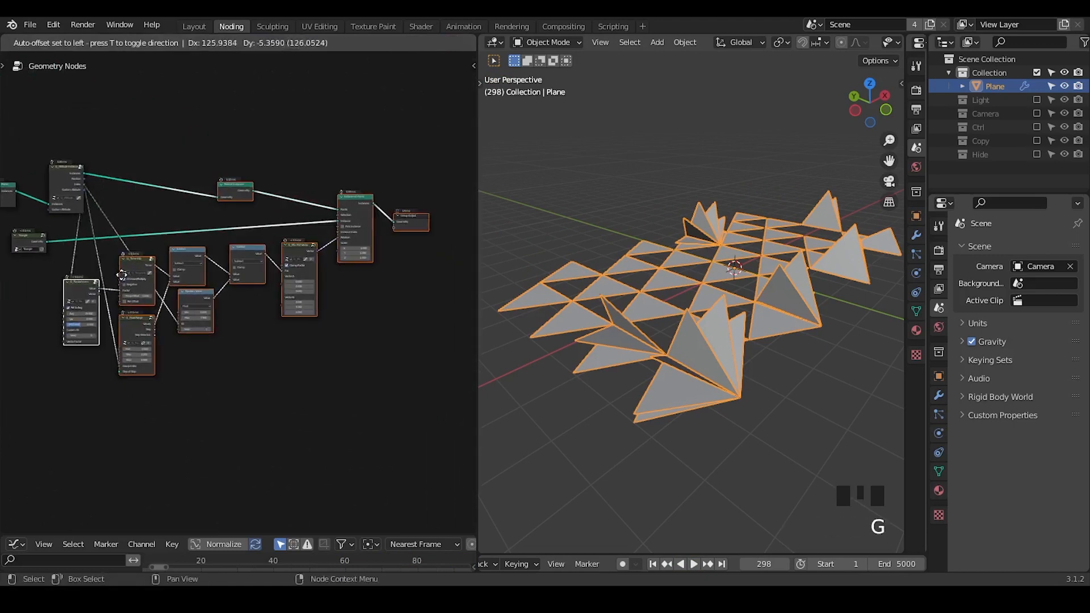
click(121, 275)
ctrl+middle_drag(122, 275, 334, 254)
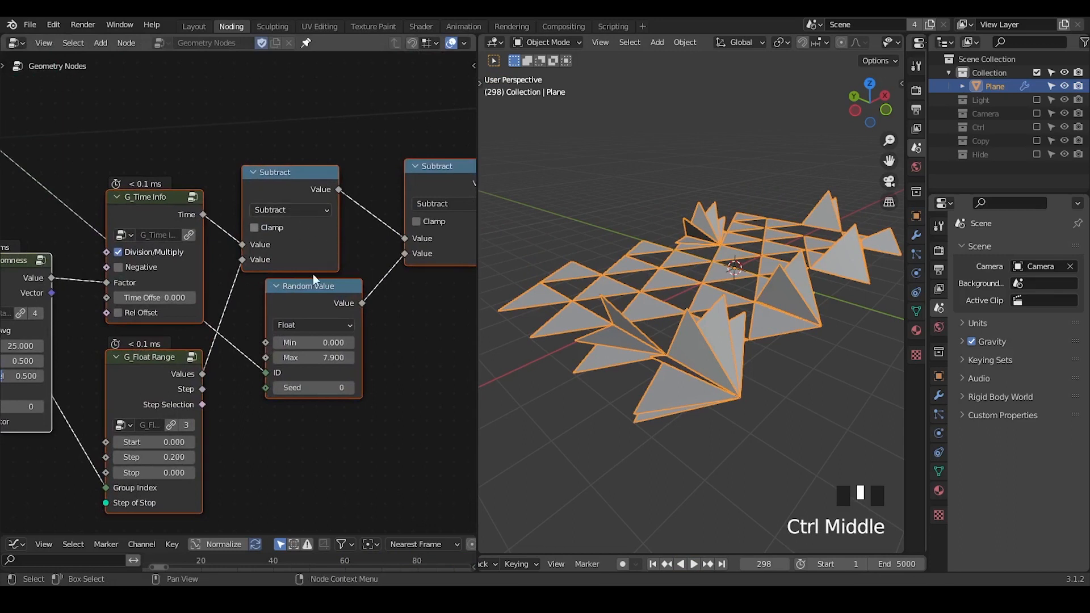
middle_drag(26, 264, 172, 260)
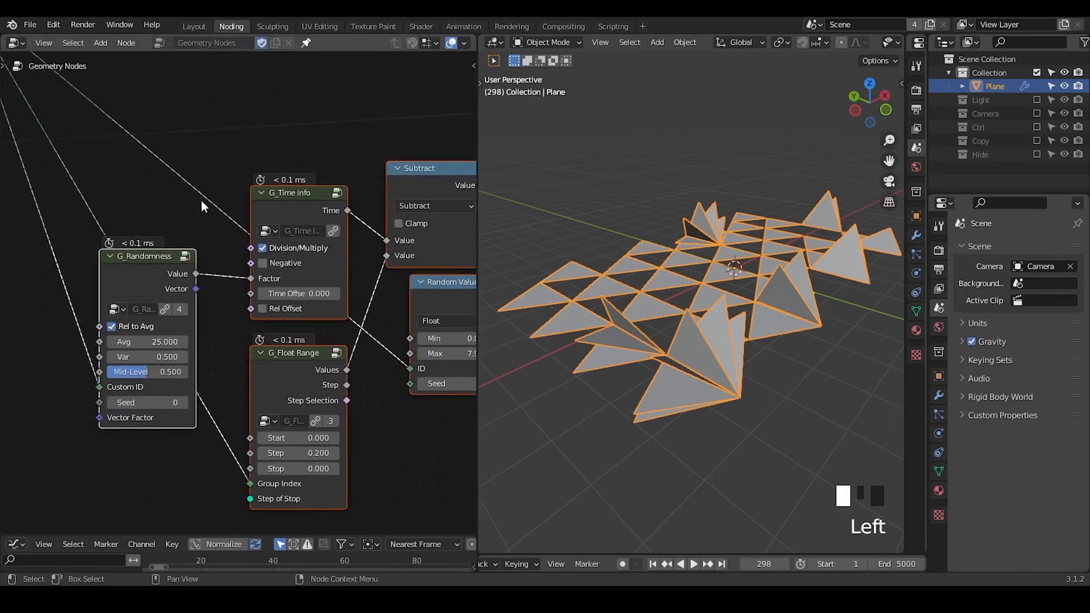
click(172, 260)
key(shift+d)
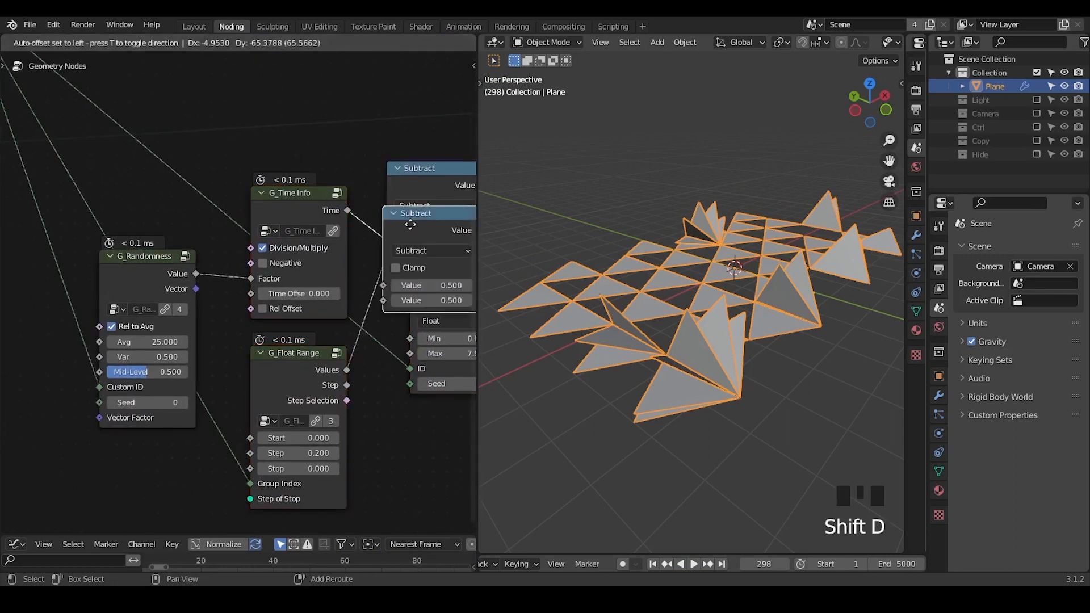
click(367, 67)
click(377, 104)
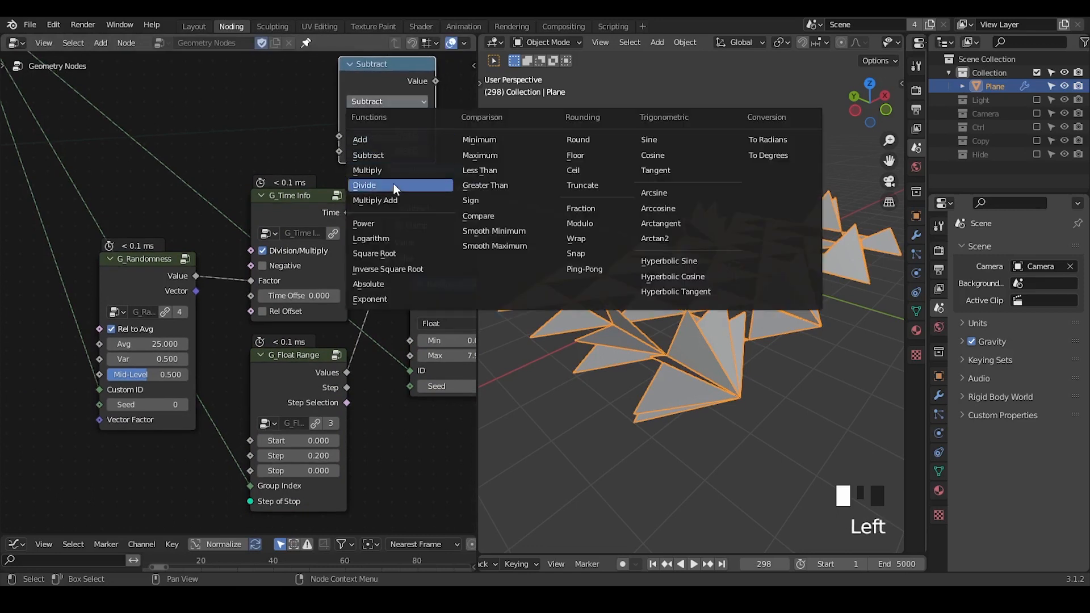
click(363, 93)
key(x)
ctrl+middle_drag(359, 114, 268, 274)
middle_drag(297, 212, 261, 197)
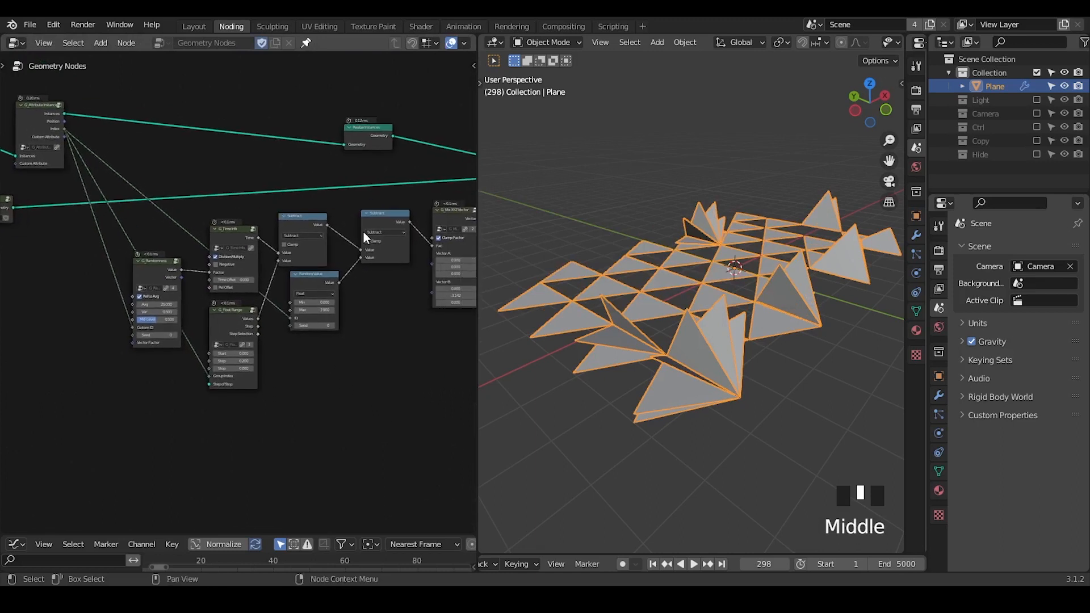
middle_drag(358, 219, 336, 213)
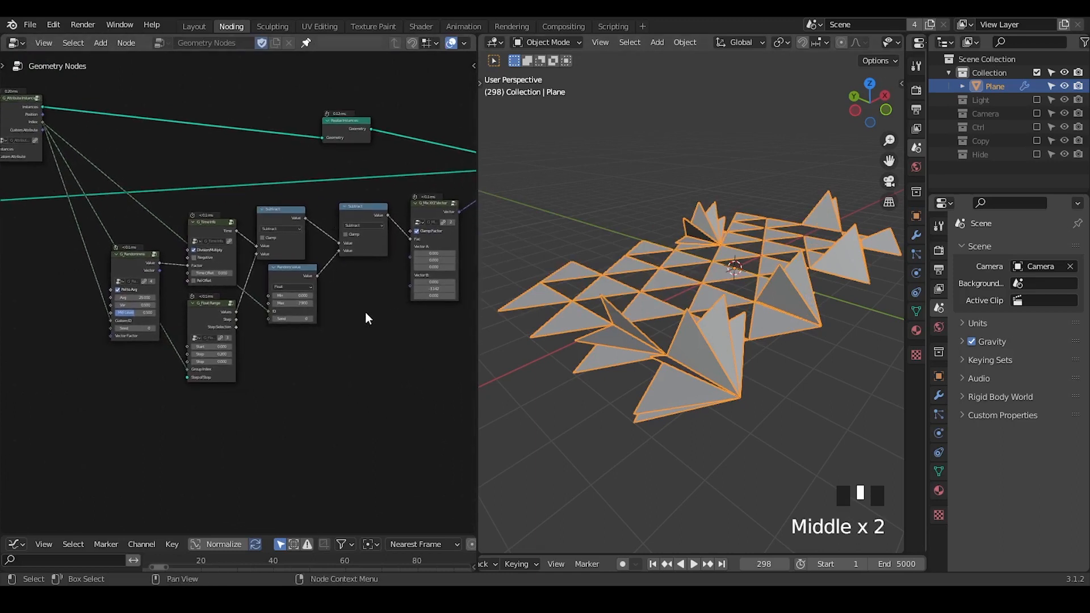
Mark an X annotation in an empty triangular gap near the middle of the grid.
mouse_move(663, 282)
middle_down()
mouse_move(680, 302)
mouse_move(684, 285)
middle_up()
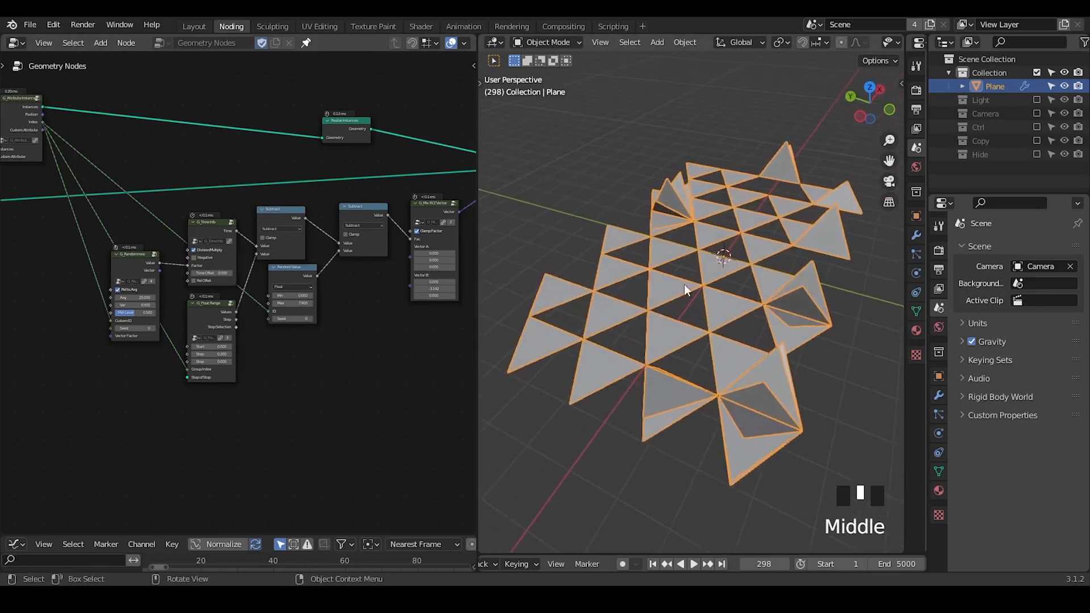
key(d)
click(685, 263)
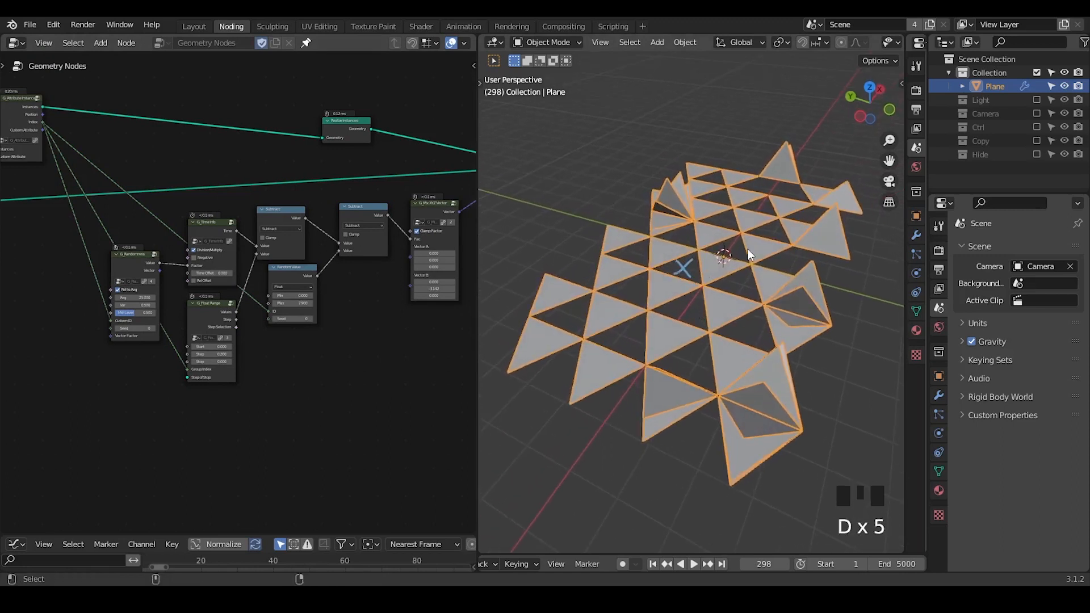
Move the Group Output node further away from Instance on Points and lower the G_Mix XYZ Vector node.
key(shift+ctrl+alt+q)
middle_drag(370, 294, 134, 349)
drag(344, 230, 443, 211)
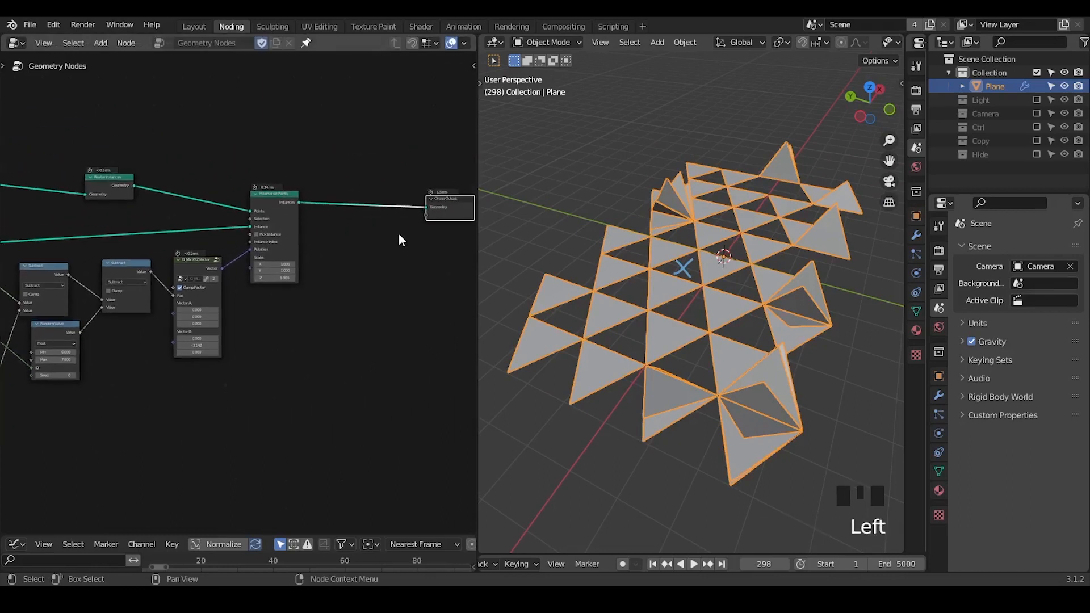
ctrl+middle_drag(374, 247, 339, 223)
drag(172, 260, 170, 275)
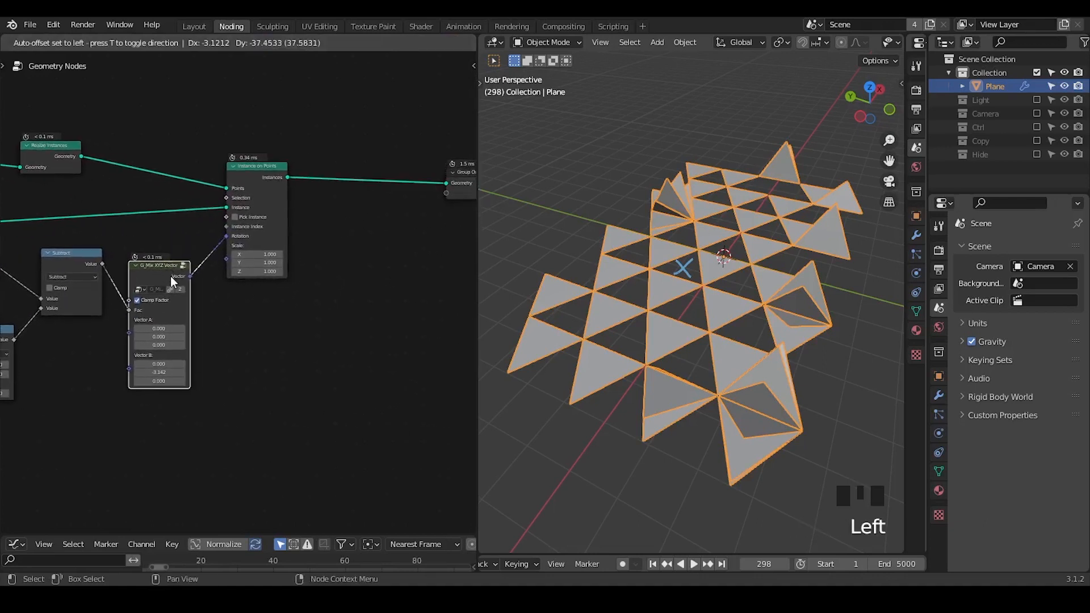
Insert a G_Solidify node on the link into the Instance input of Instance on Points.
key(ctrl+a)
text(soli)
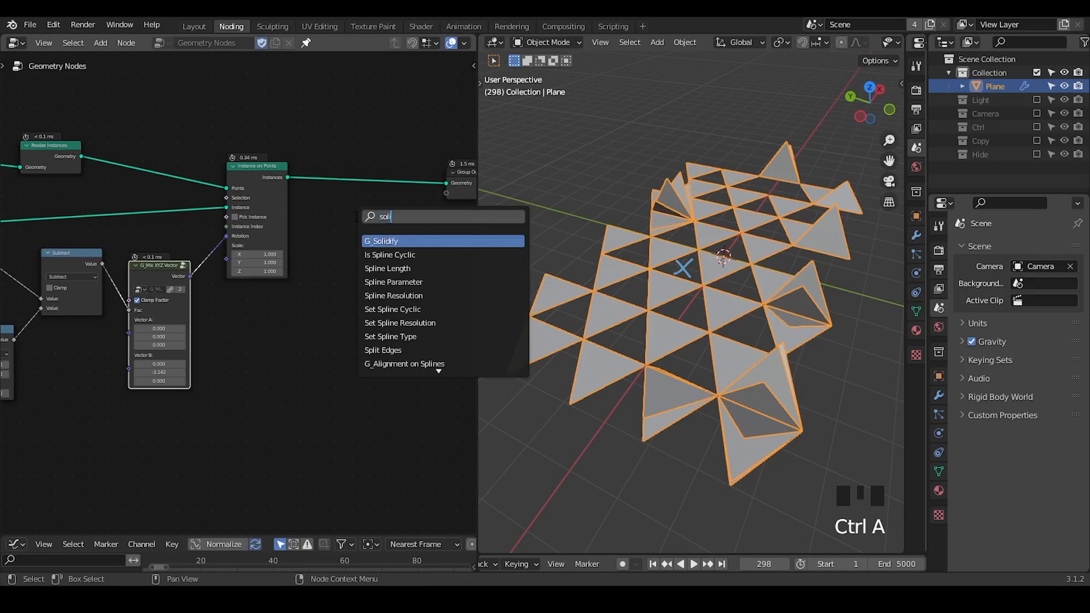
key(Return)
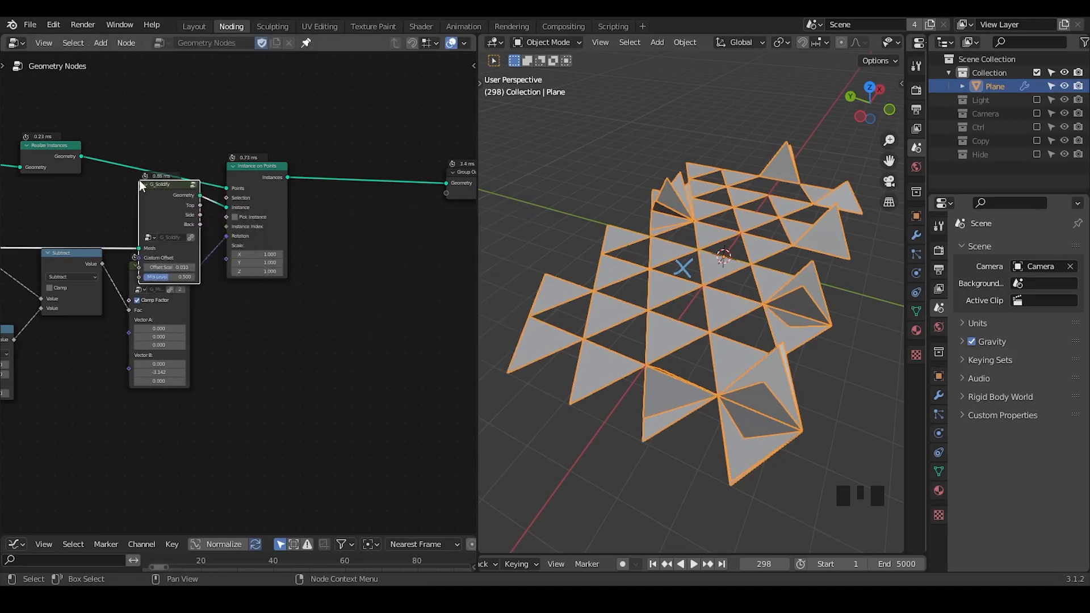
click(138, 179)
Insert a Set Material node between Instance on Points and Group Output.
key(ctrl+a)
text(set ma)
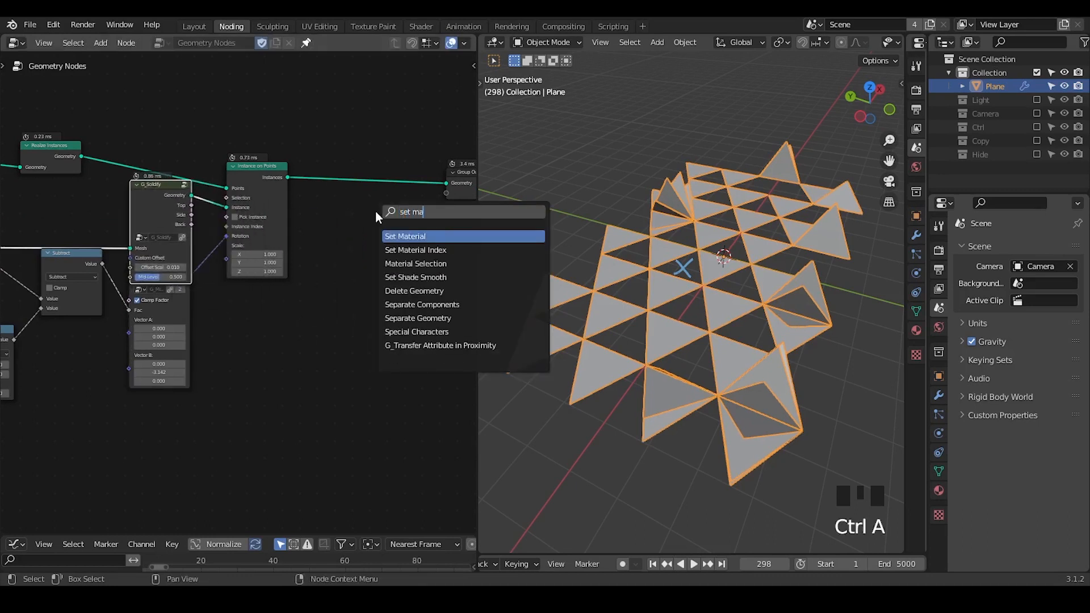
key(Return)
click(387, 163)
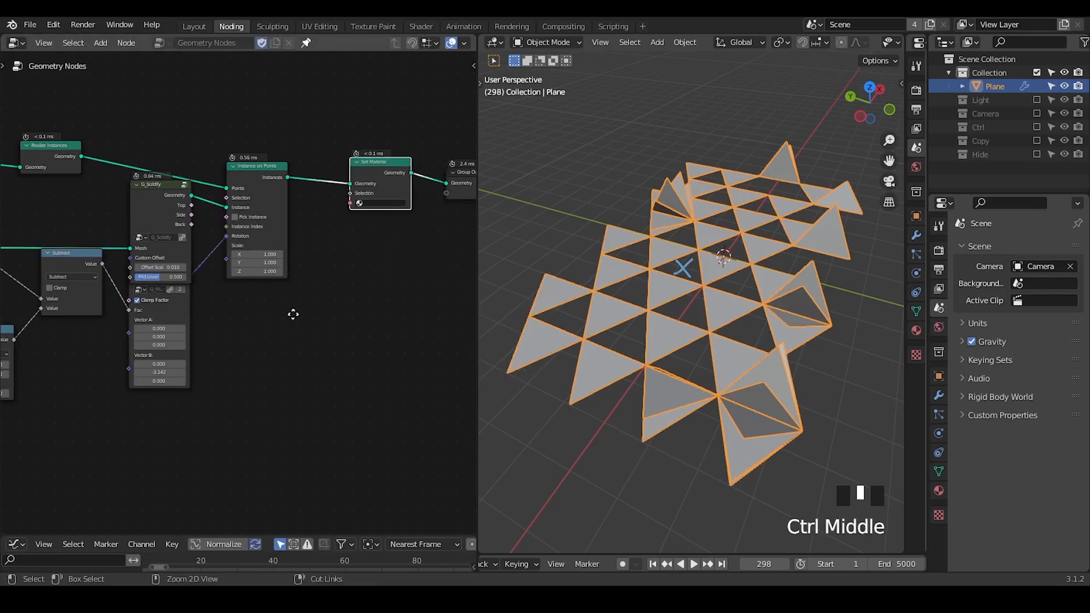
Move the G_Mix XYZ Vector node down so it sits clear below G_Solidify.
ctrl+middle_drag(292, 312, 105, 288)
click(128, 305)
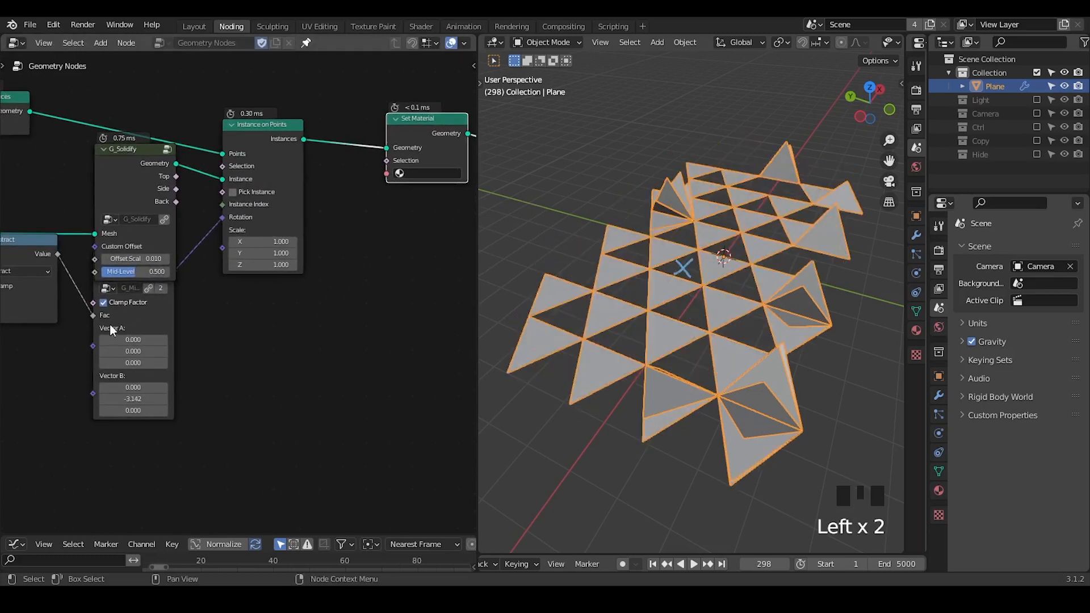
click(103, 321)
key(g)
click(106, 388)
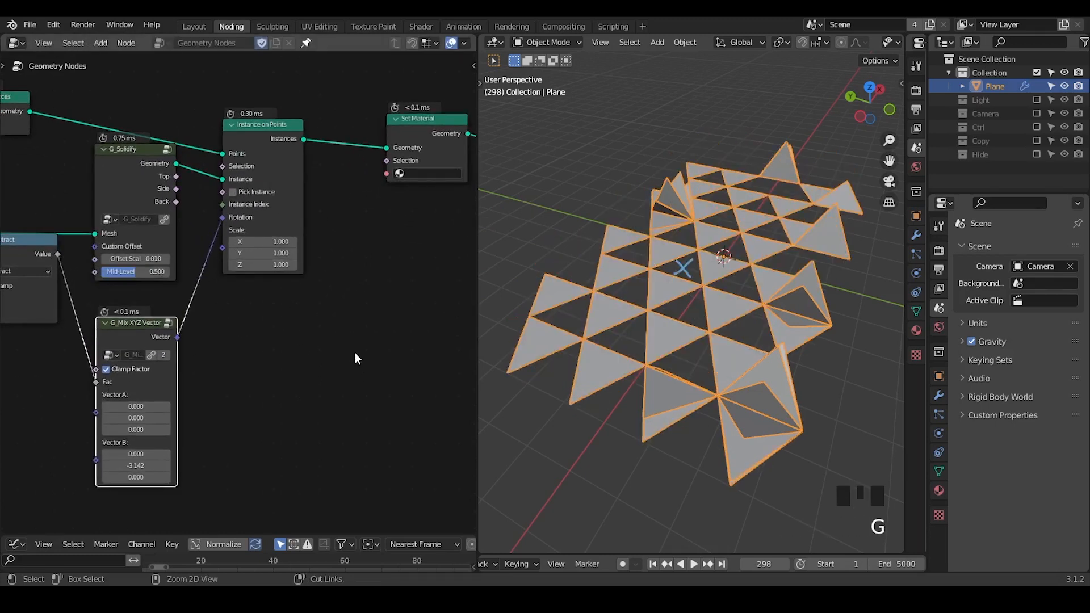
key(ctrl+a)
text(extrru)
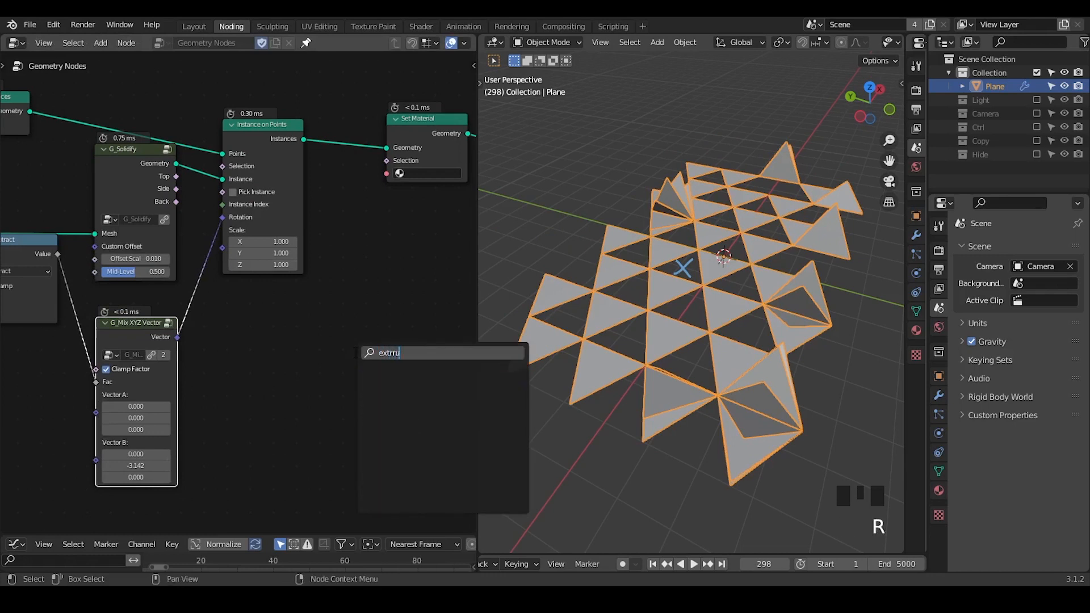
key(BackSpace)
key(BackSpace)
key(BackSpace)
text(rude)
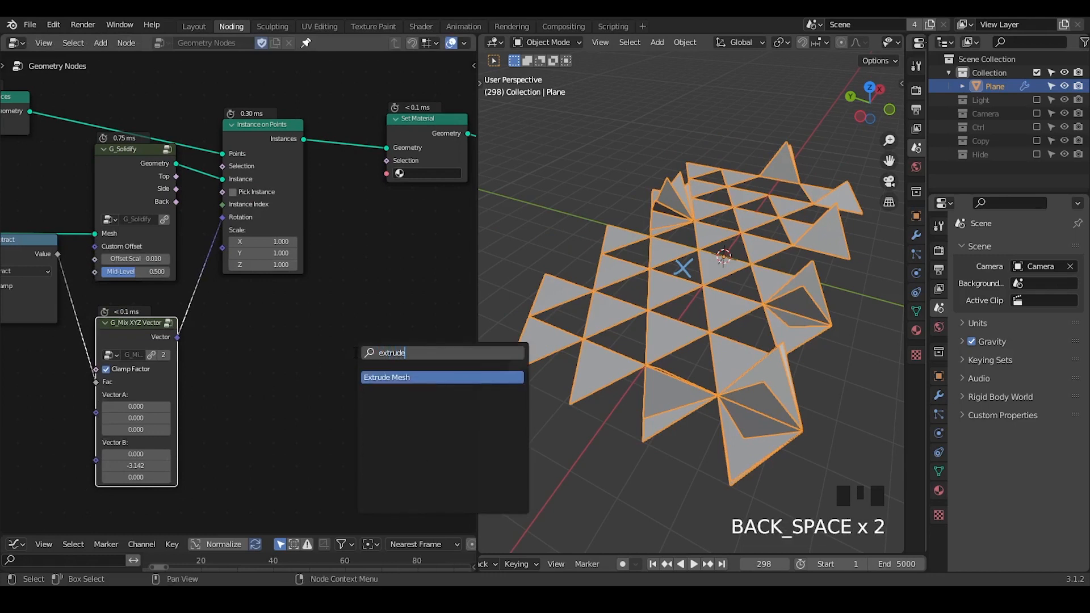
key(Return)
click(220, 328)
key(x)
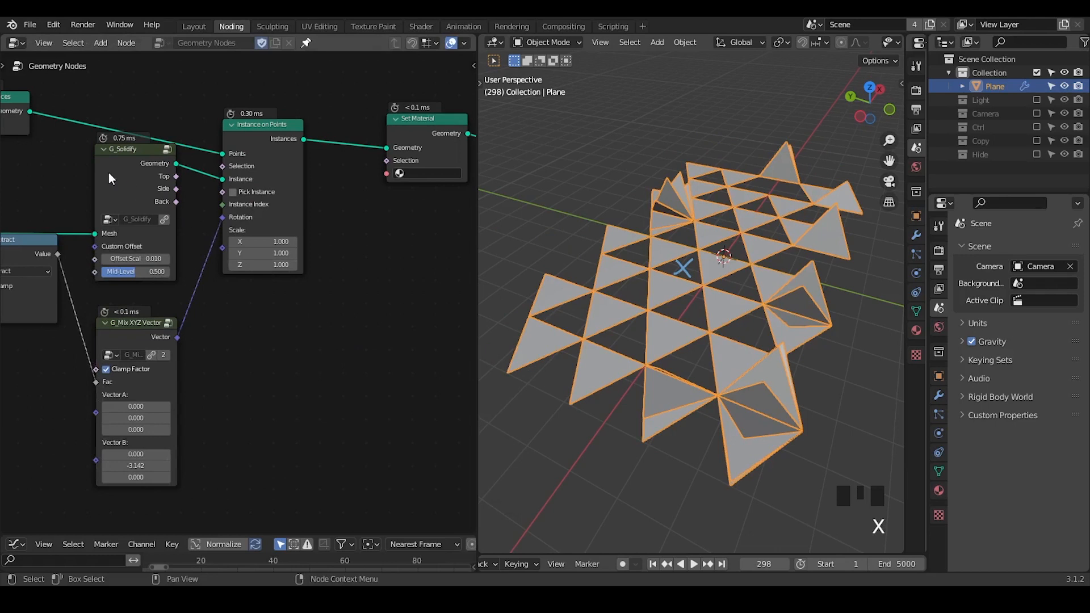
Set the Offset Scale of the G_Solidify node to 0.030.
ctrl+middle_drag(499, 301, 684, 332)
shift+drag(130, 260, 164, 259)
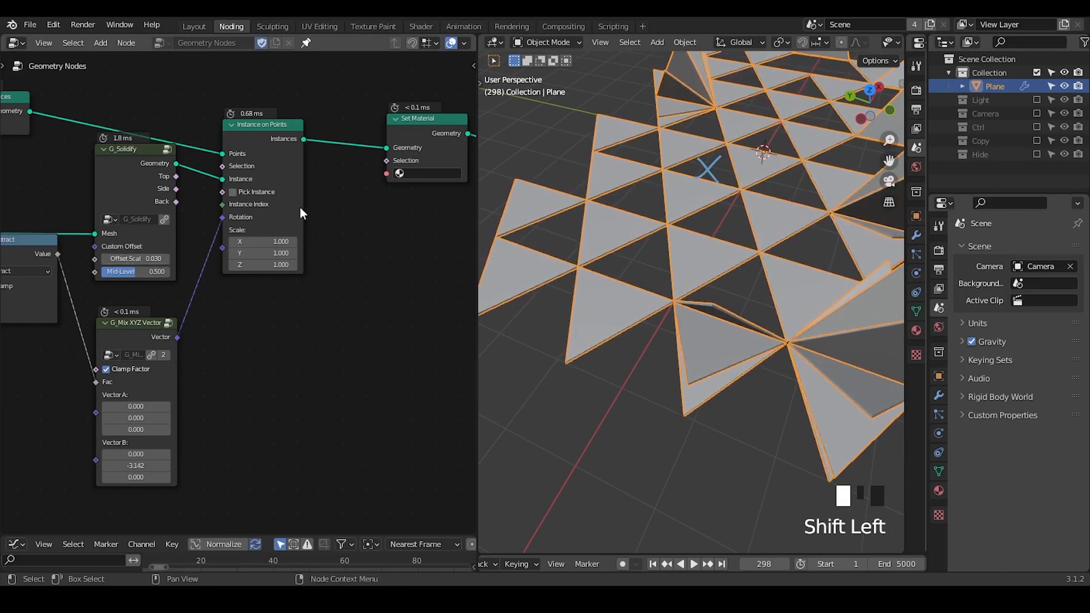
Create a new material for the Plane and assign it in the Set Material node.
middle_drag(164, 259, 74, 334)
click(937, 489)
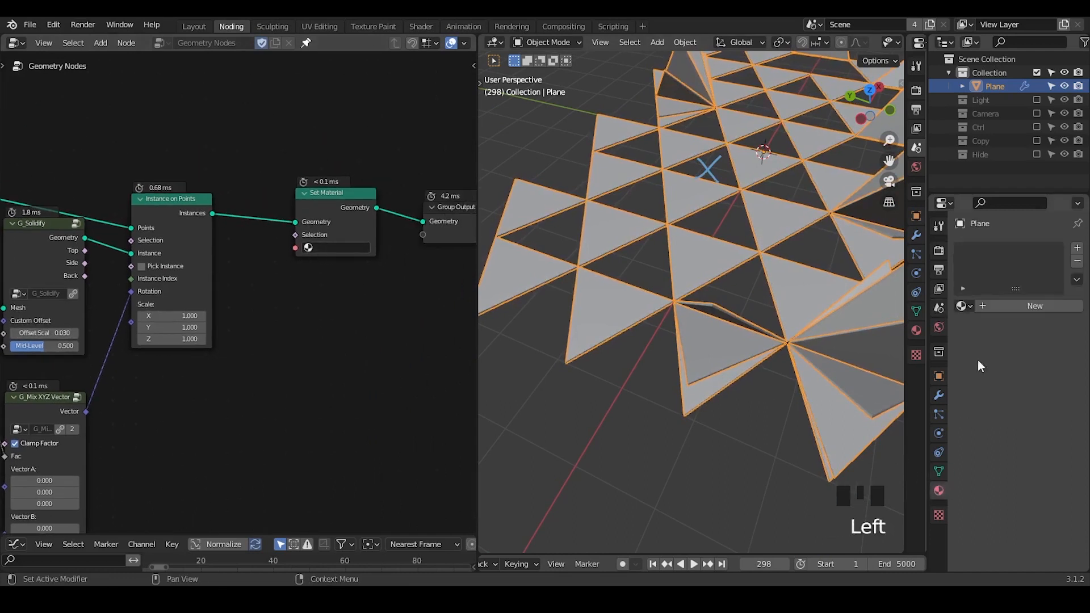
click(1010, 306)
drag(326, 248, 340, 268)
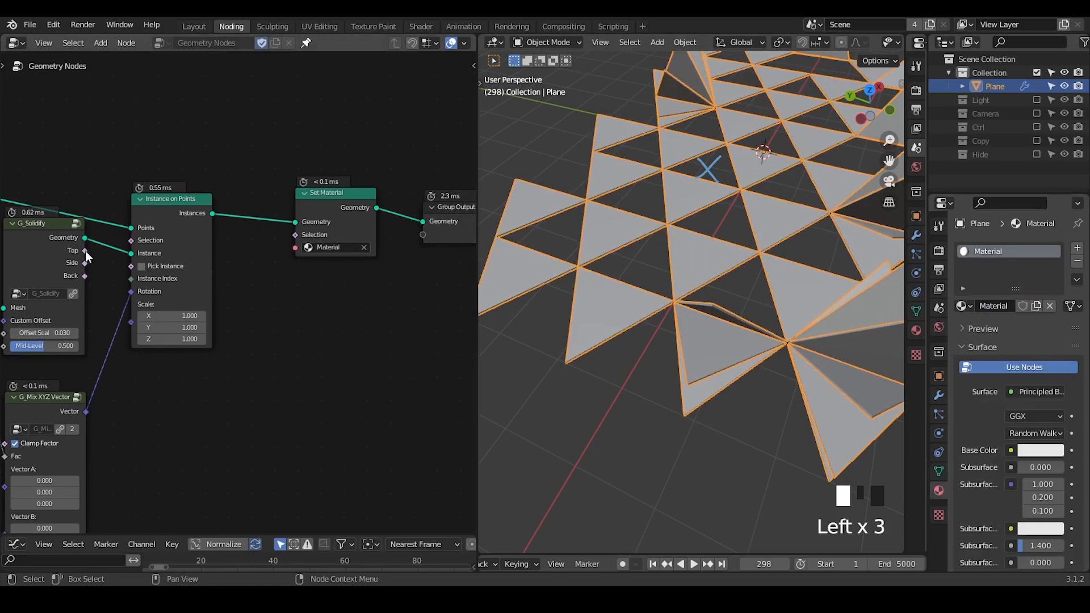
Link G_Solidify's Back output to a new Group Output socket and name its modifier output attribute B.
drag(86, 277, 423, 234)
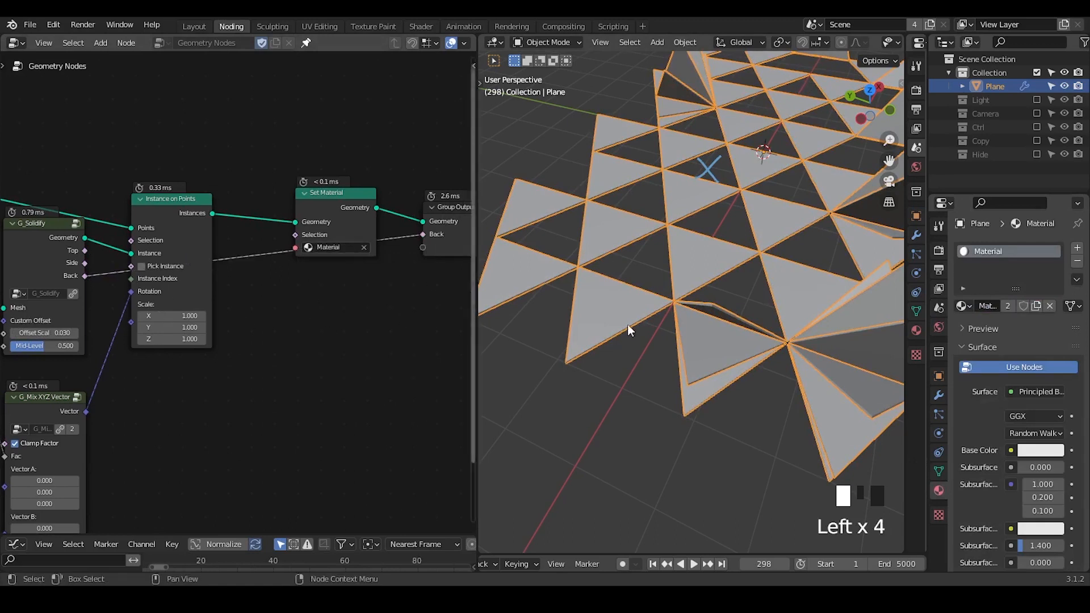
middle_drag(340, 262, 304, 248)
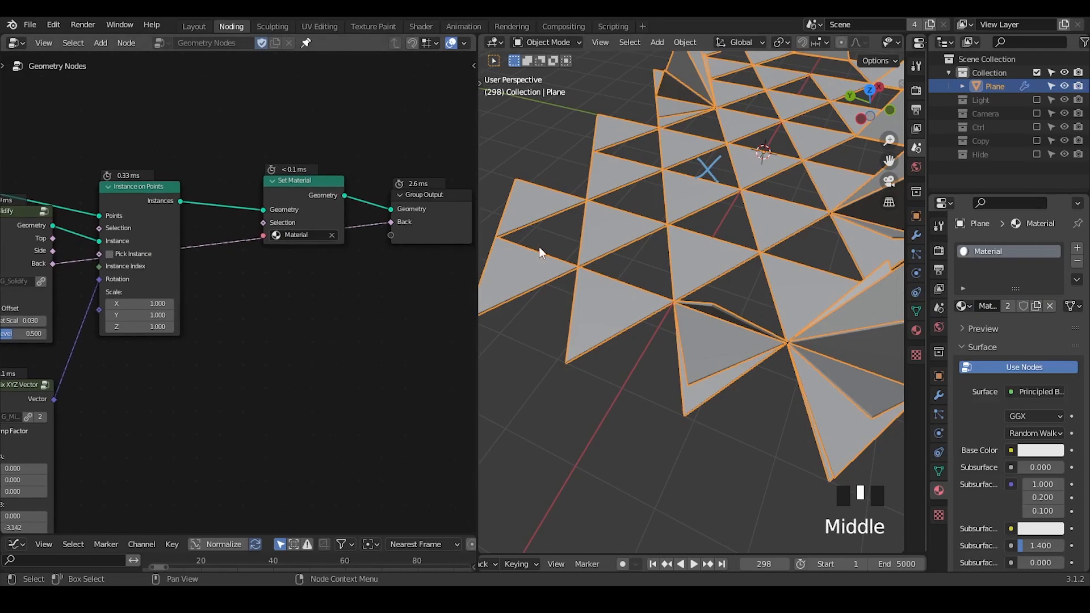
click(938, 396)
click(1005, 312)
click(1038, 332)
text(B)
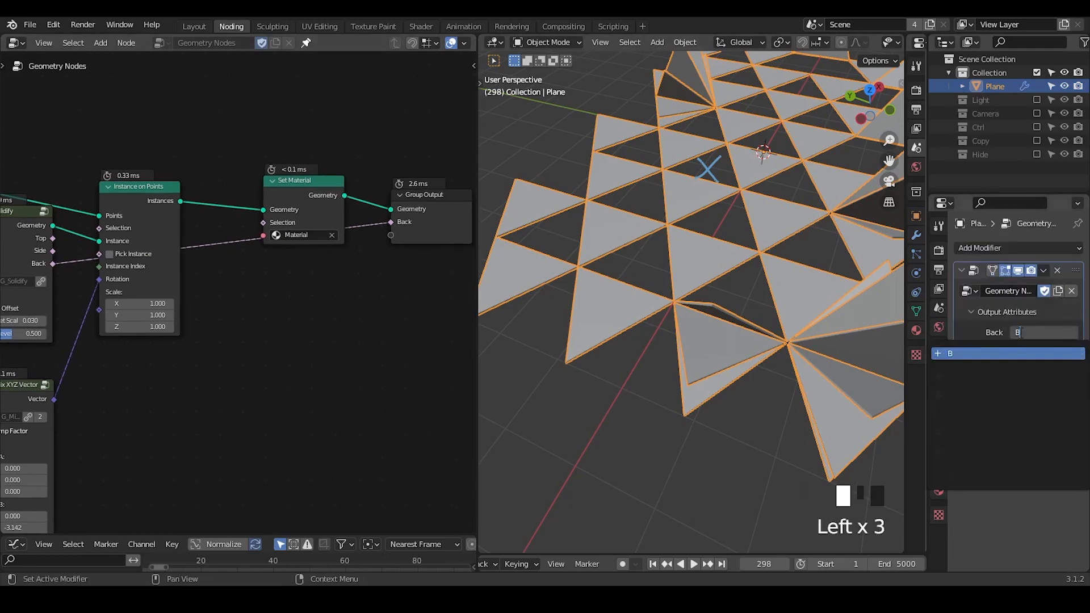
key(Return)
Insert a Realize Instances node between Instance on Points and Set Material.
key(ctrl+a)
text(real)
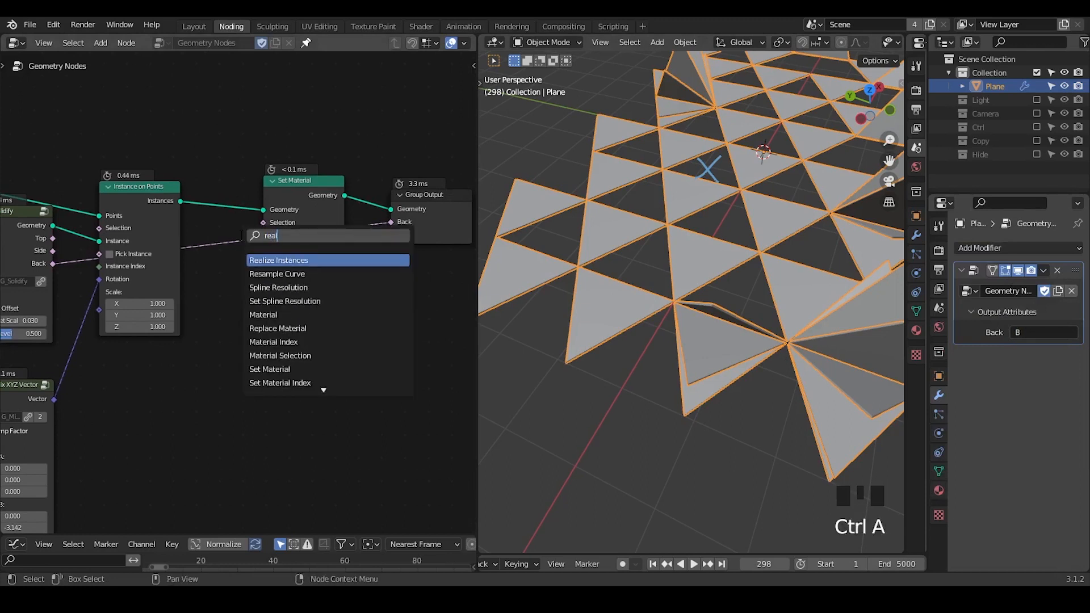
key(Return)
click(175, 216)
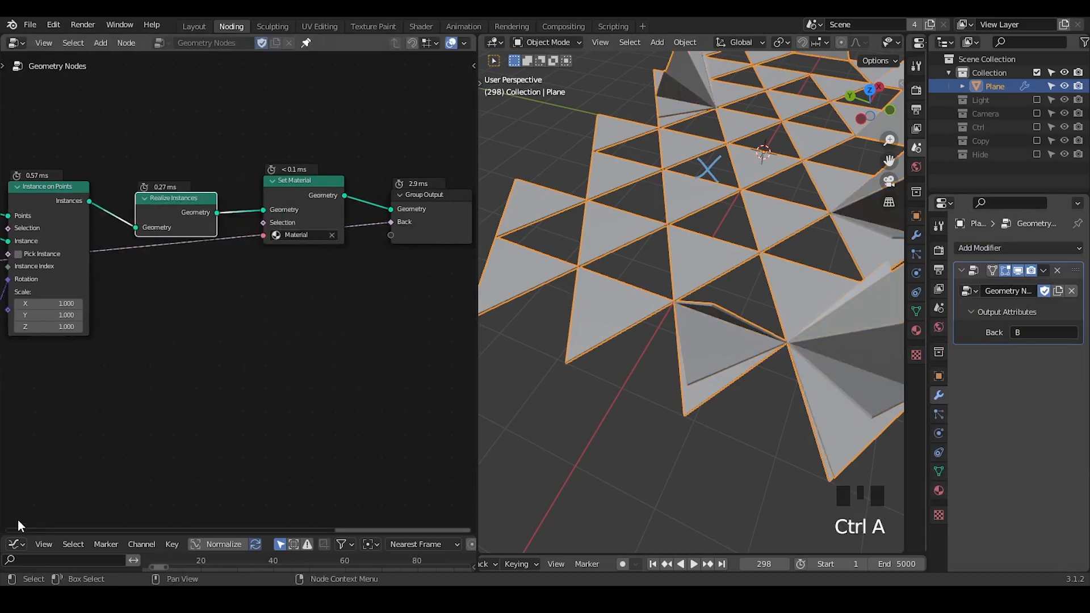
Split the geometry node editor horizontally and switch the lower area to the Shader Editor.
drag(5, 531, 23, 280)
click(17, 290)
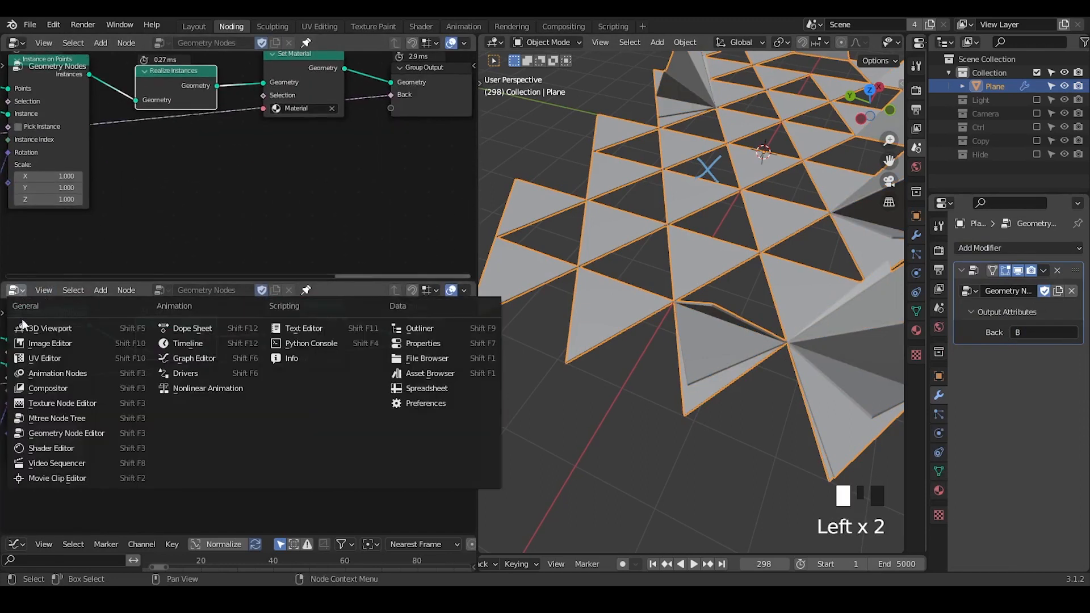
click(72, 447)
key(q)
click(290, 352)
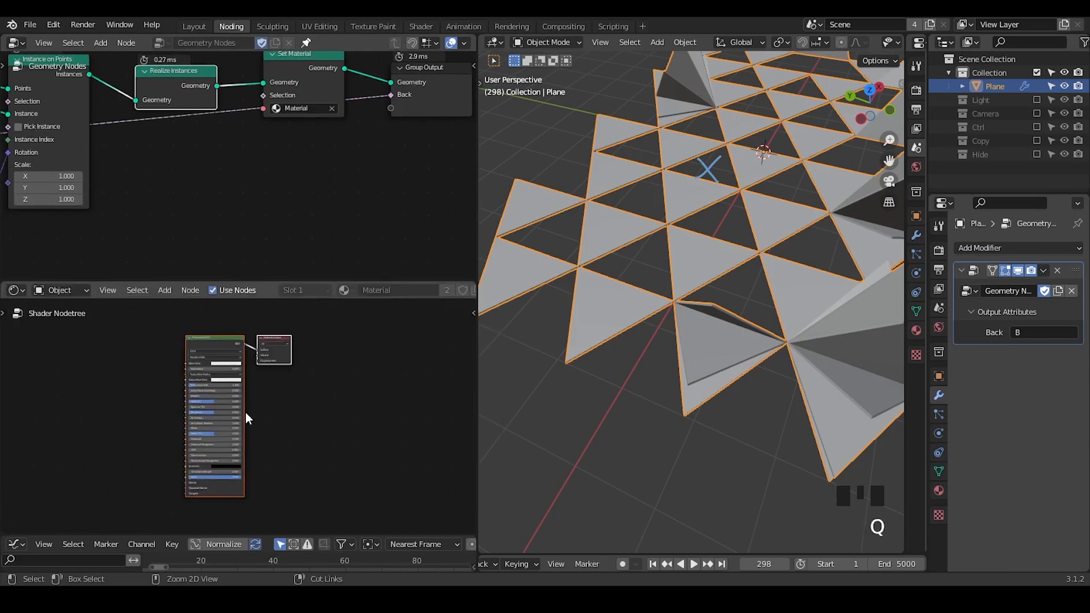
Add an Attribute node in front of the Principled BSDF and set its name to B.
ctrl+middle_drag(246, 413, 236, 343)
middle_drag(145, 366, 214, 436)
ctrl+middle_drag(201, 412, 153, 351)
key(ctrl+a)
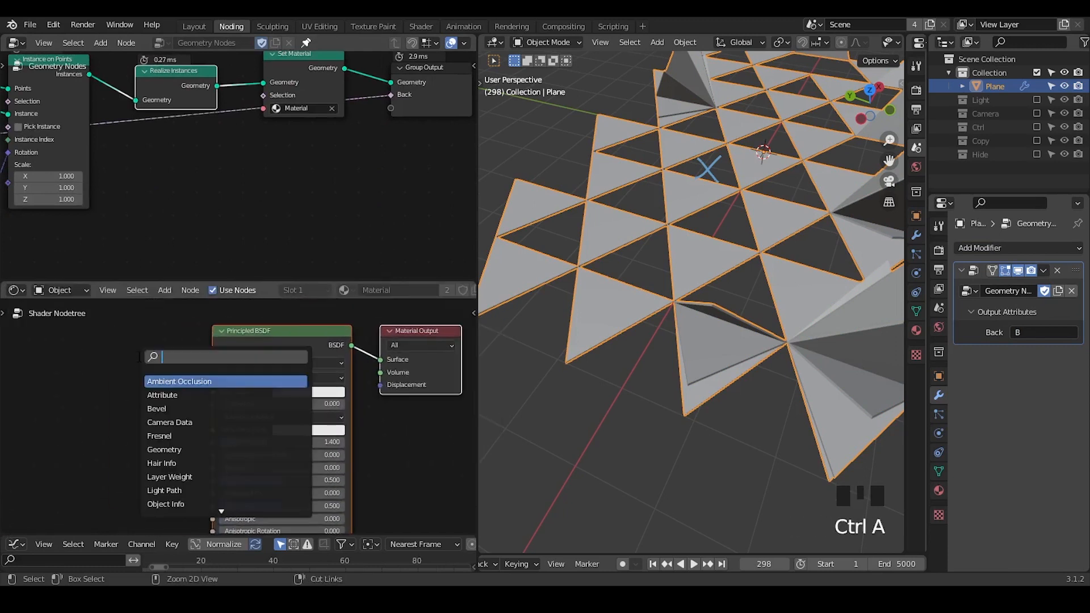
text(att)
key(Return)
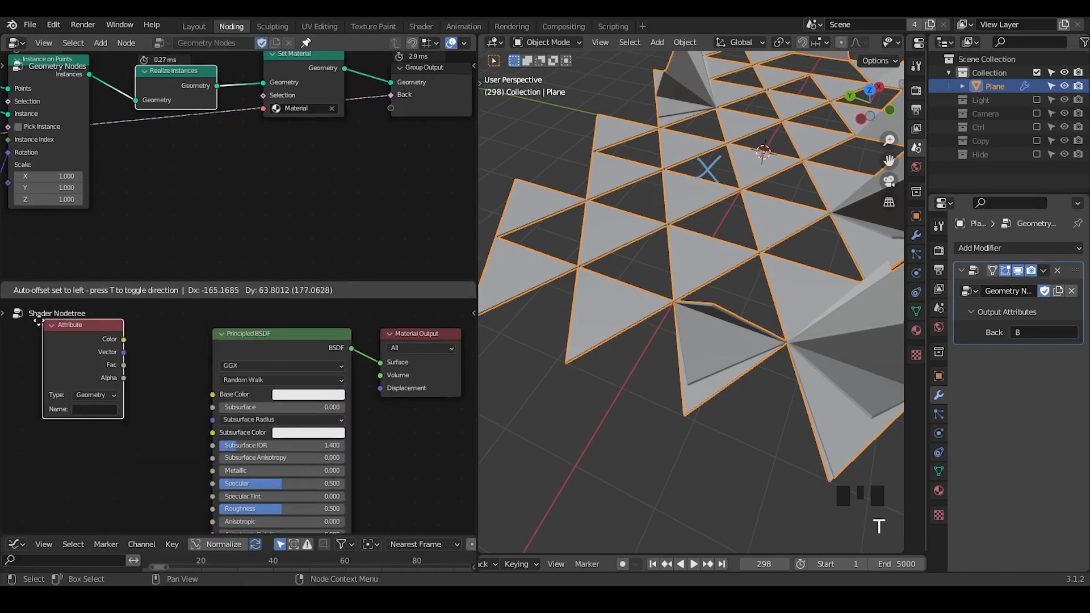
click(32, 324)
click(79, 411)
text(B)
key(Return)
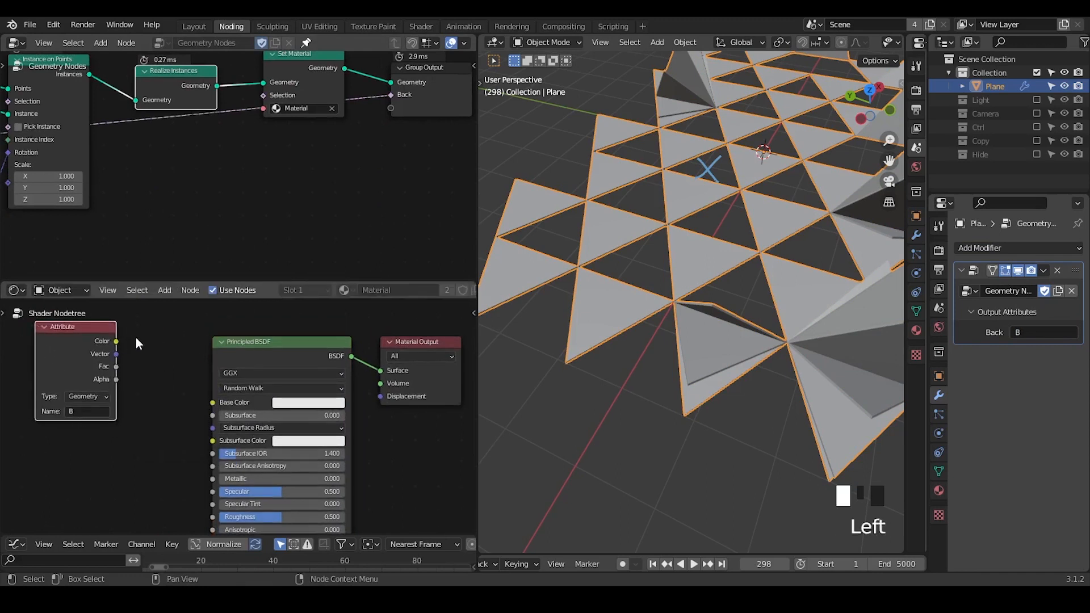
Add a Mix node with its Fac driven by the Attribute node's Color output.
drag(117, 343, 162, 348)
text(mix)
key(Return)
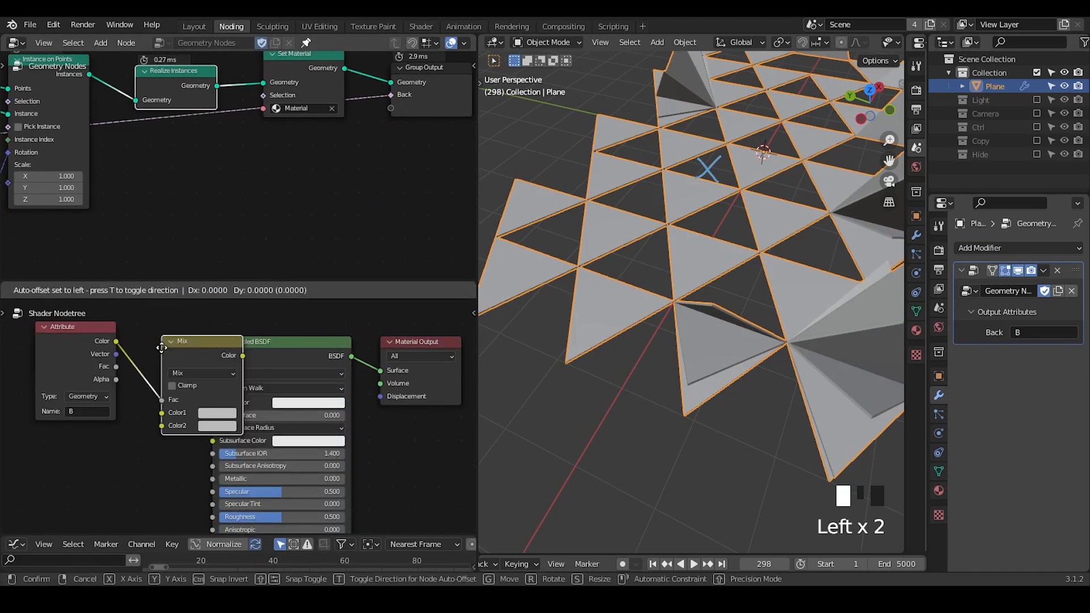
click(121, 361)
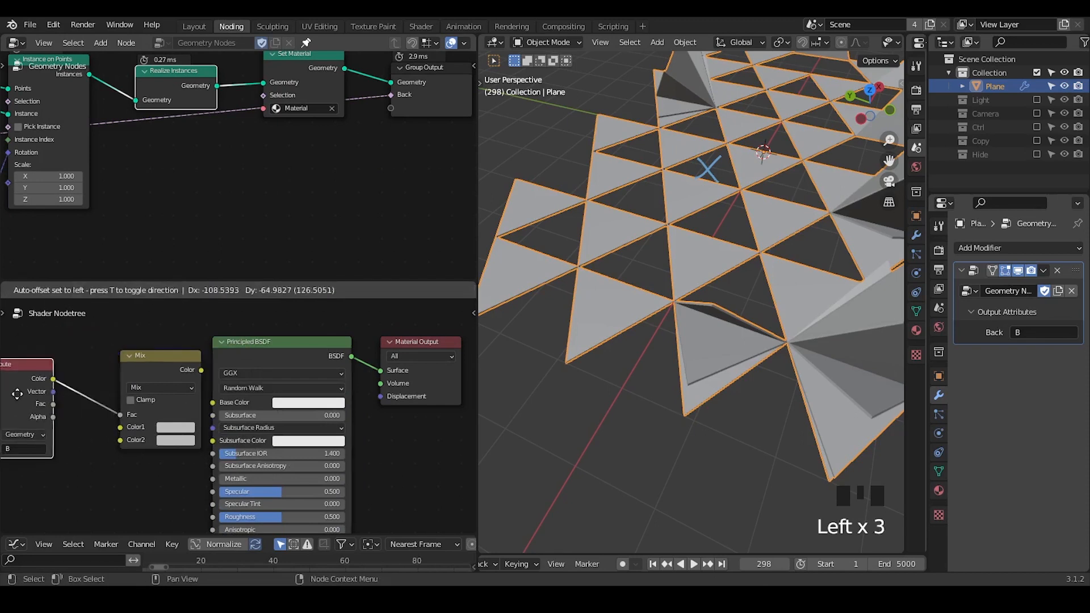
Set the Mix node's Color2 to orange-red and link its Color output to the Principled BSDF's Base Color.
click(176, 441)
drag(210, 313, 196, 357)
drag(258, 297, 259, 273)
mouse_move(140, 369)
mouse_down()
mouse_move(114, 376)
mouse_move(216, 400)
mouse_up()
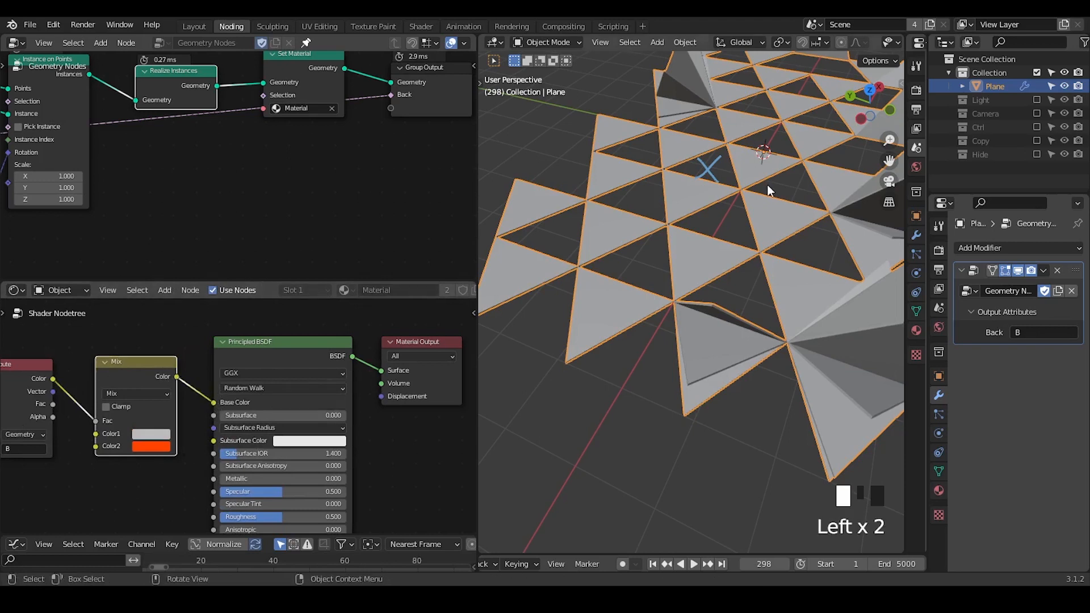
Switch the 3D viewport to Material Preview shading and view the whole coloured grid.
key(z)
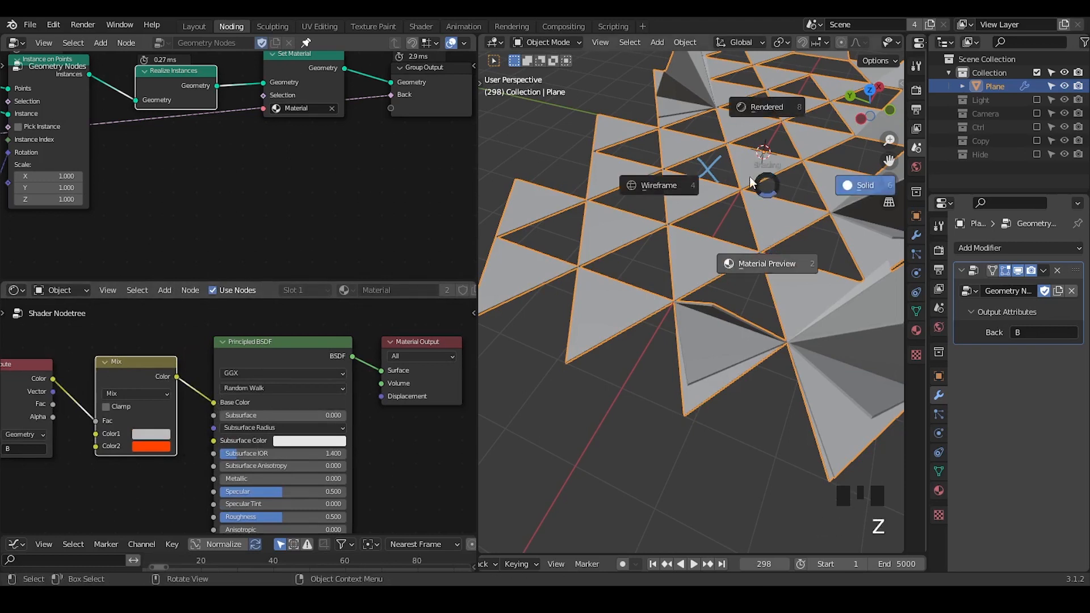
click(766, 263)
mouse_move(717, 200)
ctrl+middle_down()
mouse_move(721, 251)
mouse_move(708, 254)
mouse_move(727, 294)
mouse_move(726, 277)
ctrl+middle_up()
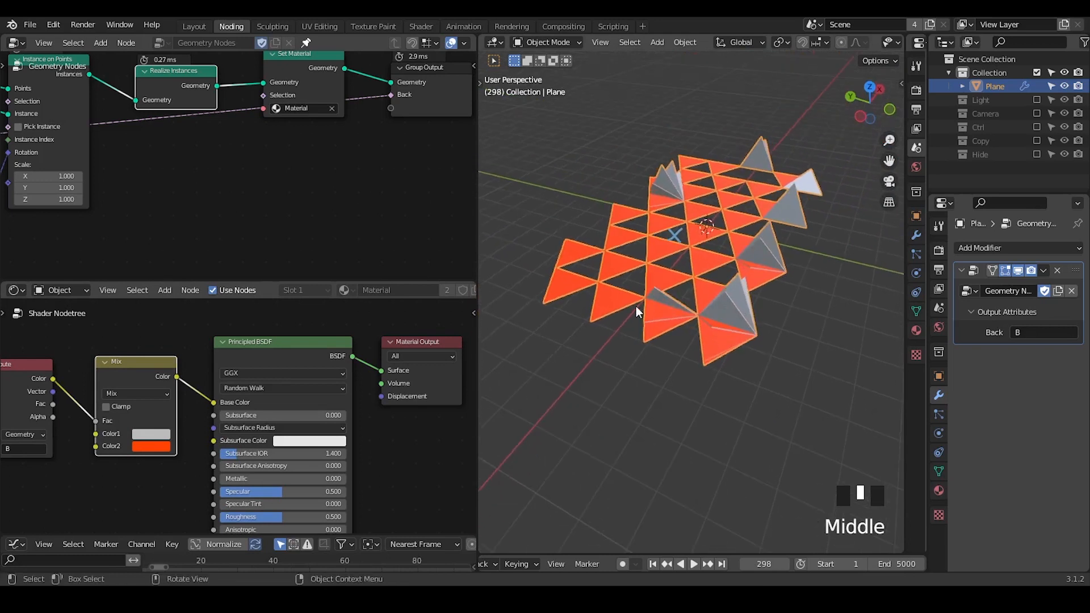
Mute and unmute the Realize Instances node to compare the triangle colours without it.
middle_drag(256, 158, 304, 205)
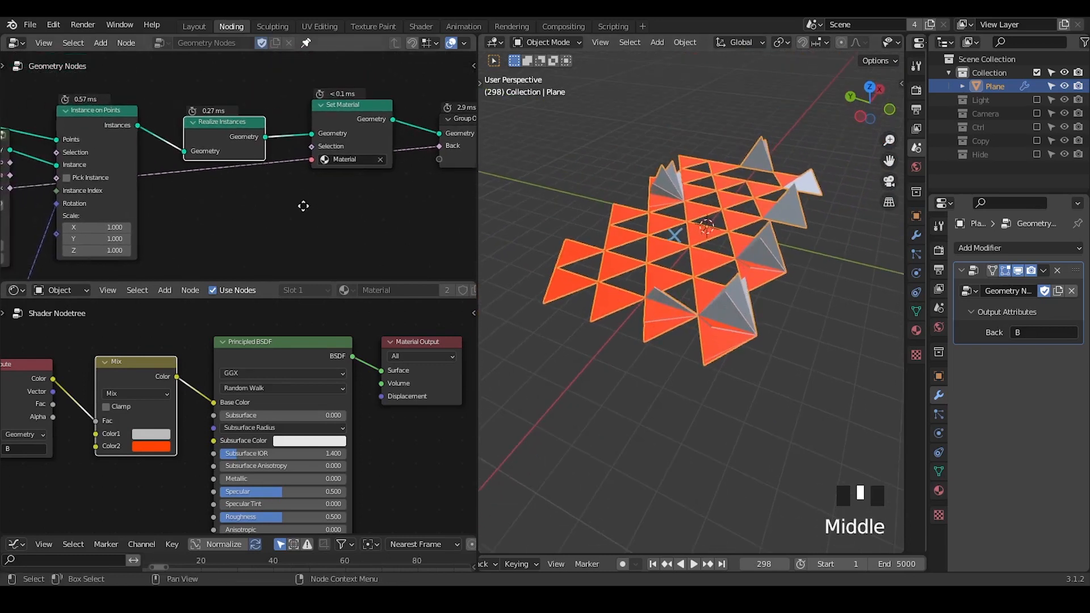
click(224, 135)
key(m)
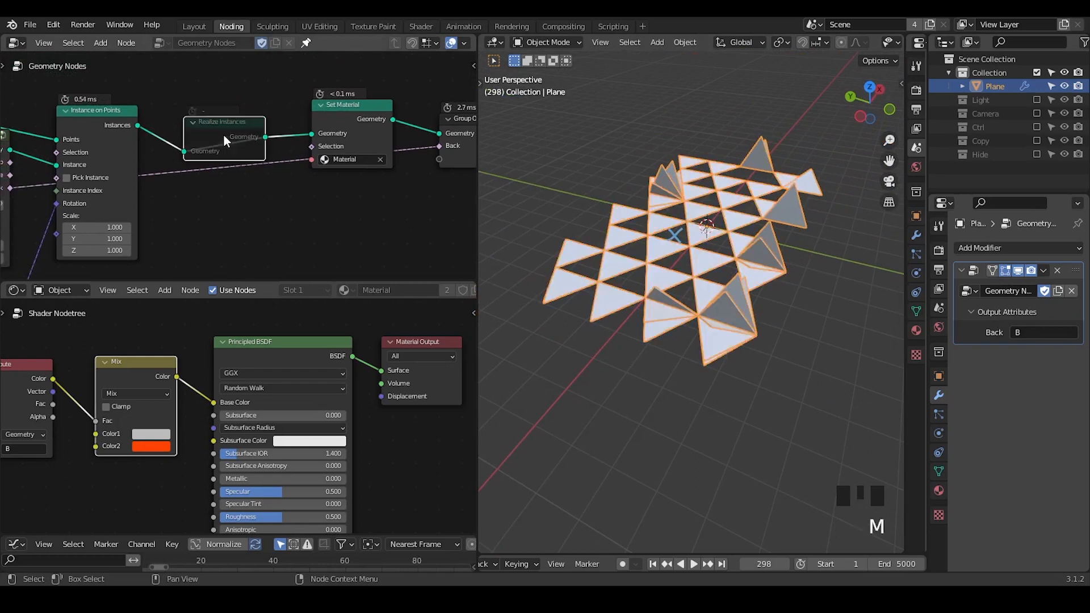
key(m)
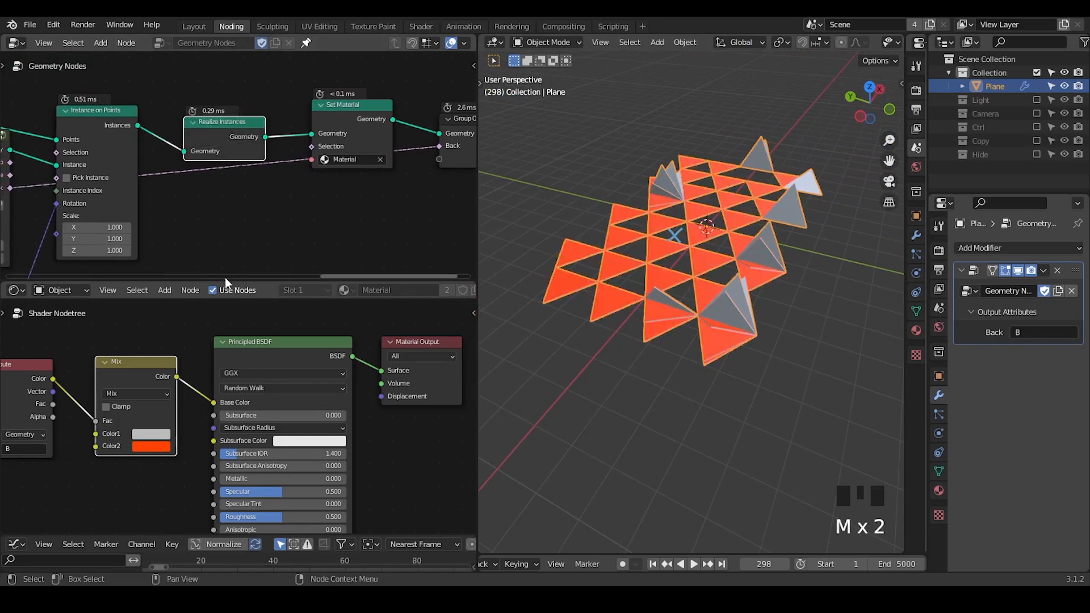
Enlarge the shader editor area and bring the Attribute and Mix nodes fully into view.
drag(230, 281, 229, 180)
middle_drag(166, 271, 326, 260)
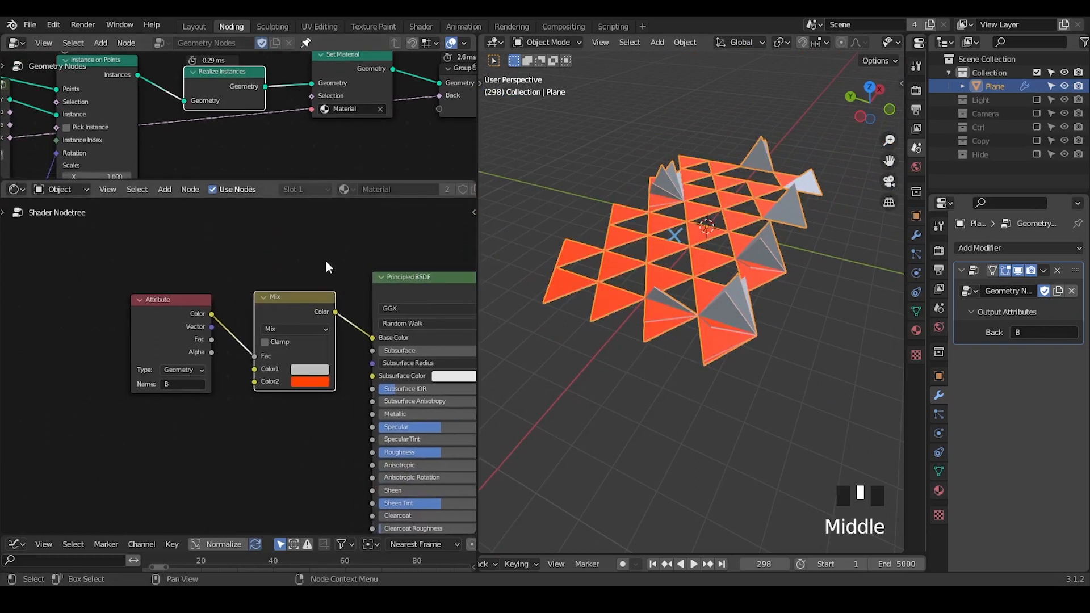
Add a Geometry node to the shader and link its Backfacing output to the Mix node's Fac input.
key(shift+a)
text(geometry)
key(Return)
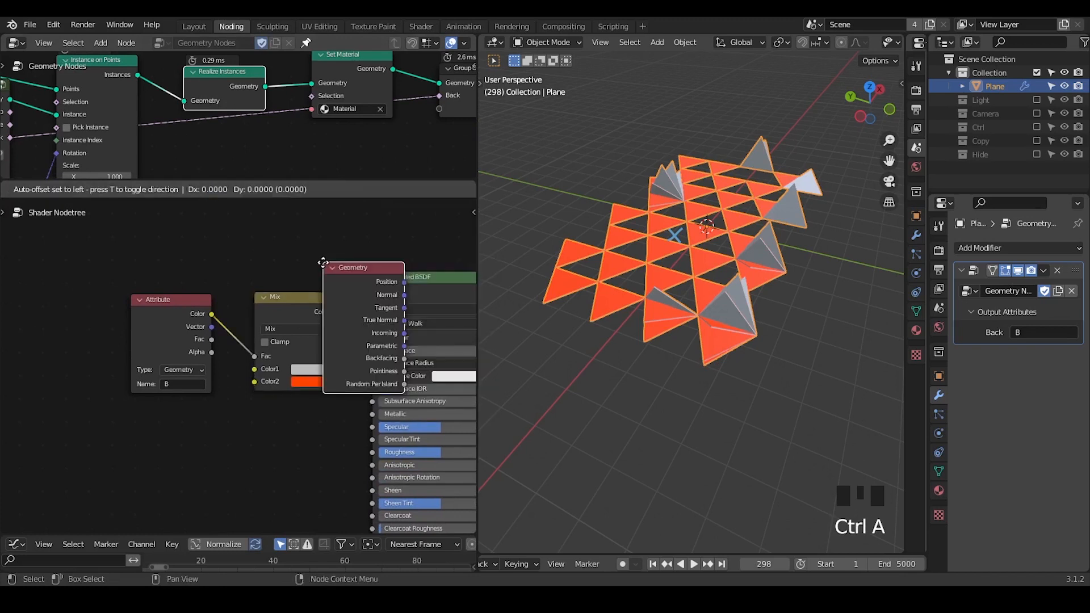
click(120, 405)
middle_drag(193, 438, 202, 390)
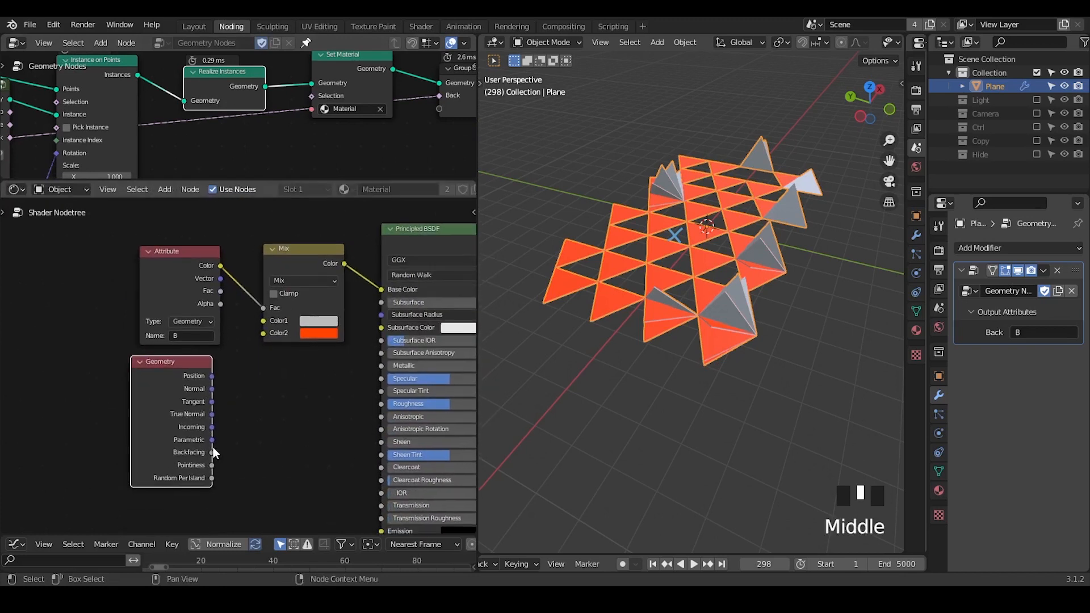
drag(212, 453, 266, 305)
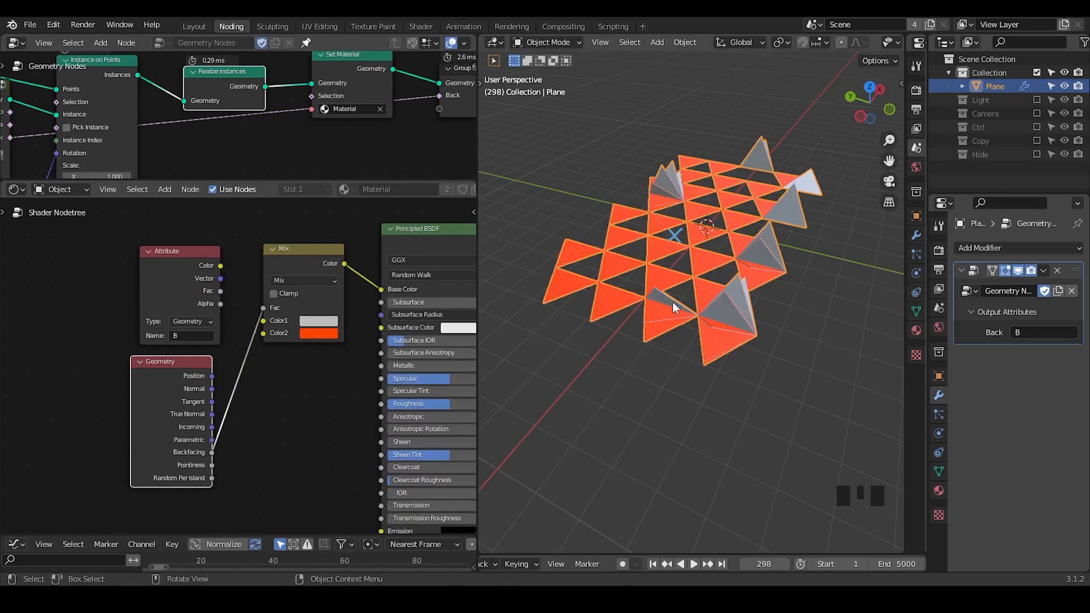
middle_drag(657, 295, 683, 306)
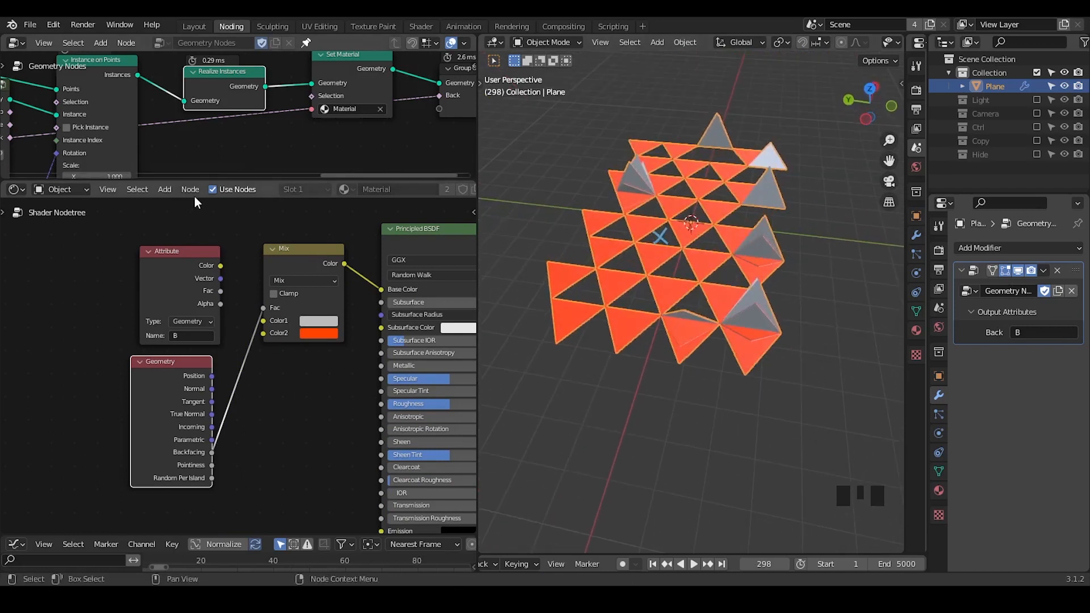
Enlarge the geometry node editor, collapse the G_Solidify node and move the shader's Geometry node clear of the Attribute node.
drag(191, 180, 190, 310)
middle_drag(170, 256, 349, 207)
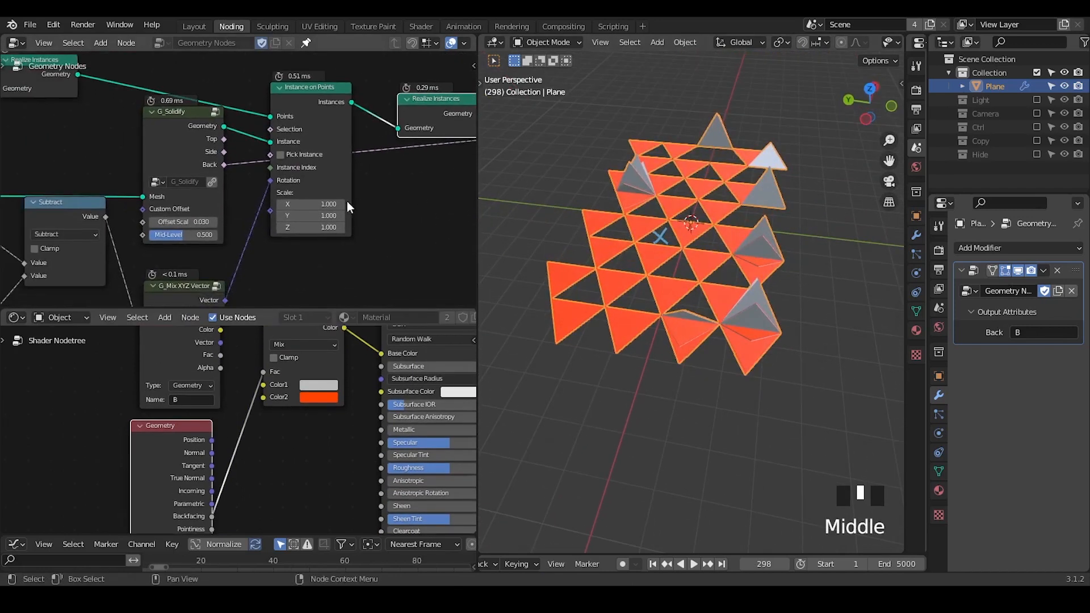
double_click(151, 111)
drag(165, 448, 80, 365)
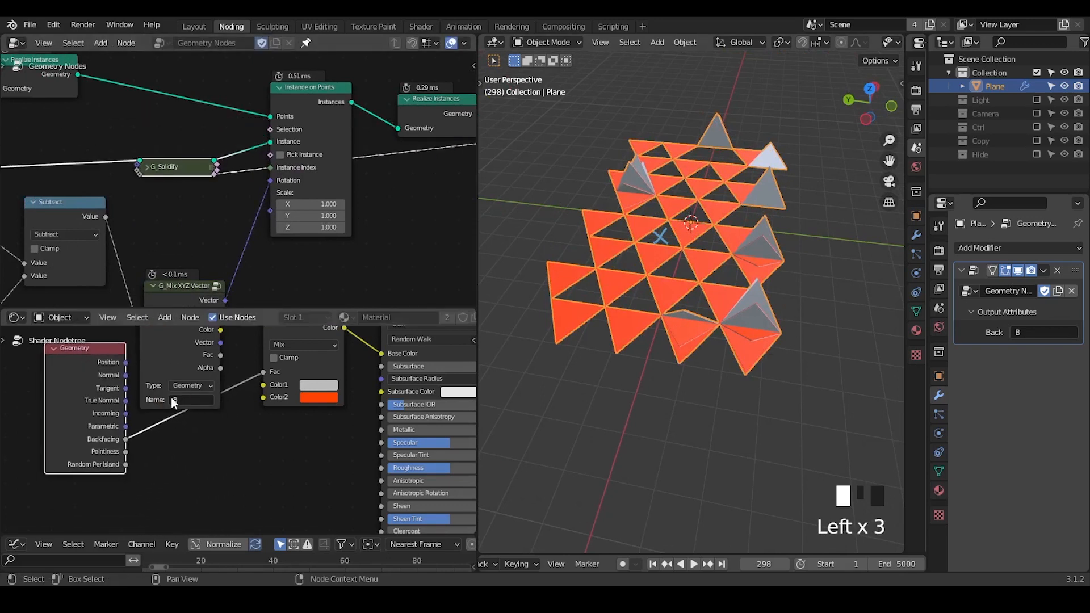
middle_drag(176, 404, 149, 439)
Mute and unmute the Realize Instances node repeatedly to compare the back-face colouring with and without it.
middle_drag(353, 185, 292, 206)
click(362, 131)
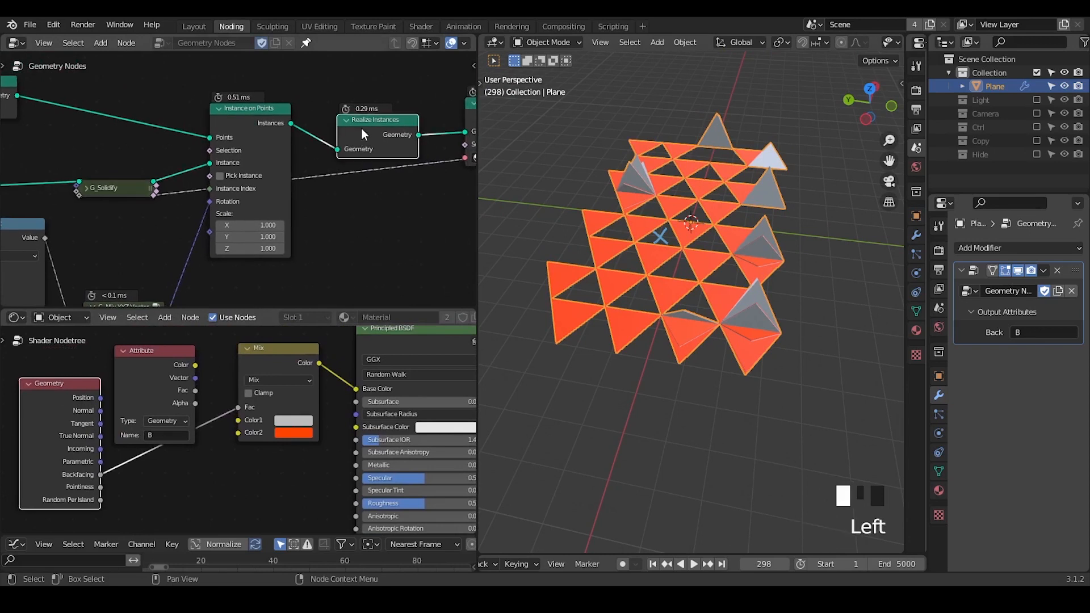
key(m)
key(m)
key(m)
key(m)
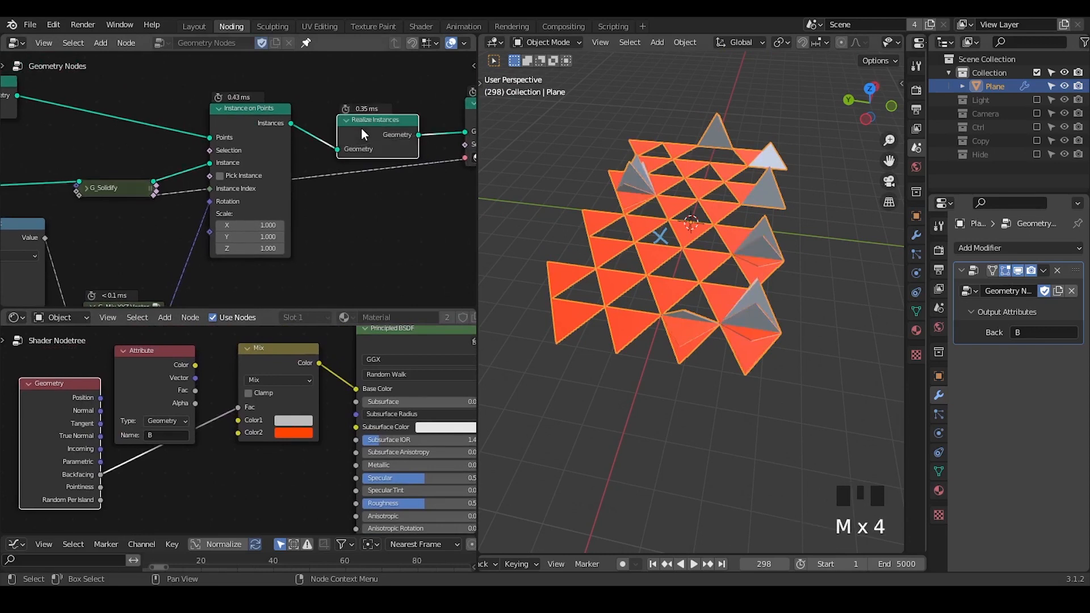
key(m)
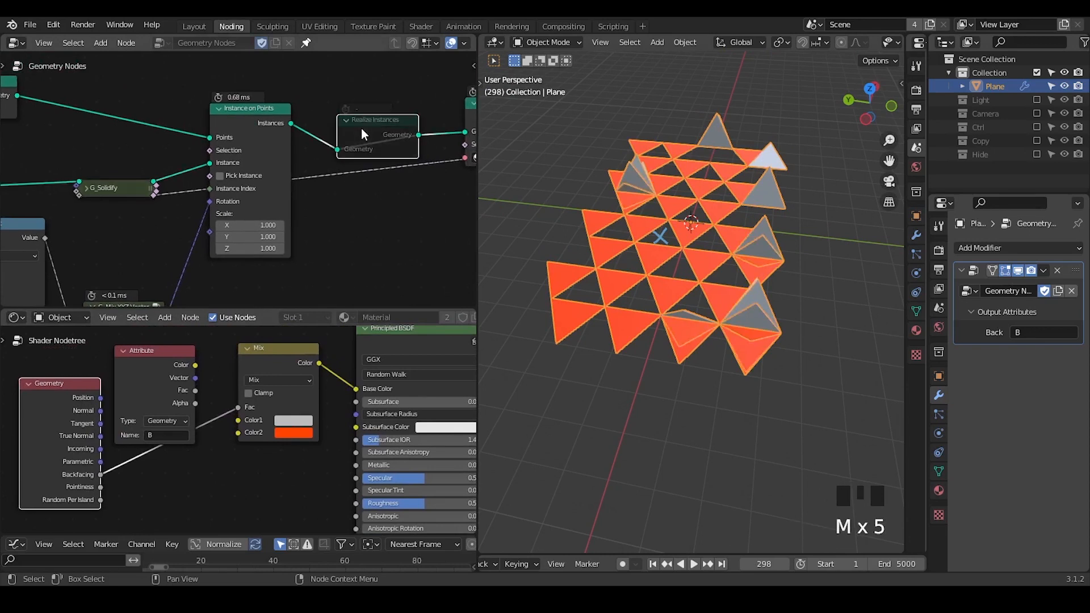
key(m)
key(m)
key(m)
middle_drag(366, 169, 195, 163)
key(m)
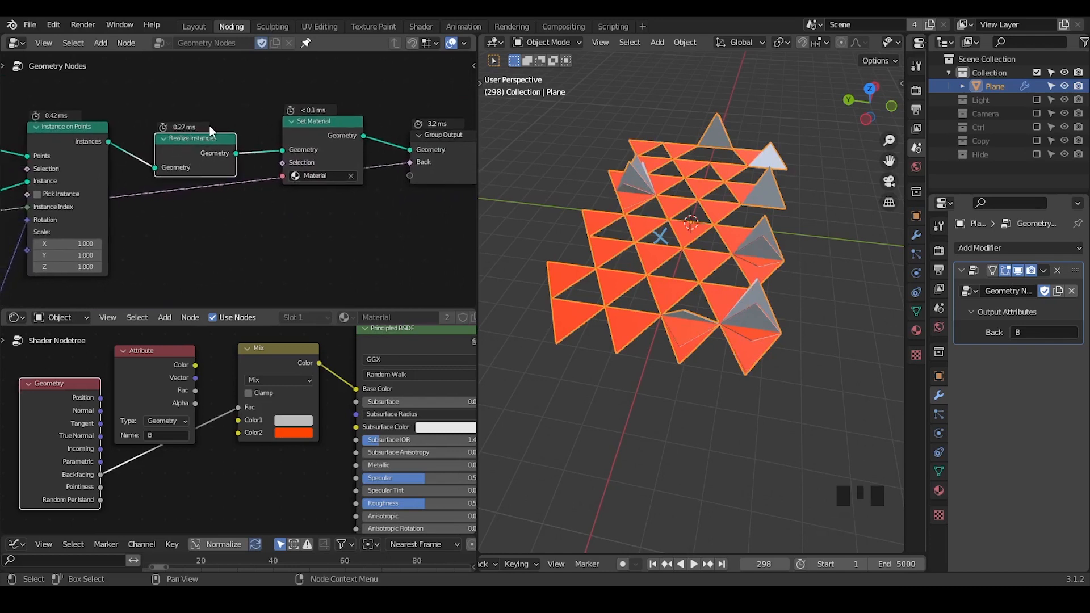
key(m)
key(m)
key(shift+ctrl+alt+q)
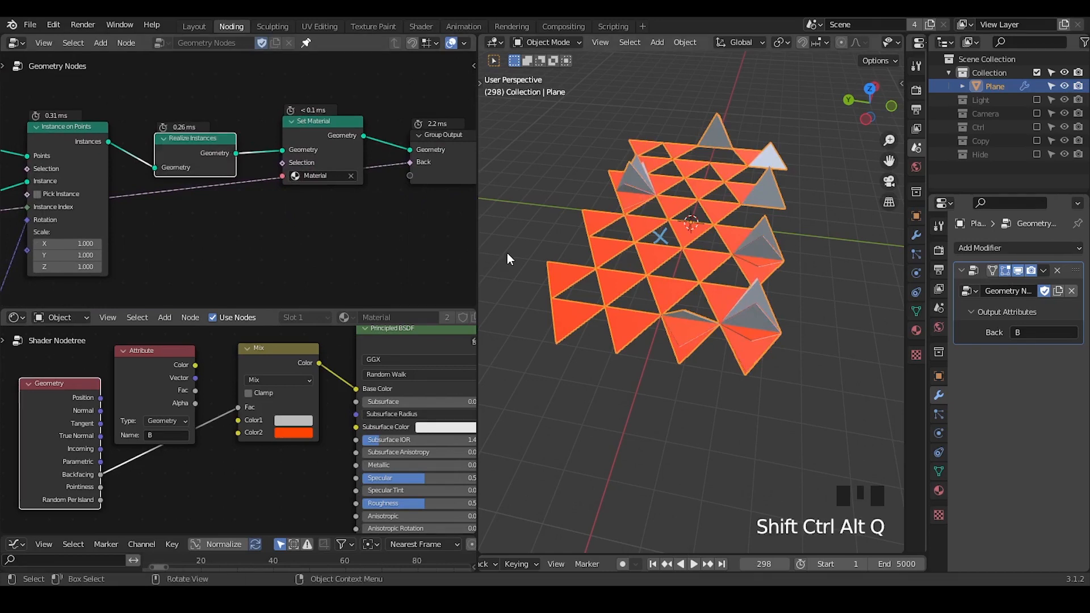
Enlarge the geometry node editor and hide the unused sockets of the Instance on Points node.
drag(322, 309, 322, 400)
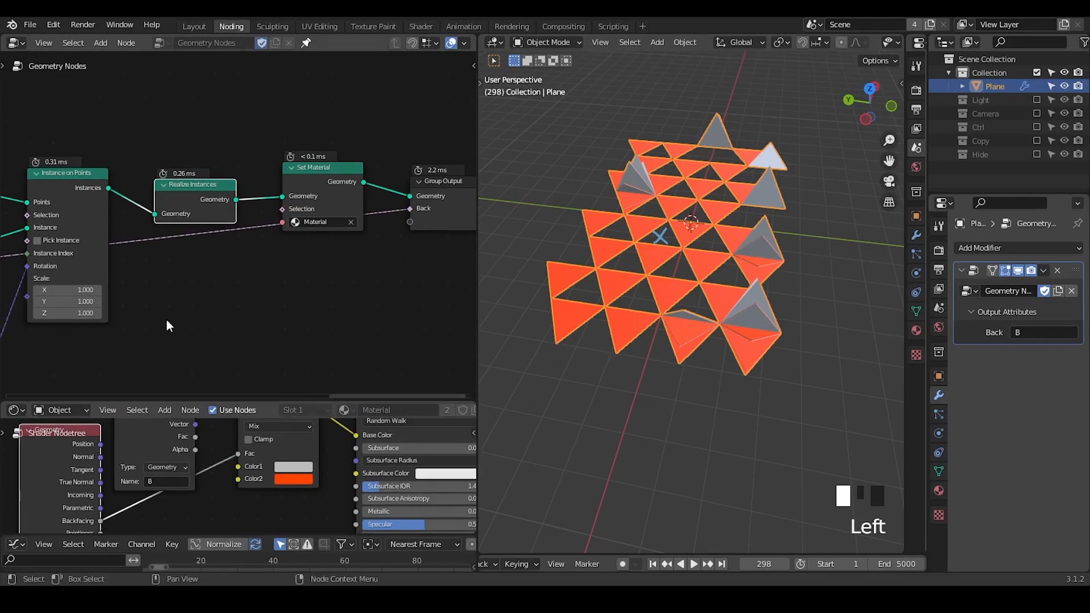
middle_drag(90, 299, 231, 126)
click(231, 122)
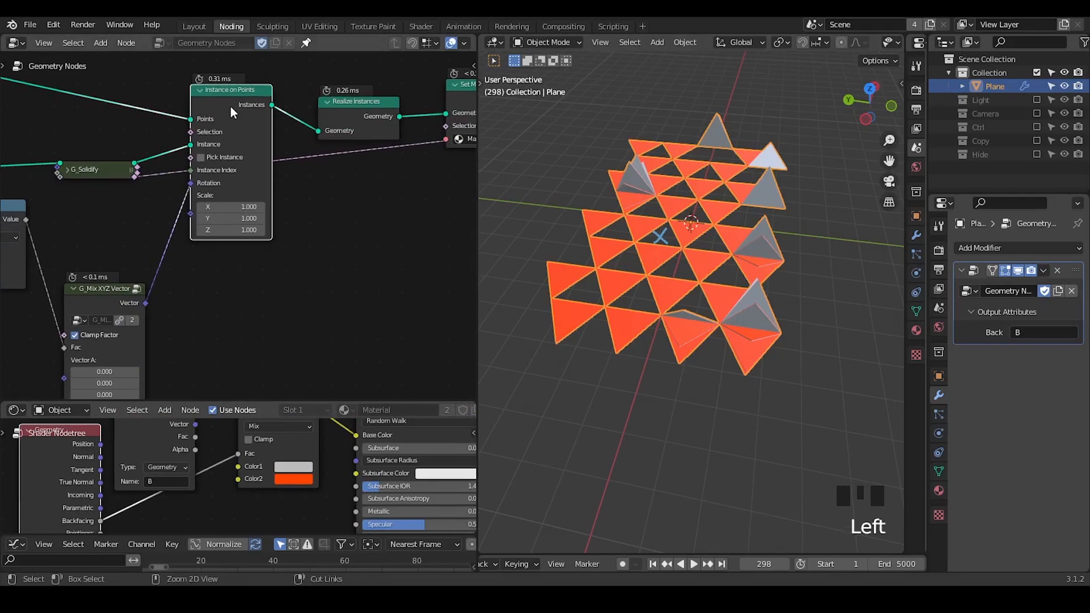
key(ctrl+h)
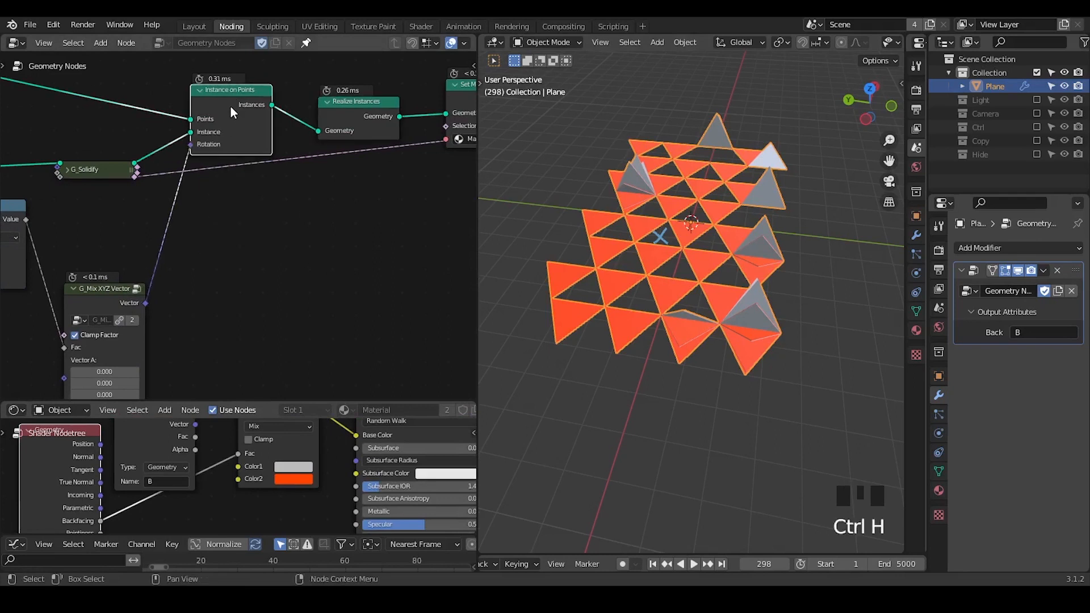
Duplicate the Instance on Points node twice with its input links kept, placing the copies below the original.
key(ctrl+shift+d)
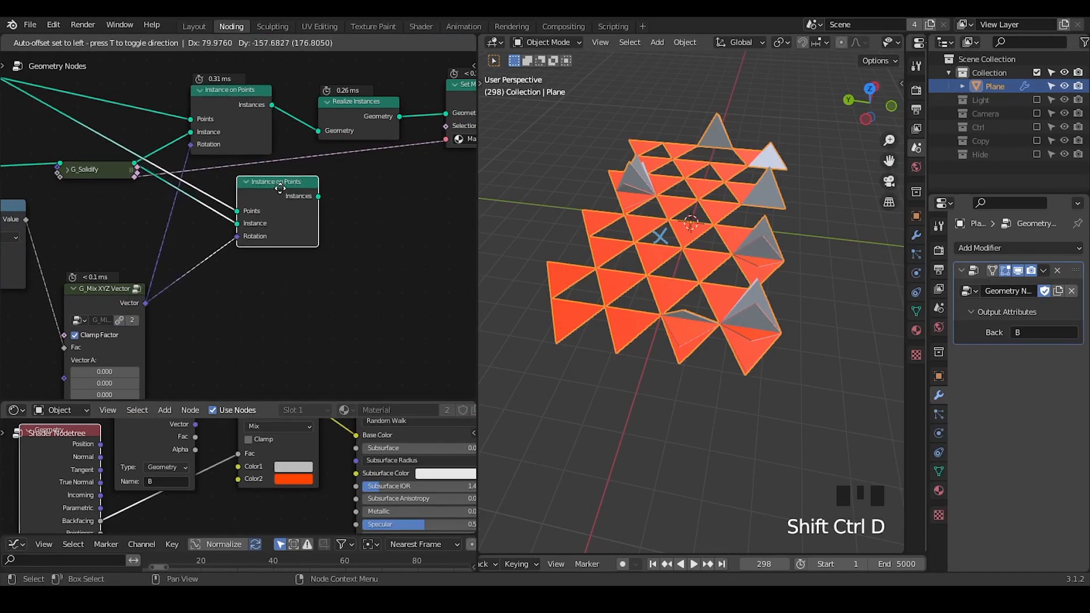
click(288, 189)
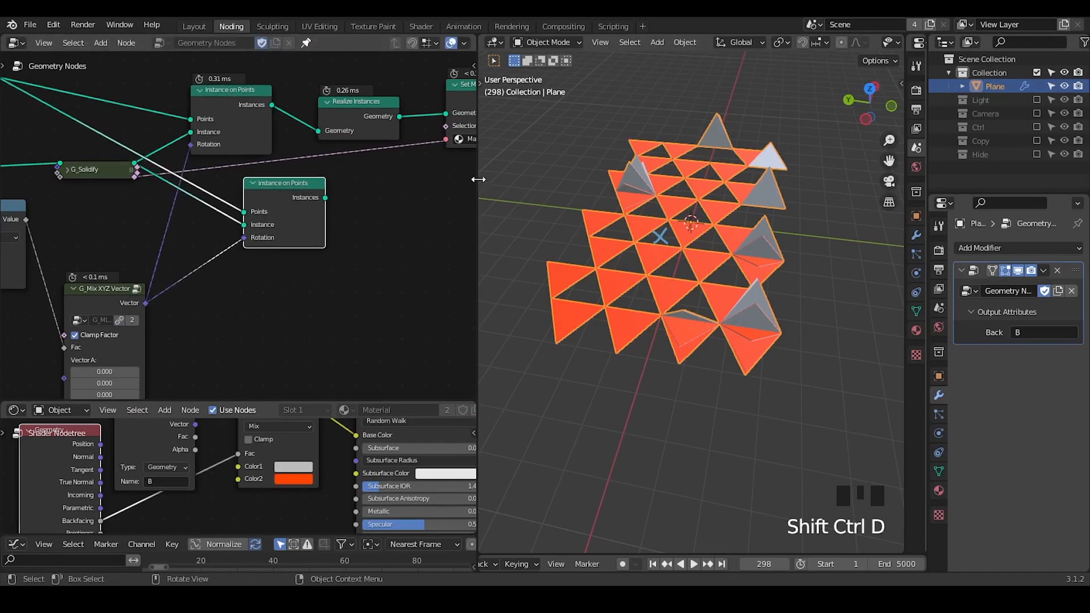
drag(480, 179, 579, 176)
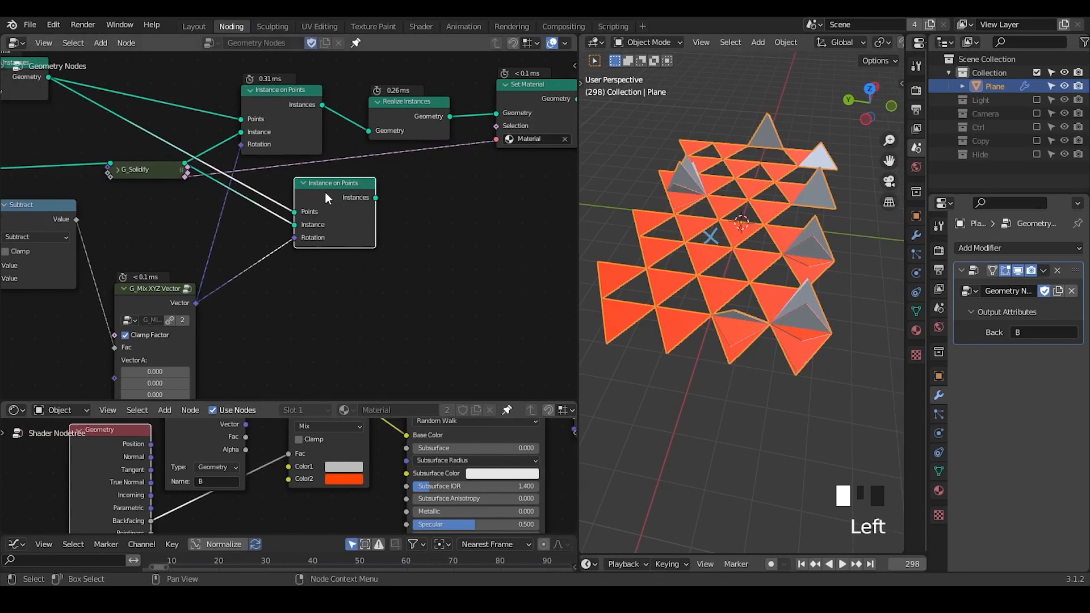
key(ctrl+shift+d)
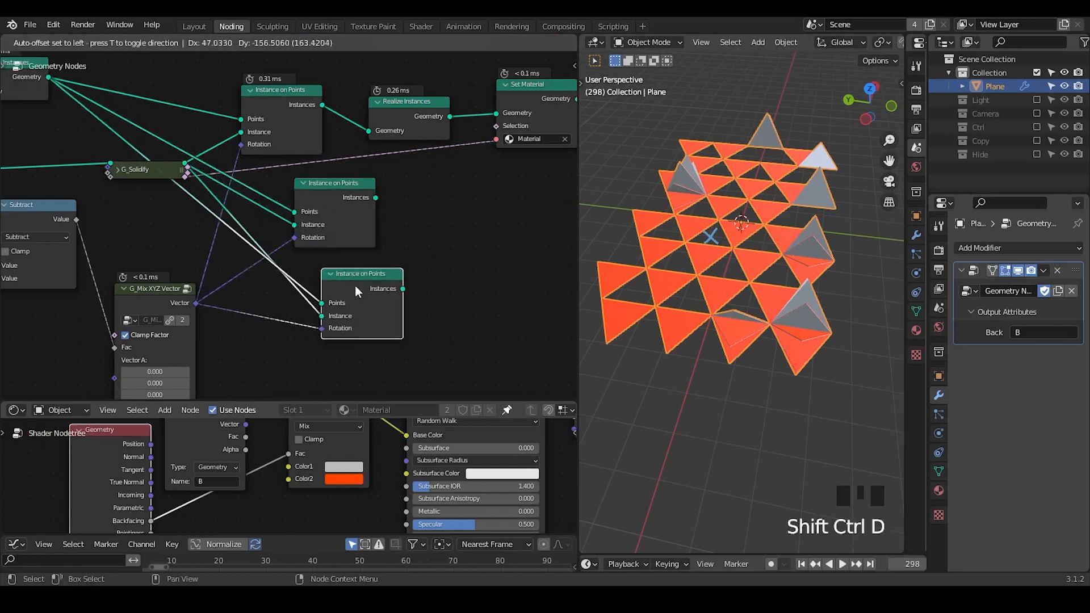
click(356, 285)
Cut the Rotation links of both Instance on Points copies and set the first copy's Y rotation to -180°.
middle_drag(343, 287, 371, 242)
ctrl+right_drag(242, 225, 295, 344)
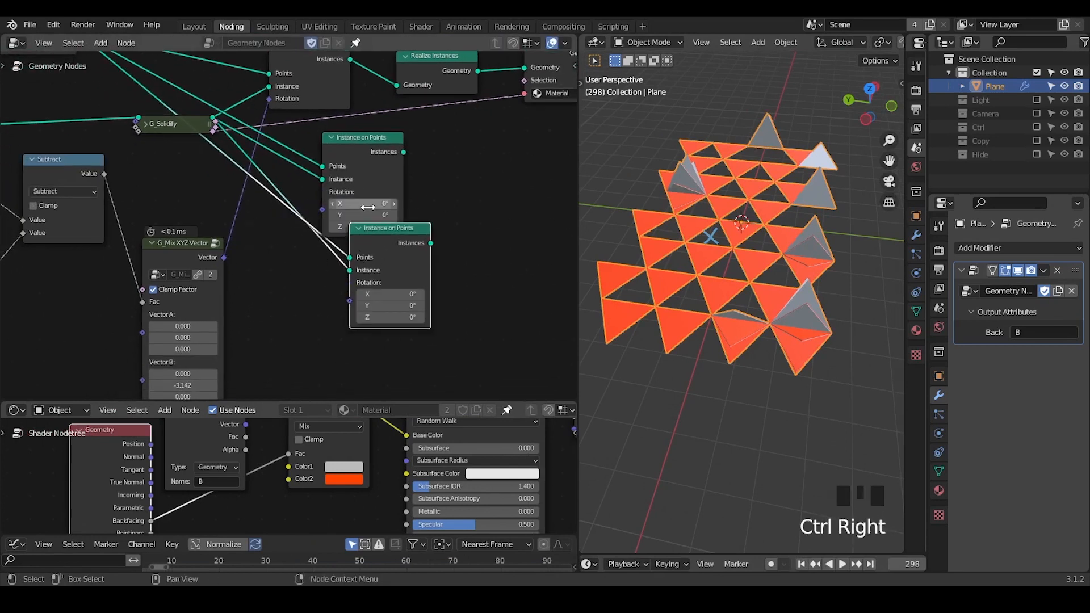
click(369, 215)
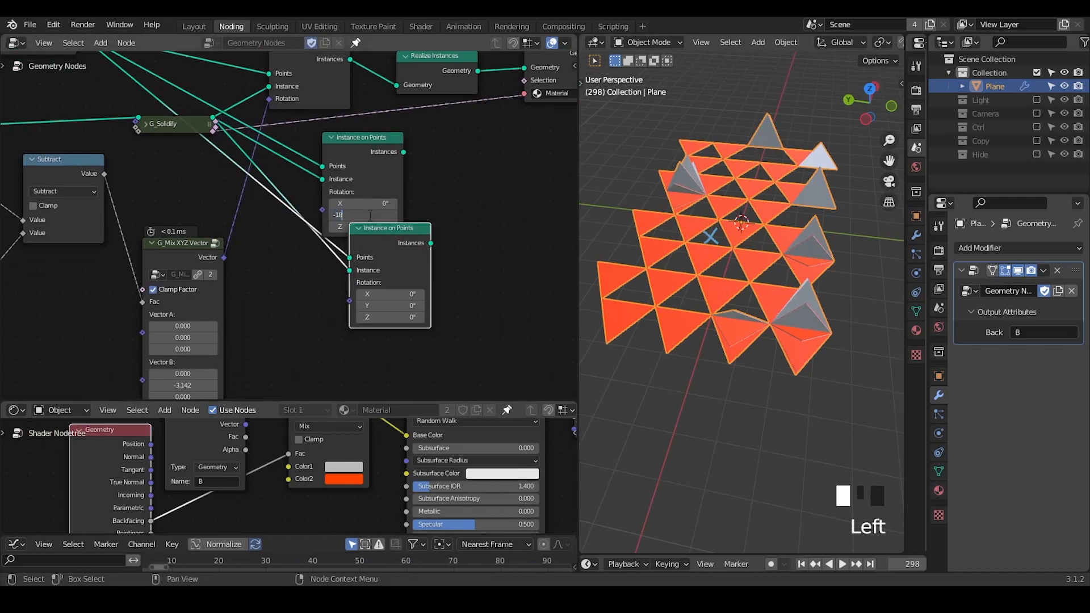
text(-180)
key(Return)
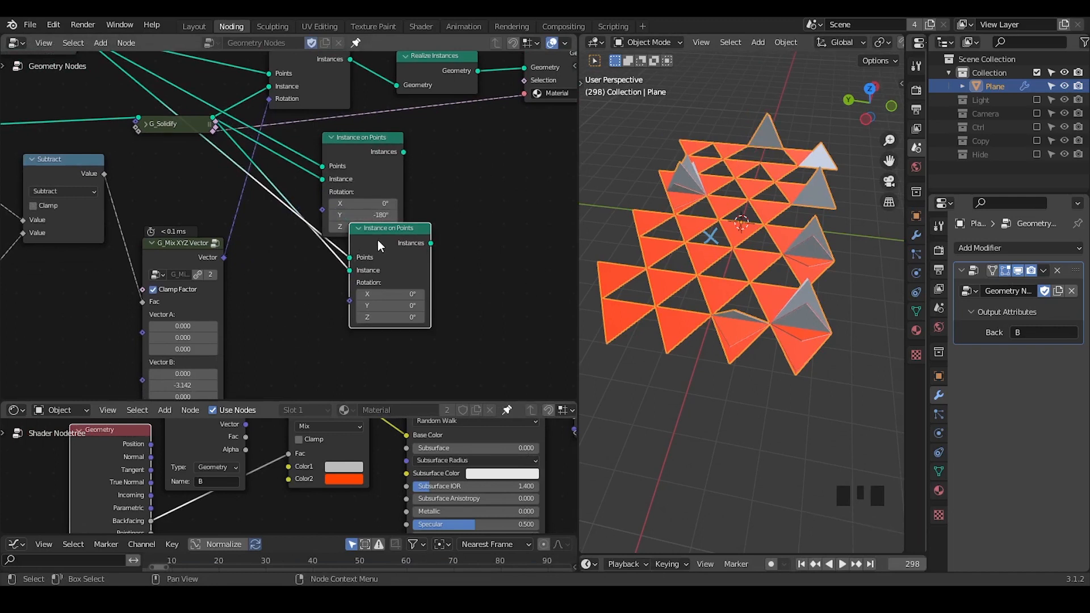
drag(377, 239, 363, 263)
scroll(455, 245, up, 1)
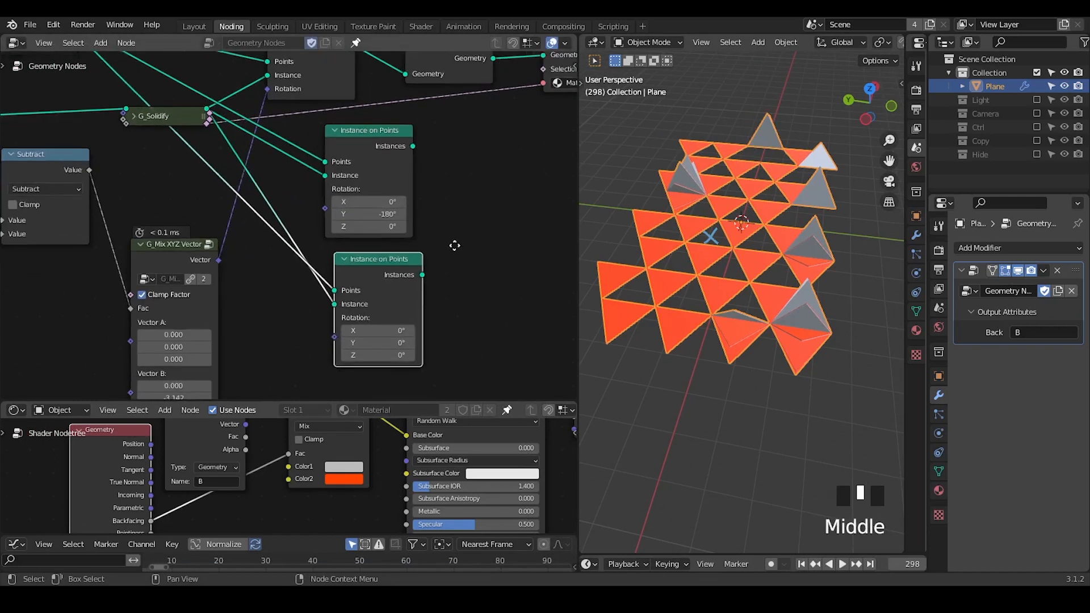
Insert a Join Geometry node before the Group Output and link both Instance on Points copies into it.
middle_drag(455, 244, 351, 241)
key(ctrl+a)
text(join)
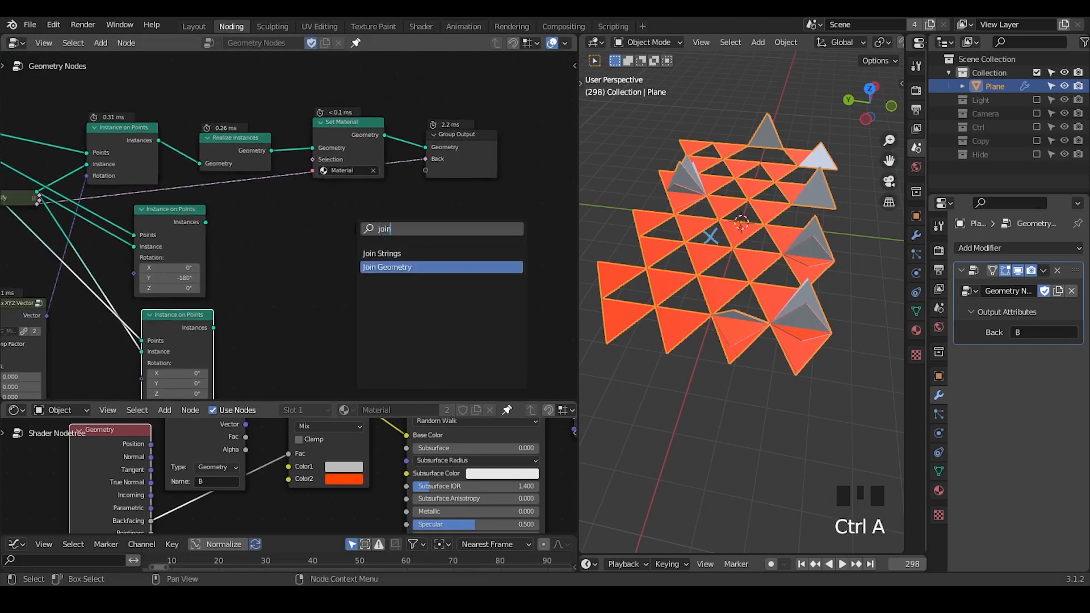
key(Return)
click(312, 116)
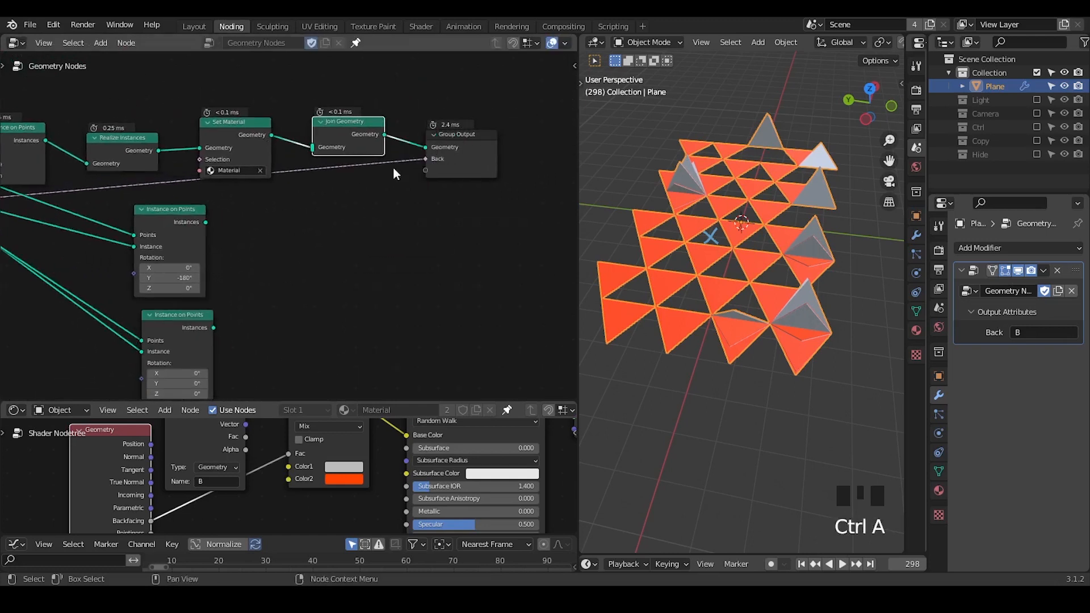
alt+right_drag(185, 224, 328, 150)
alt+right_drag(189, 329, 346, 127)
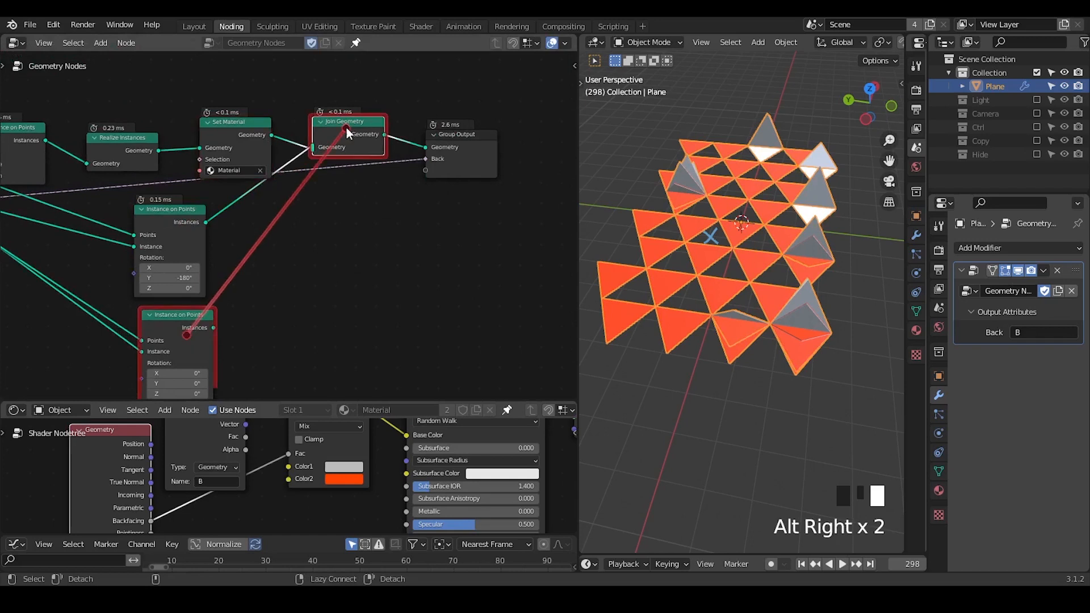
Make room beside the two Instance on Points copies and insert a duplicate of the Set Material node after each.
middle_drag(275, 246, 336, 218)
drag(314, 208, 229, 291)
key(g)
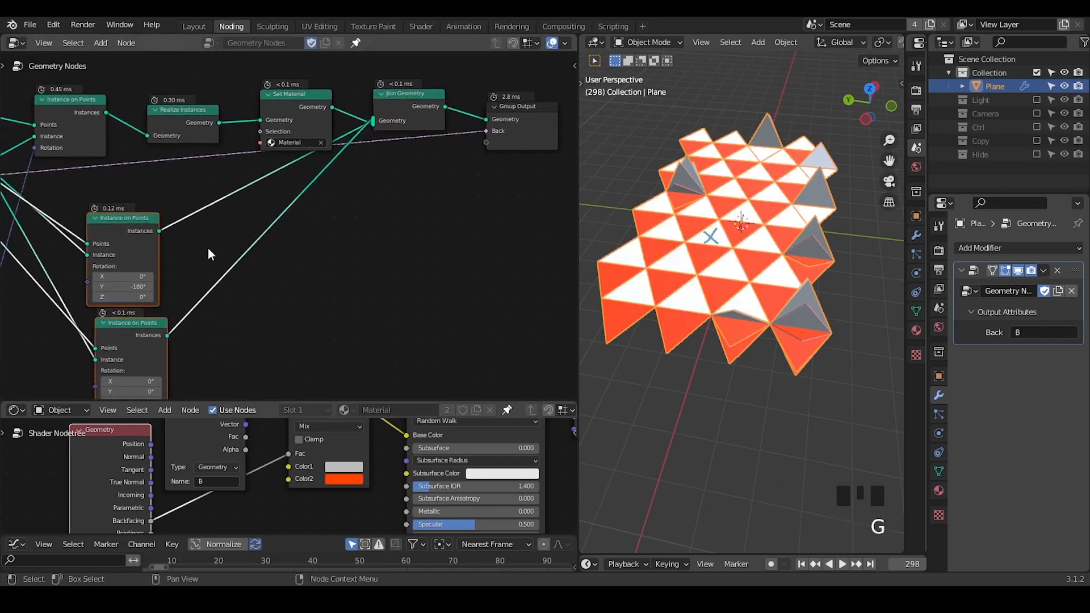
click(207, 248)
click(295, 109)
key(shift+d)
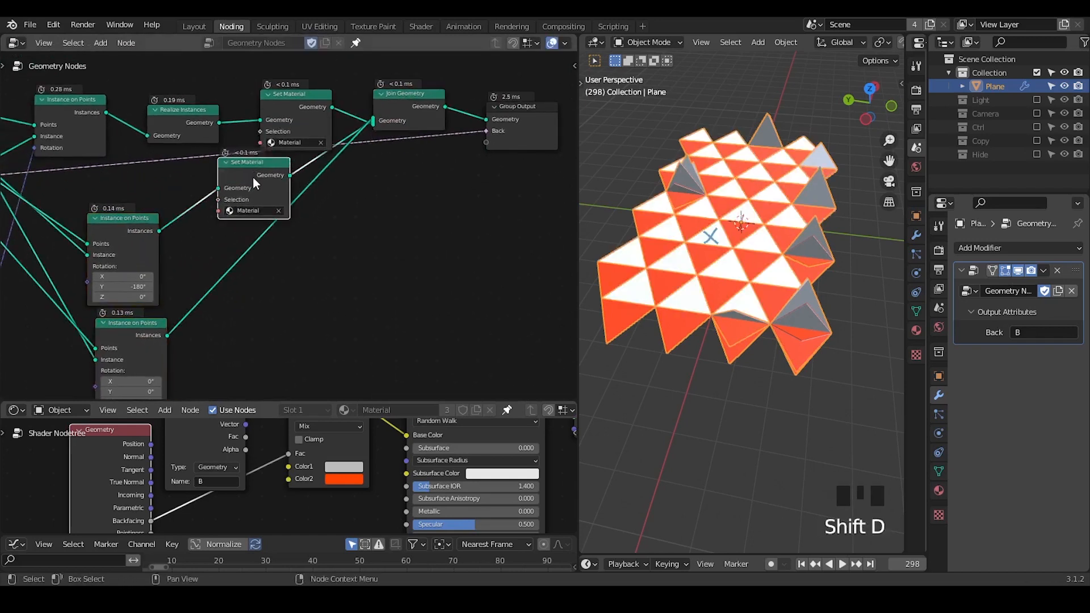
click(253, 177)
key(shift+d)
click(272, 244)
middle_drag(274, 245, 320, 216)
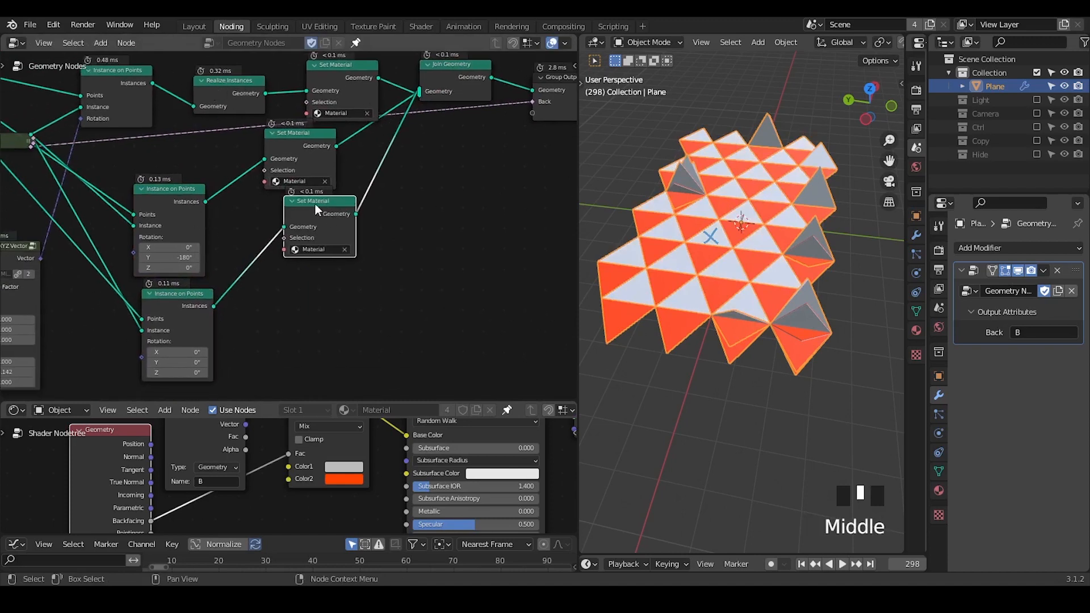
drag(315, 204, 332, 224)
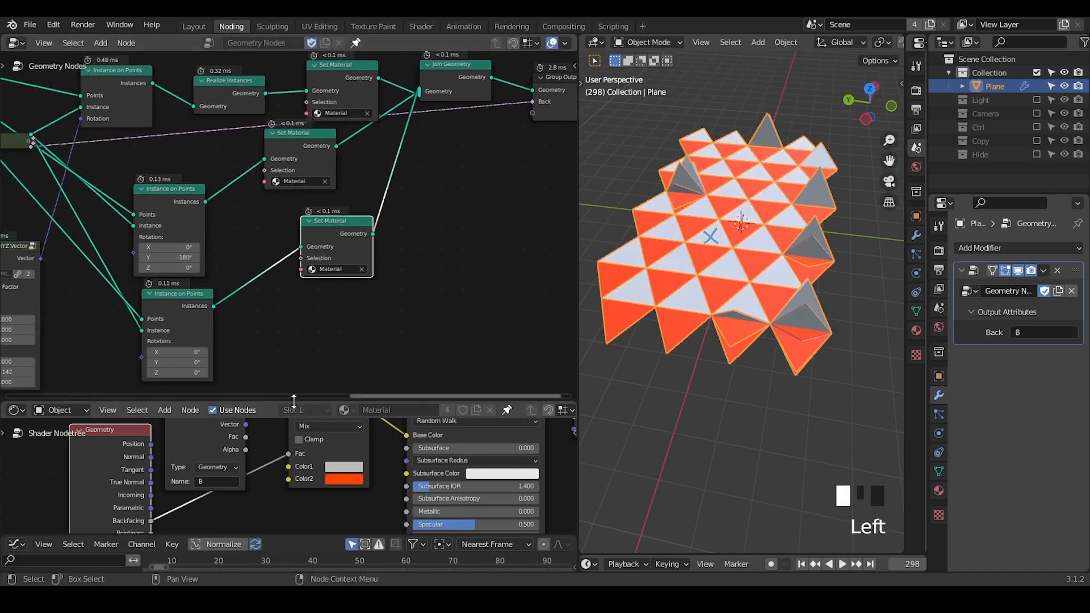
Enlarge the shader editor and turn the material's Mix node into a node group.
drag(294, 400, 294, 248)
click(507, 254)
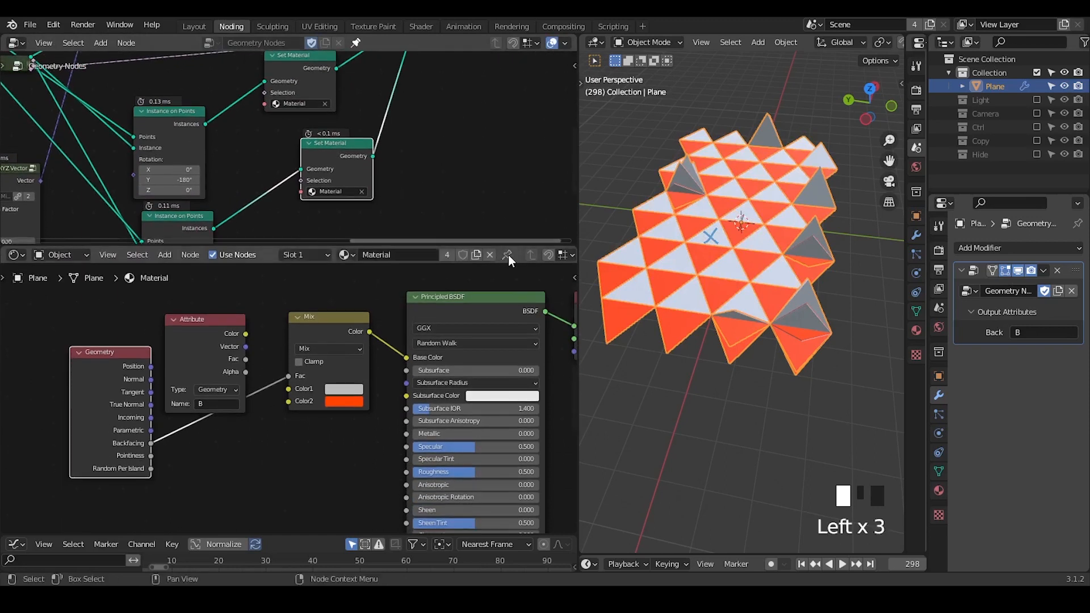
click(327, 330)
key(ctrl+g)
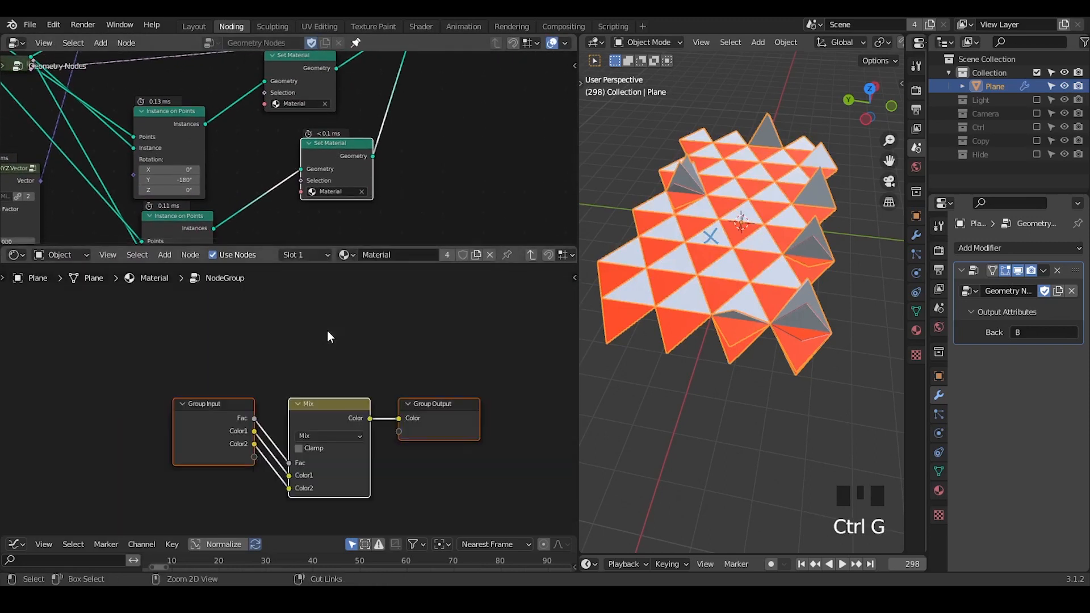
Inside the node group, space out the nodes and cut the links to the Mix node's Color1 and Color2.
drag(323, 379, 349, 309)
drag(234, 349, 178, 377)
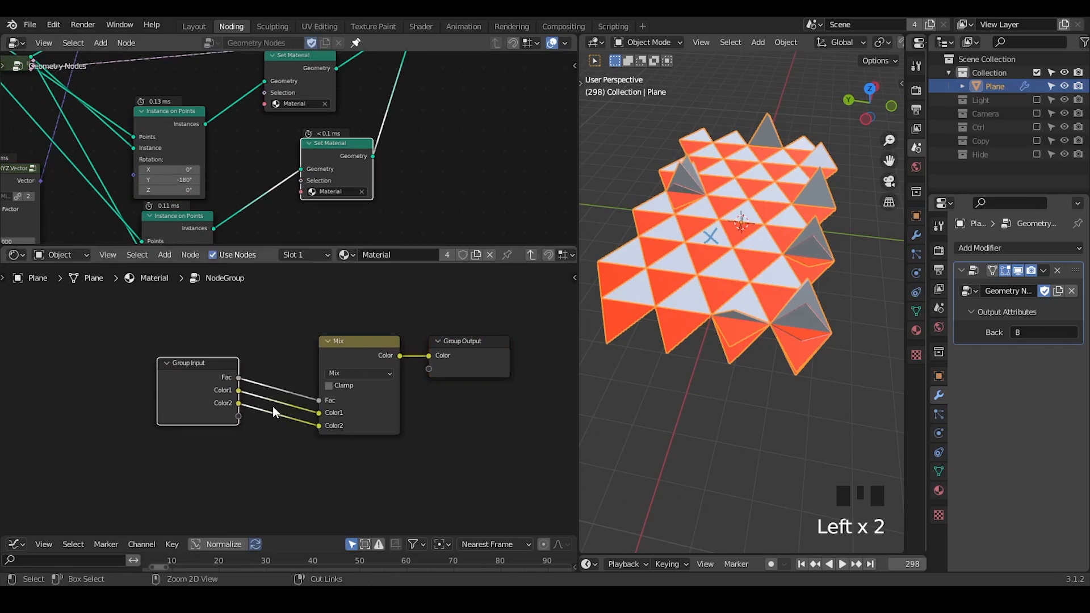
ctrl+right_drag(275, 397, 287, 419)
drag(328, 355, 309, 346)
Remove the Color1 and Color2 inputs from the node group, keeping only Fac.
click(199, 391)
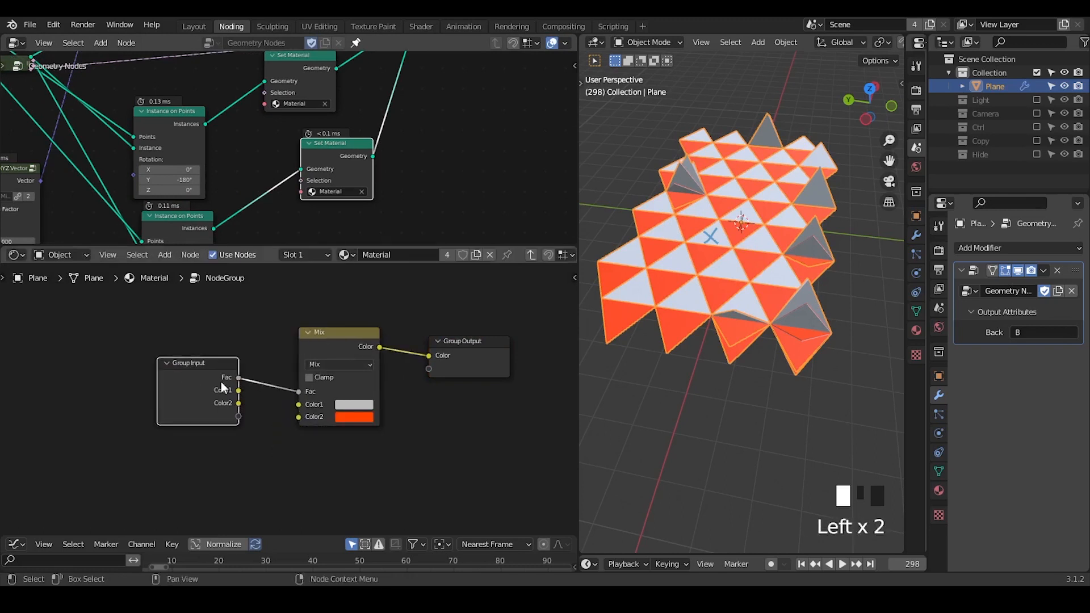
key(n)
click(568, 379)
click(502, 329)
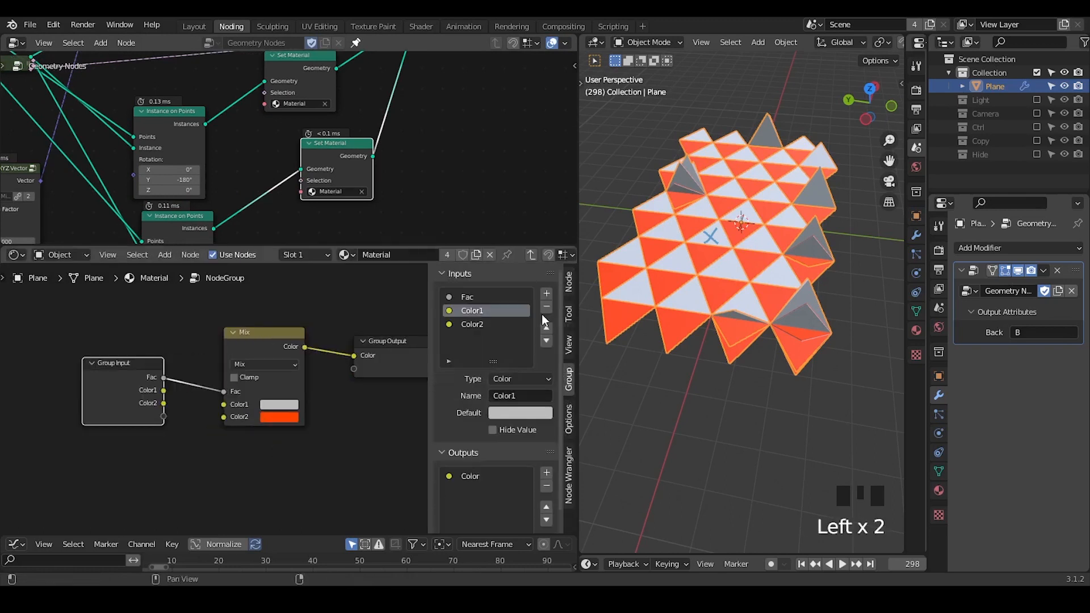
click(545, 307)
click(545, 307)
key(n)
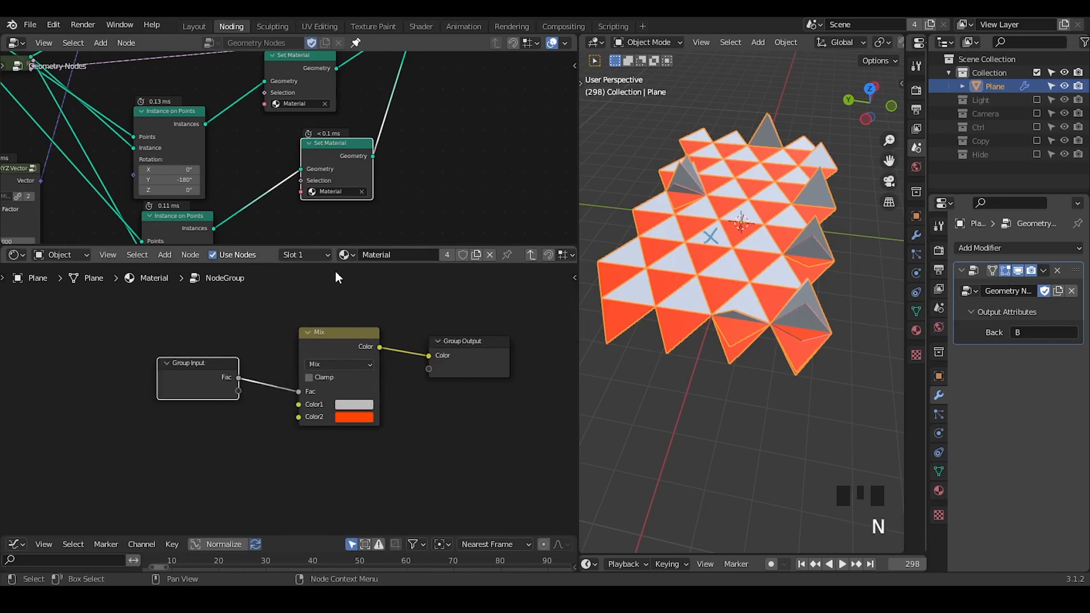
Leave the node group, rename it MIXING and give it a fake user.
click(532, 255)
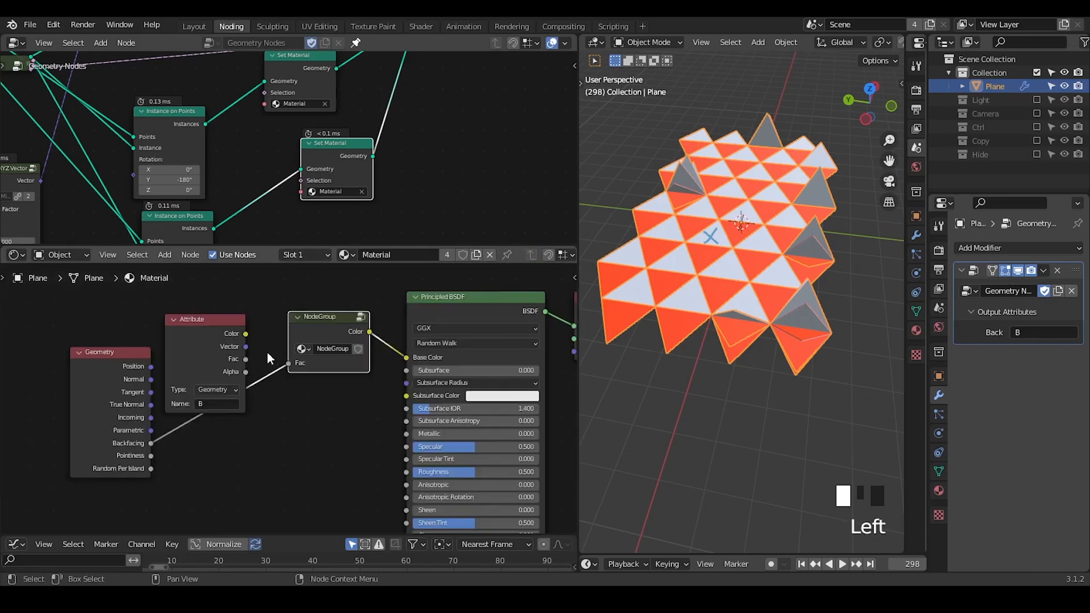
double_click(339, 349)
text(MIXING)
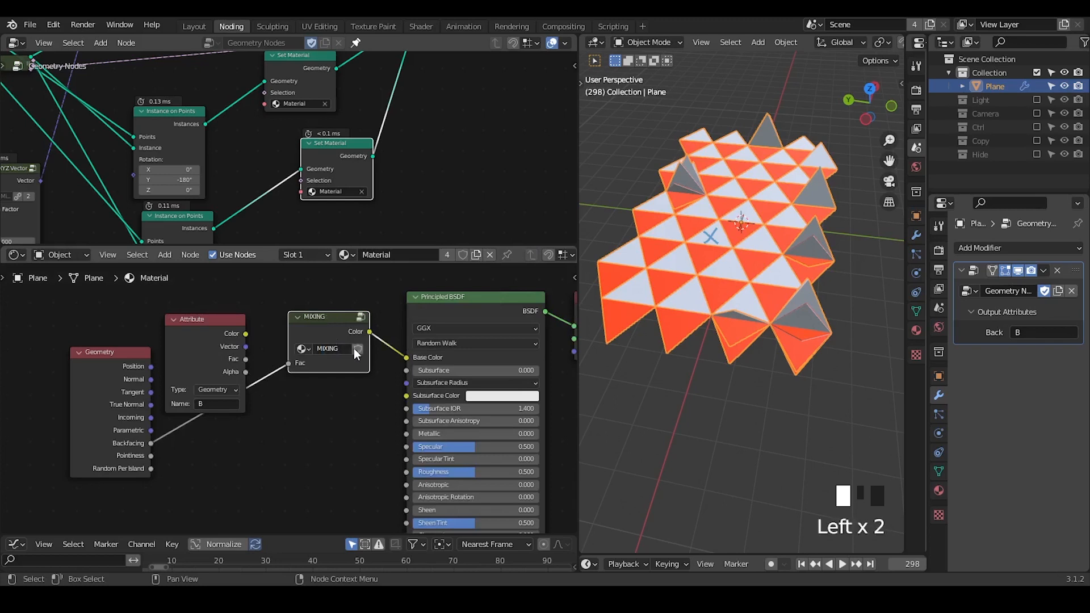
click(355, 348)
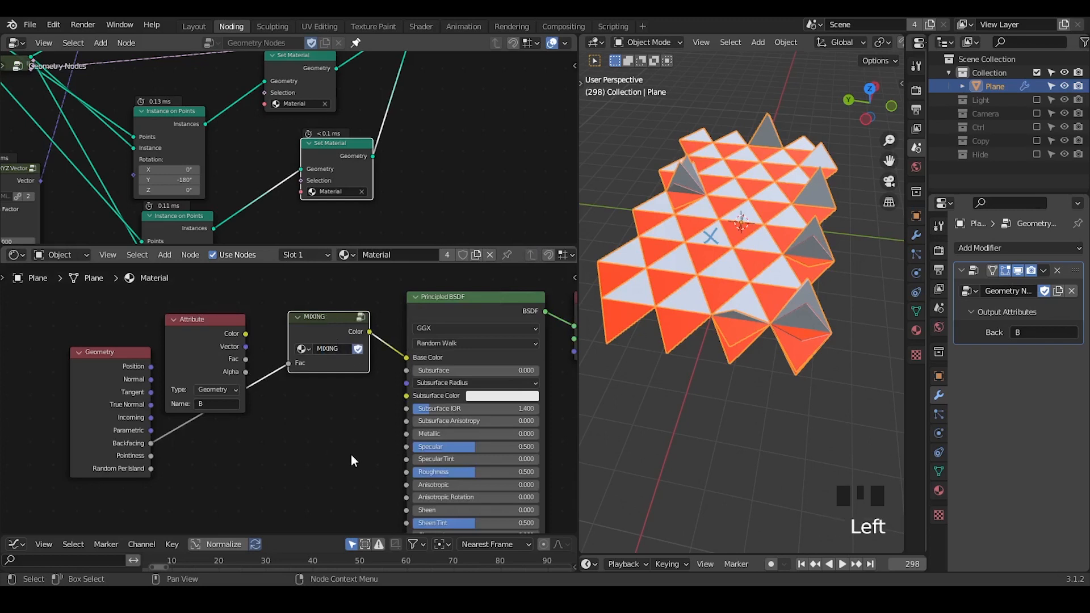
Add a second material slot to the Plane, assign Material to it and make it a single-user copy.
click(938, 490)
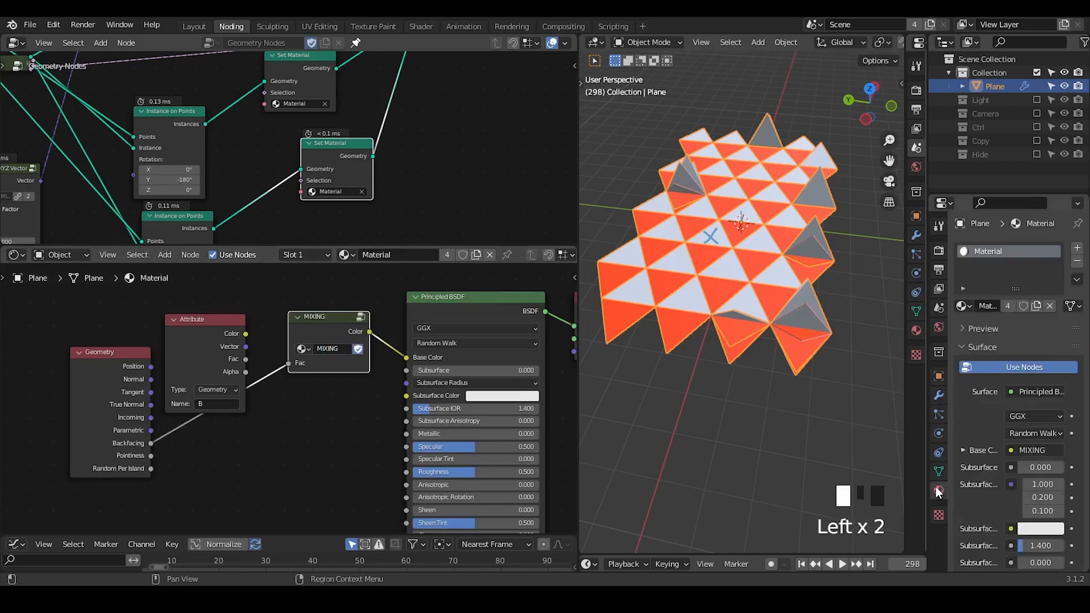
click(1076, 248)
click(967, 333)
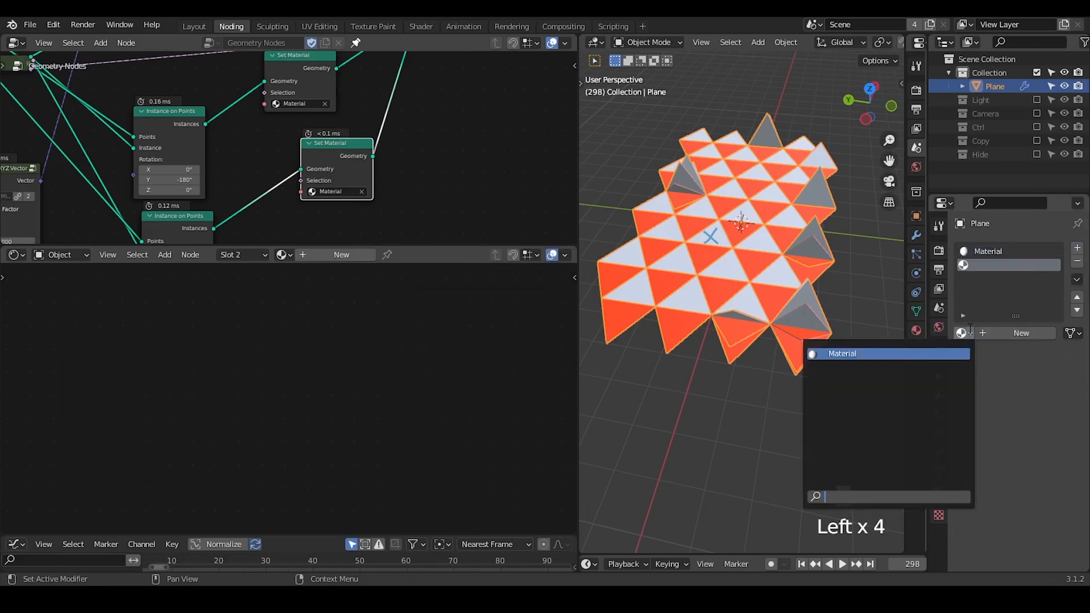
click(922, 353)
click(1037, 332)
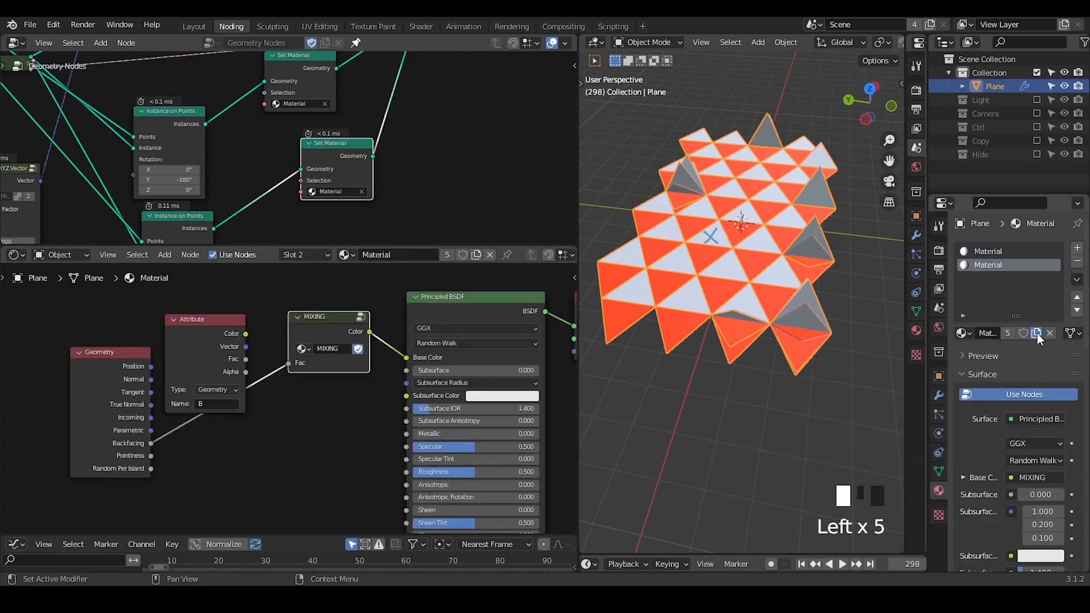
Add a third material slot with another single-user copy of Material, and move its MIXING node closer to the Attribute node.
click(1076, 250)
click(966, 333)
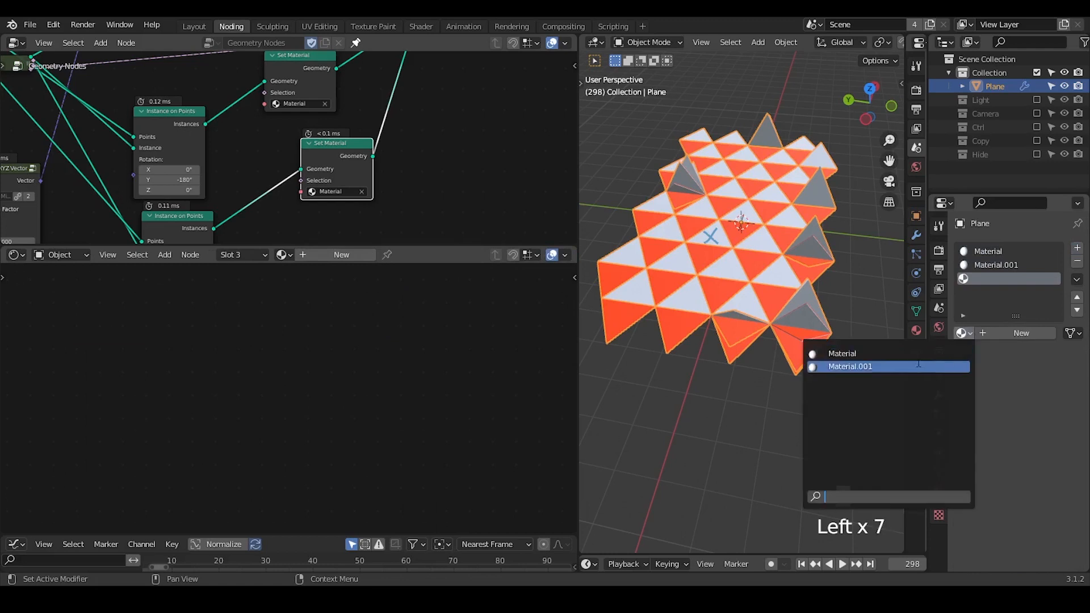
click(962, 354)
click(1034, 336)
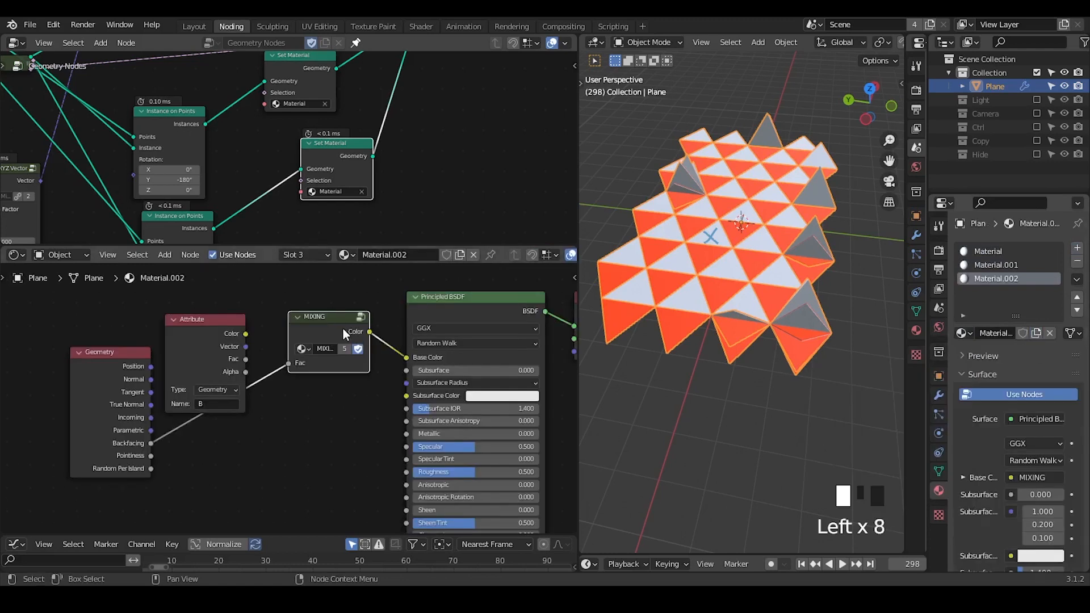
click(332, 298)
drag(329, 319, 309, 346)
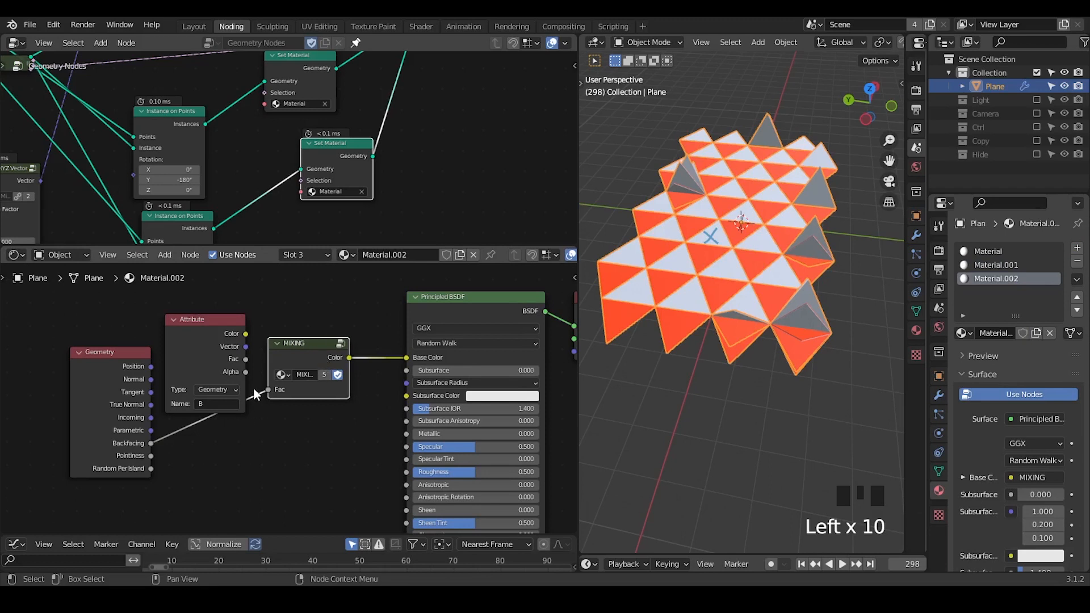
In Material.001, cut the link into the MIXING node's Fac input and set Fac to 0.000.
click(310, 255)
click(284, 298)
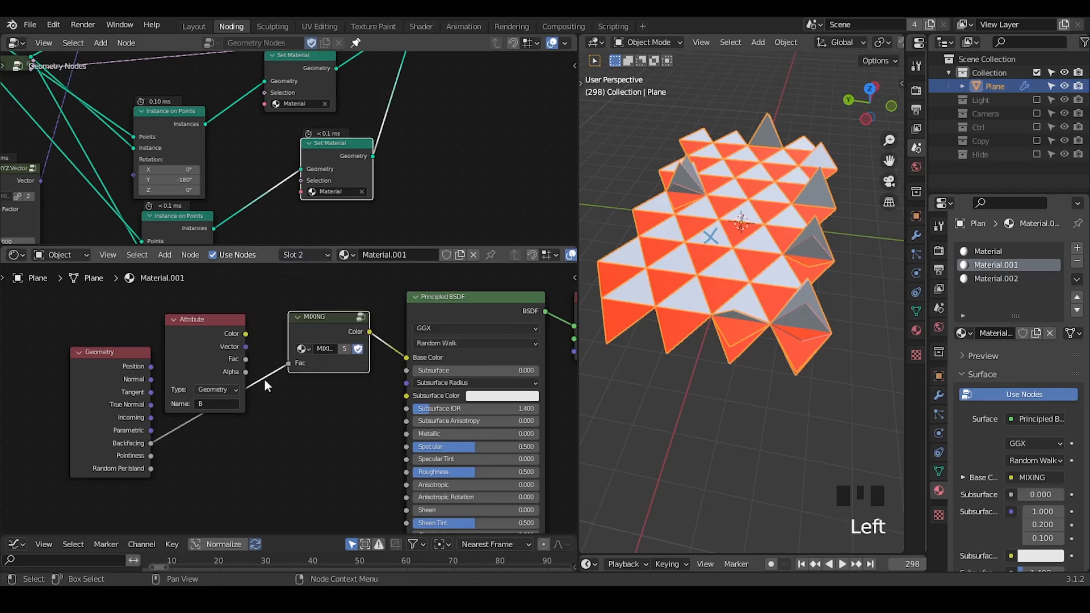
ctrl+right_drag(252, 434, 281, 349)
drag(332, 366, 292, 366)
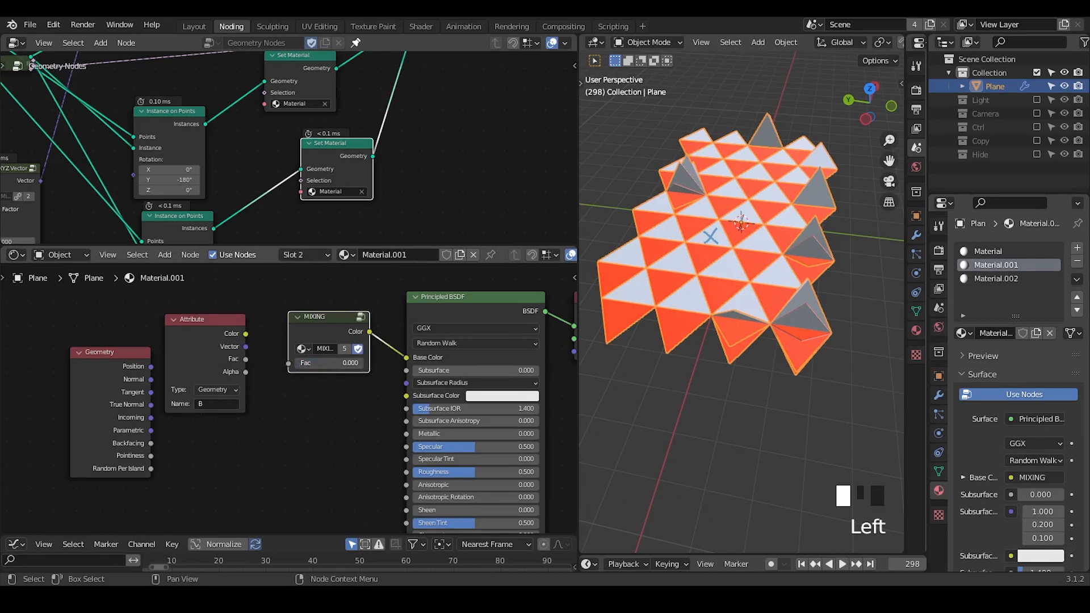
In Material.002, cut the link into the MIXING node's Fac input and set Fac to 1.000.
click(311, 255)
click(308, 313)
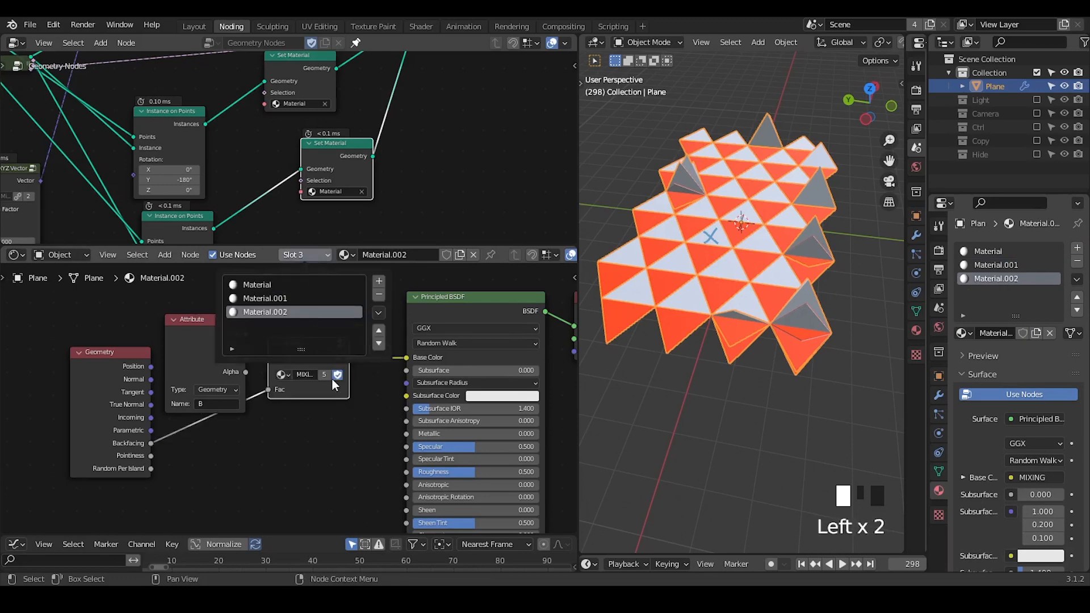
ctrl+right_drag(260, 379, 281, 437)
click(294, 400)
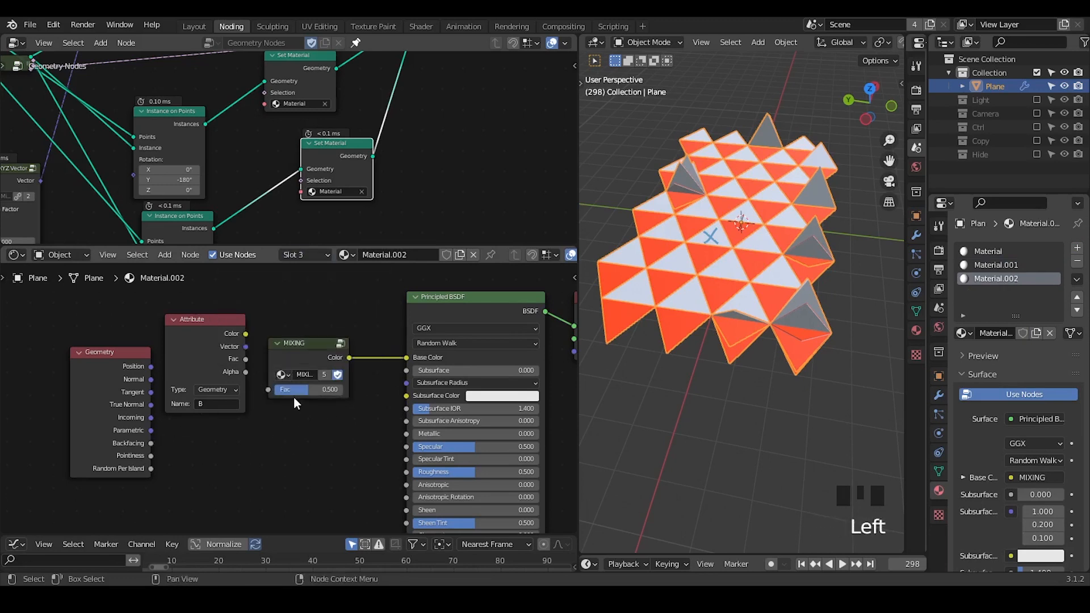
drag(301, 389, 321, 390)
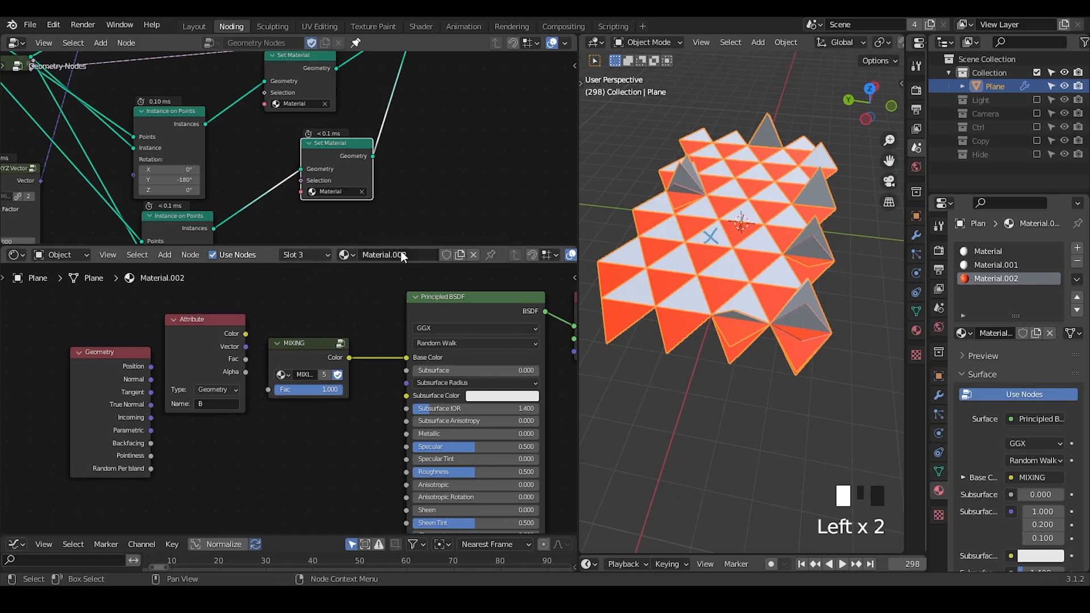
Enlarge the geometry node editor and assign Material.002 and Material.001 to the Set Material nodes after the -180° and 0° Instance on Points copies.
drag(386, 245, 379, 413)
middle_drag(338, 309, 380, 318)
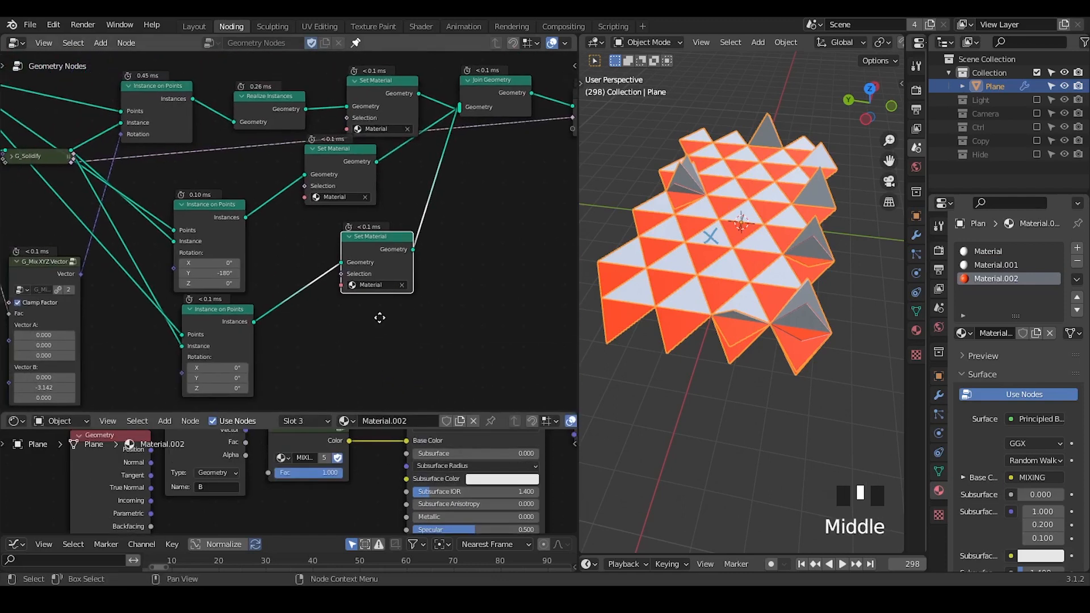
click(340, 193)
click(344, 192)
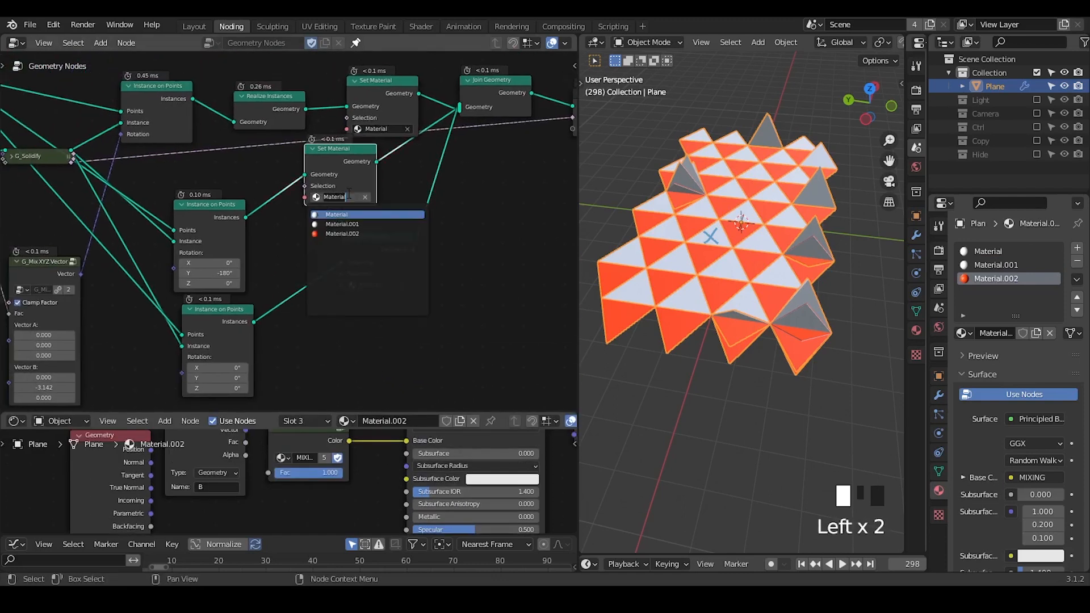
click(348, 233)
click(370, 283)
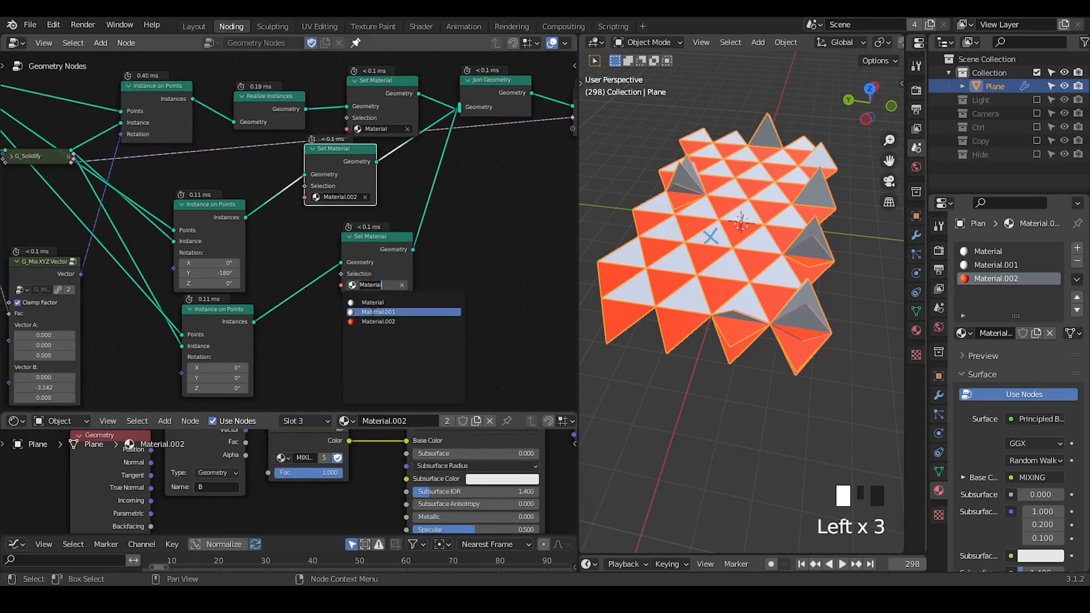
click(373, 313)
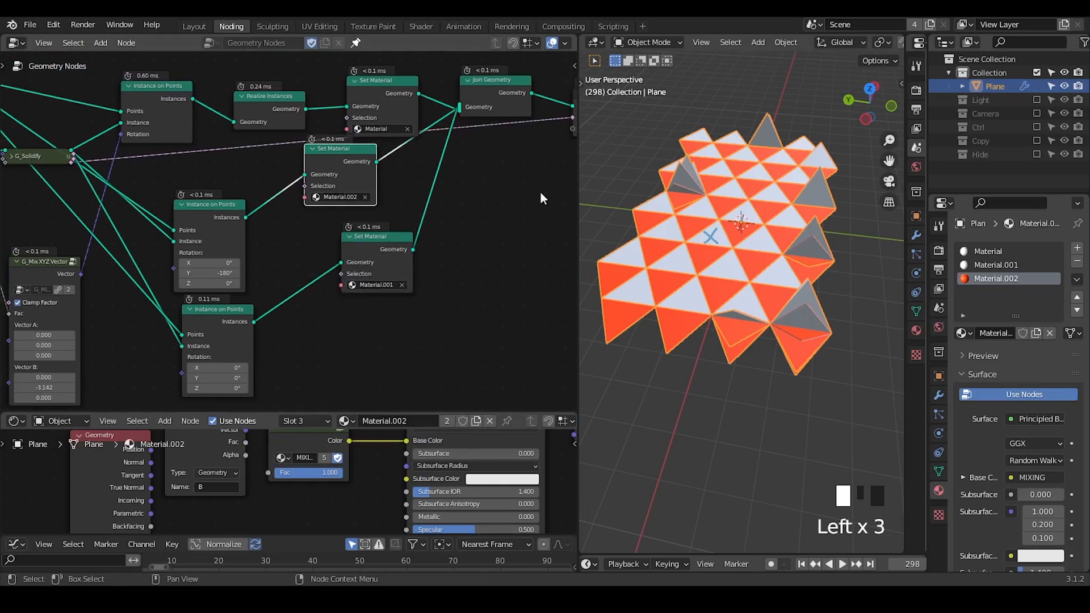
Return the animation to frame 1 and examine the colours of the triangle grid.
click(801, 563)
mouse_move(769, 359)
middle_down()
mouse_move(758, 307)
mouse_move(771, 366)
mouse_move(773, 349)
middle_up()
middle_drag(823, 564, 808, 563)
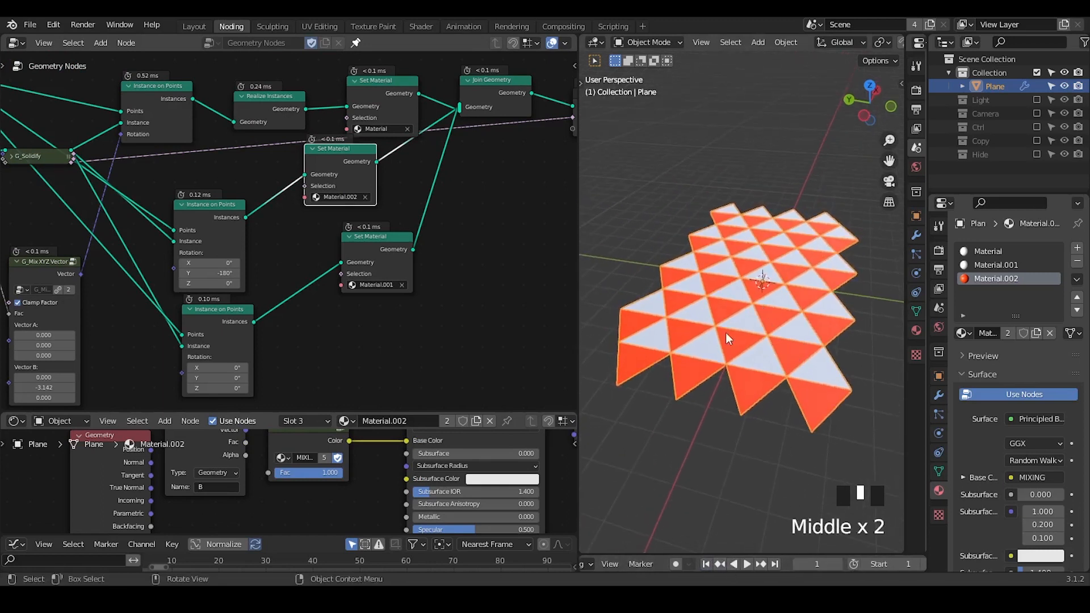
middle_drag(726, 332, 710, 328)
Move the instancing, Set Material and Join Geometry nodes away from G_Solidify to make room between them.
middle_drag(457, 241, 335, 254)
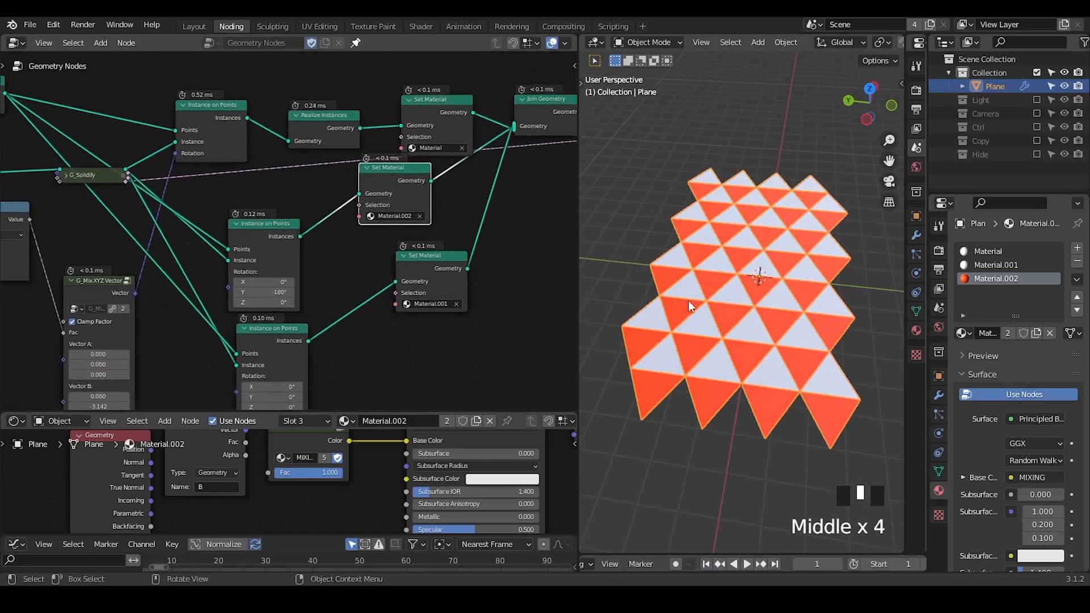
middle_drag(231, 136, 210, 208)
drag(536, 86, 144, 369)
key(g)
click(229, 364)
Preview the Set Material node after the -180° Instance on Points copy and change its material to Material.001.
alt+shift+click(399, 197)
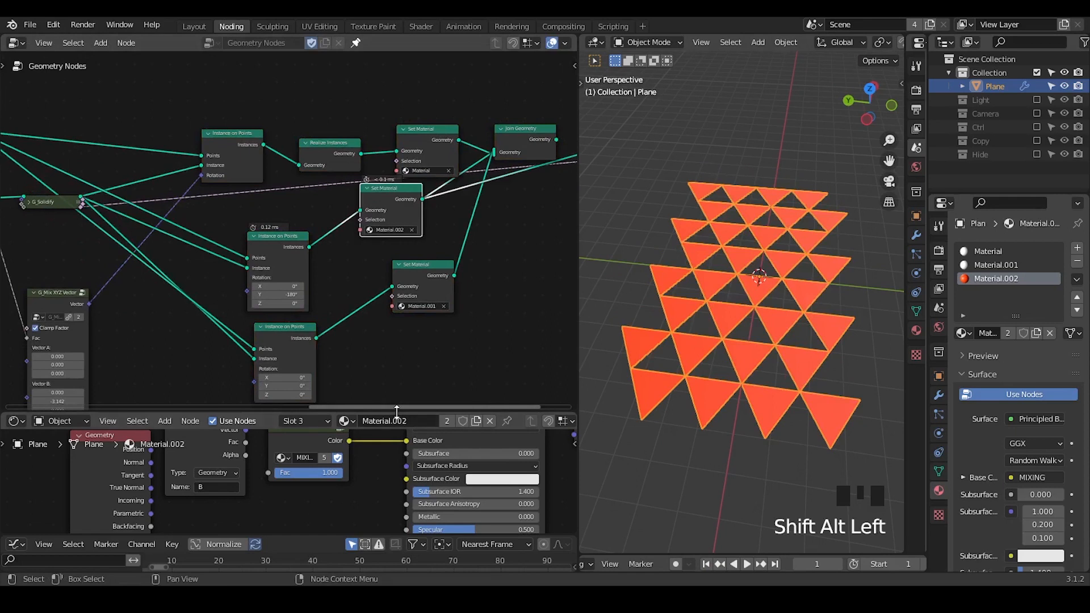
drag(397, 410, 401, 332)
ctrl+middle_drag(411, 301, 405, 200)
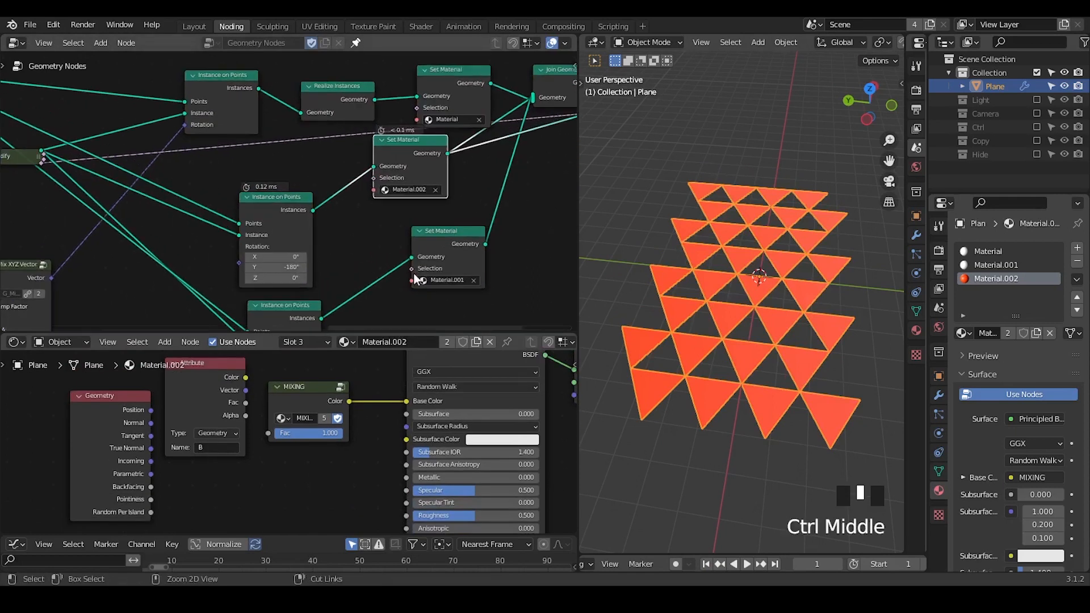
double_click(405, 193)
click(414, 220)
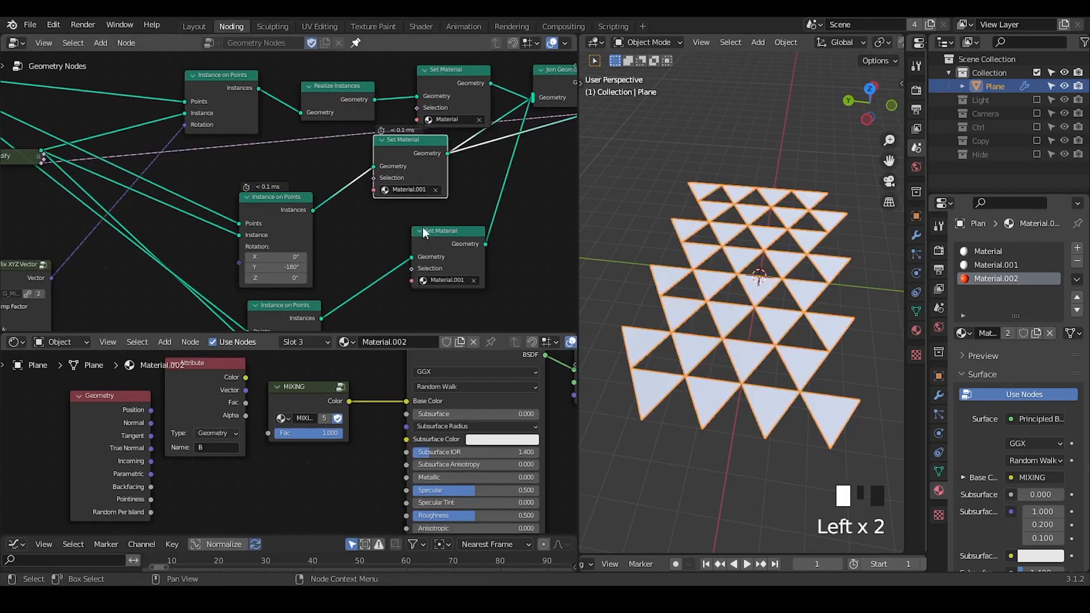
Preview the Set Material node after the 0° copy, change its material to Material.002, and restore the preview to Join Geometry.
middle_drag(422, 227, 418, 192)
alt+shift+click(448, 208)
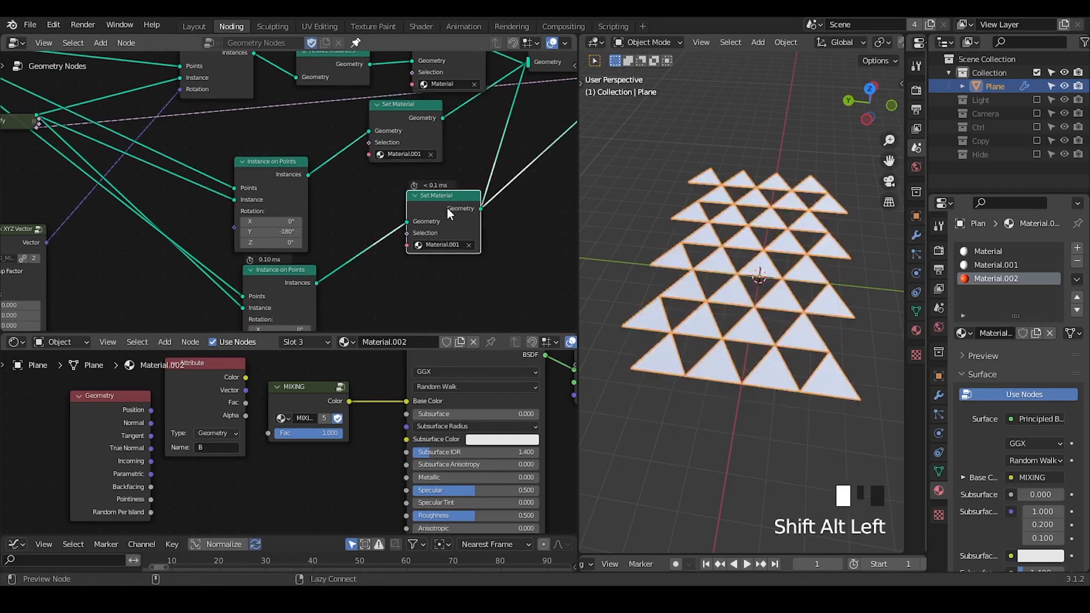
click(439, 244)
click(443, 281)
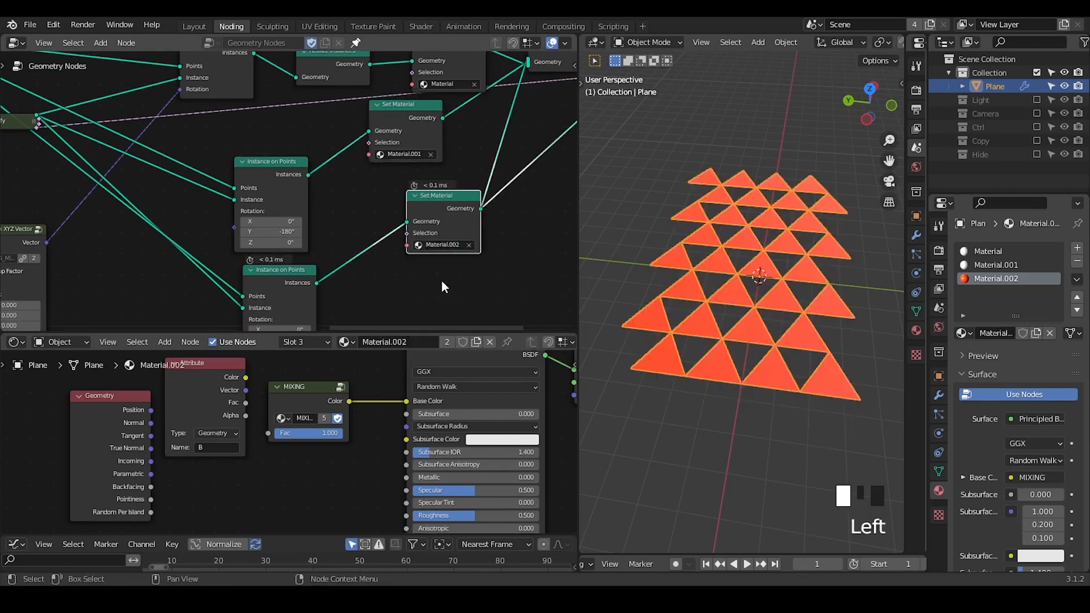
middle_drag(430, 168, 362, 224)
alt+shift+click(495, 121)
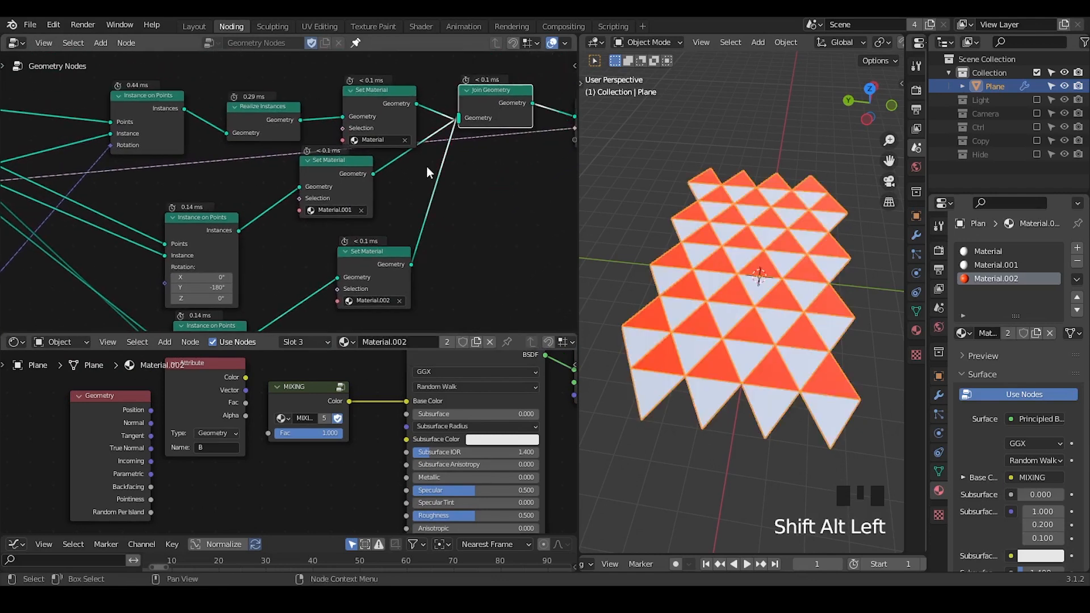
Insert a Set Position node on the link between Realize Instances and the Points input of the animated Instance on Points.
middle_drag(287, 240, 376, 213)
middle_drag(158, 99, 285, 154)
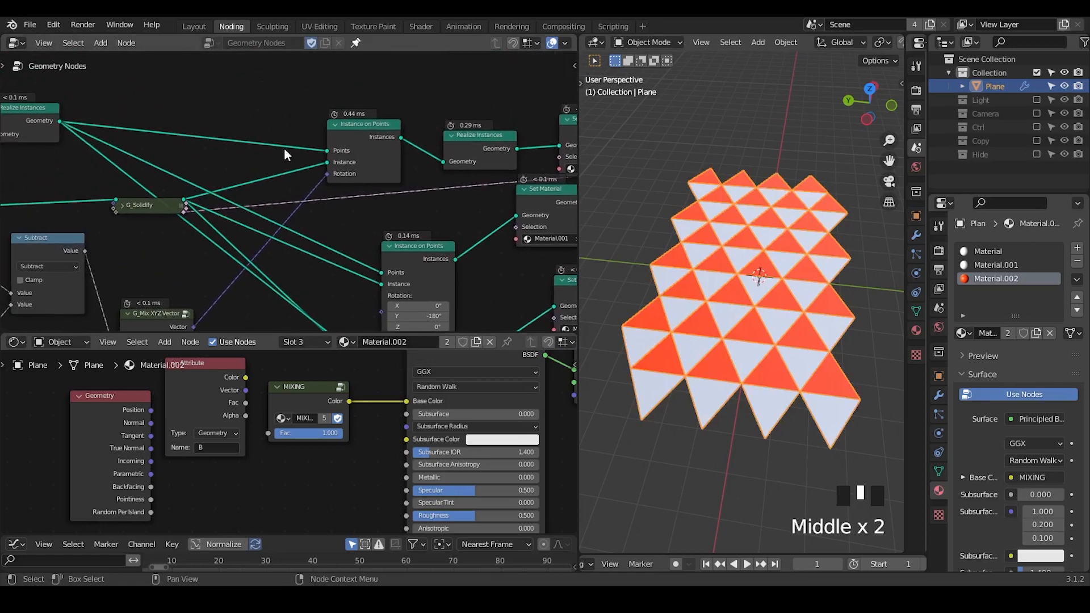
key(ctrl+a)
text(se)
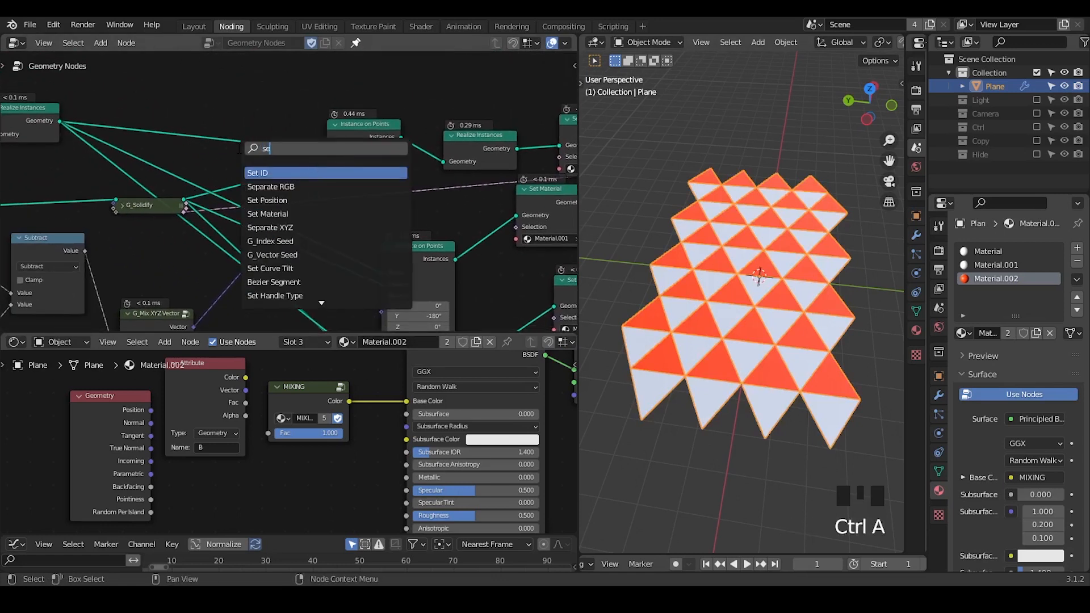
text(t pos)
key(Return)
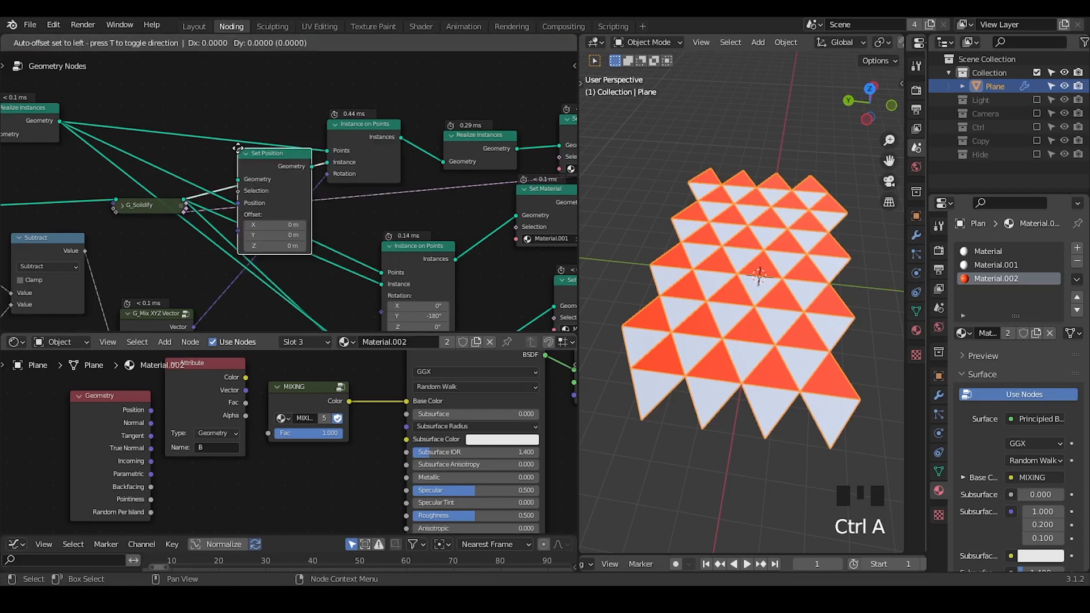
click(231, 113)
Set the Set Position node's Z offset to 0.01 m and scrub the animation to frame 399.
click(253, 198)
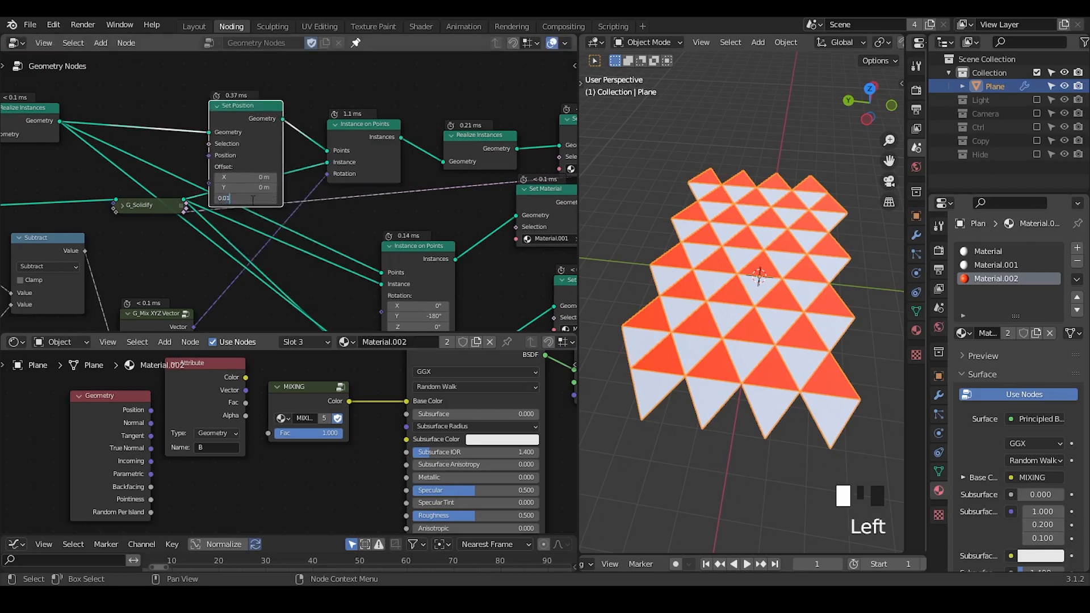
key(Return)
middle_drag(253, 198, 268, 190)
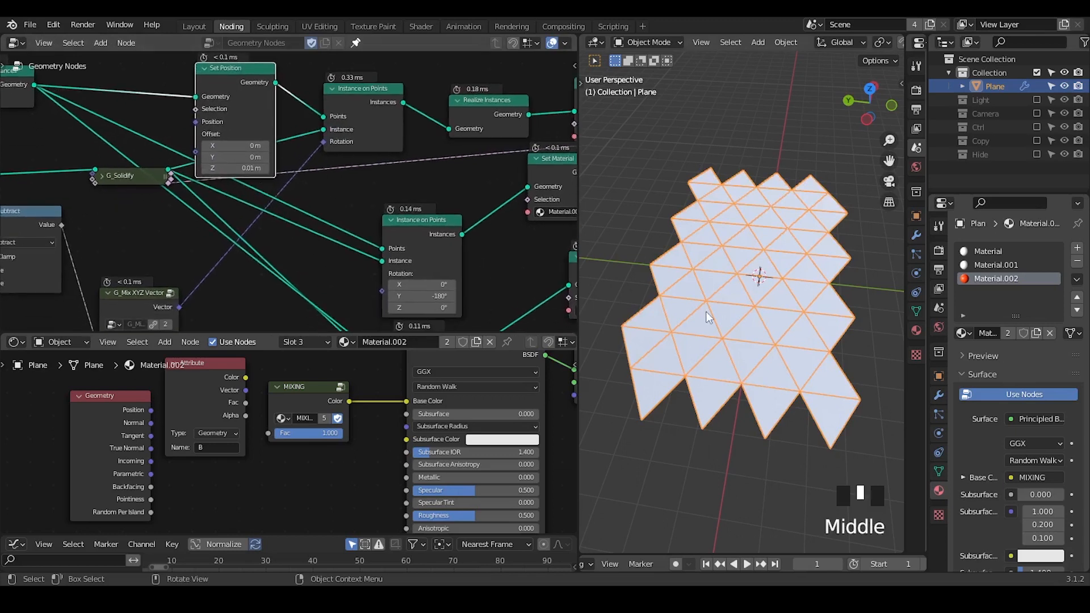
ctrl+middle_drag(711, 375, 749, 364)
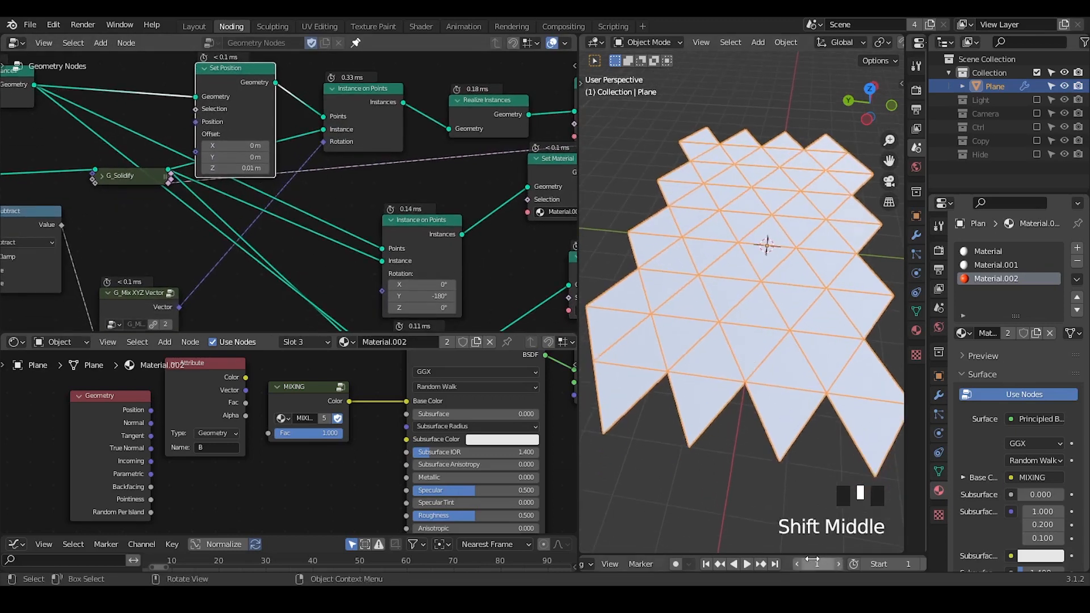
drag(812, 559, 730, 265)
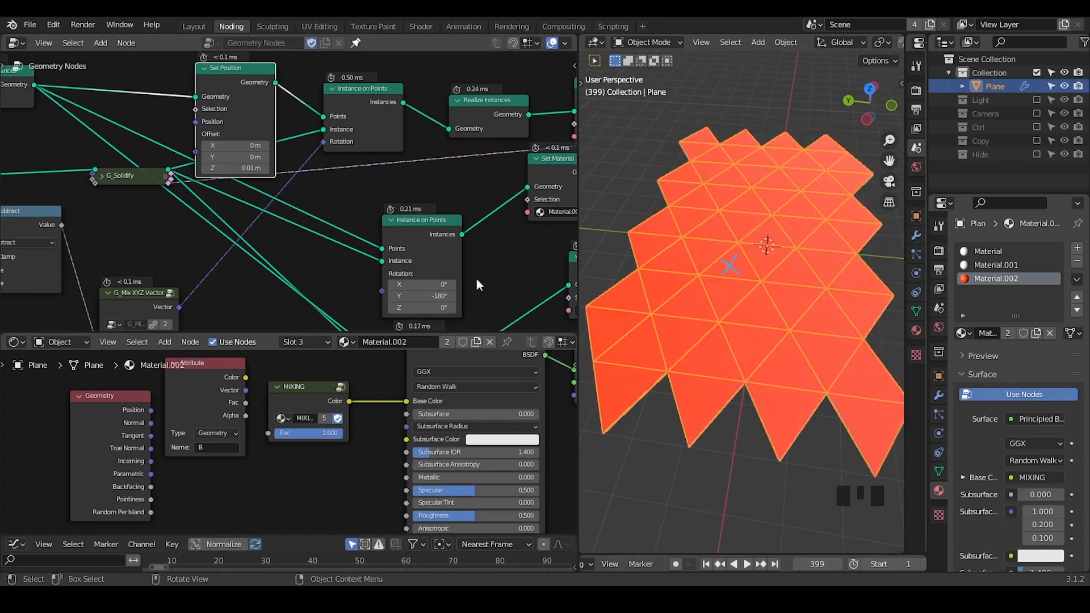
Collapse the G_Mix XYZ Vector node and bring the whole geometry node tree into view.
middle_drag(334, 179, 241, 173)
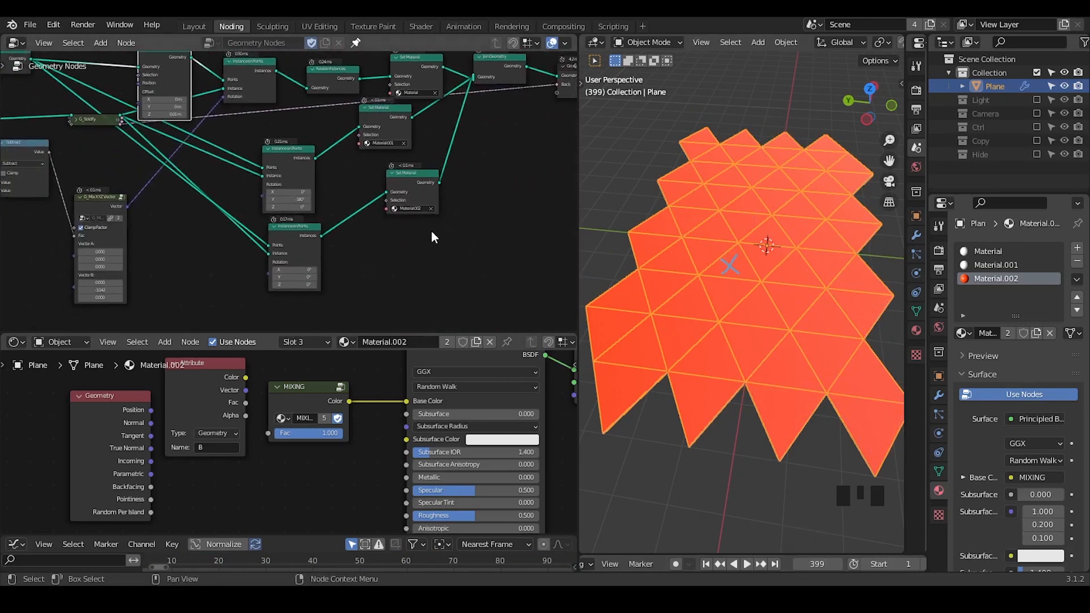
middle_drag(433, 235, 465, 206)
middle_drag(256, 168, 347, 218)
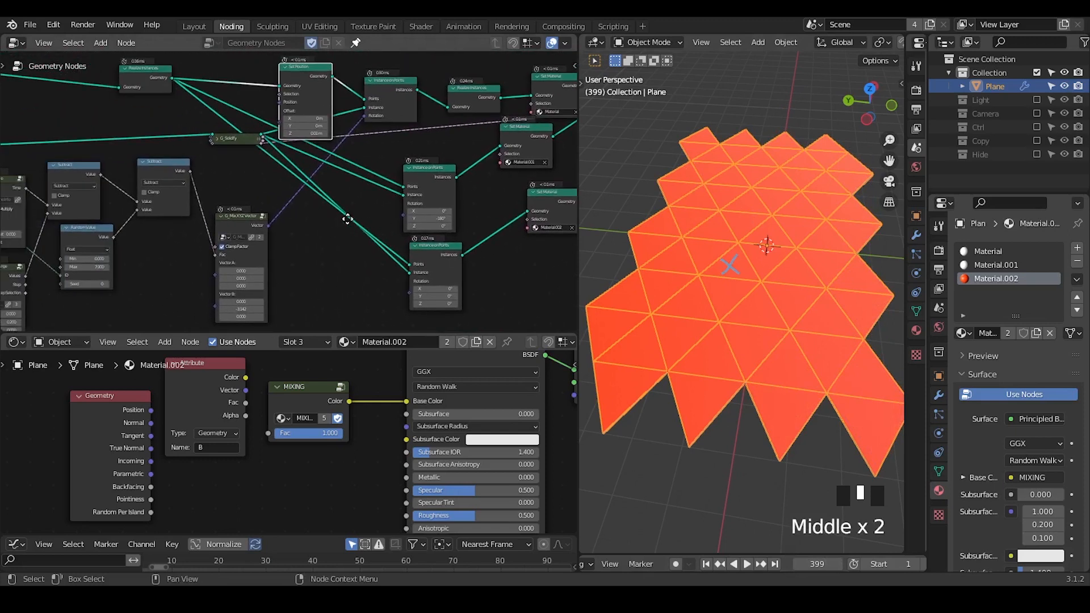
click(222, 216)
click(231, 217)
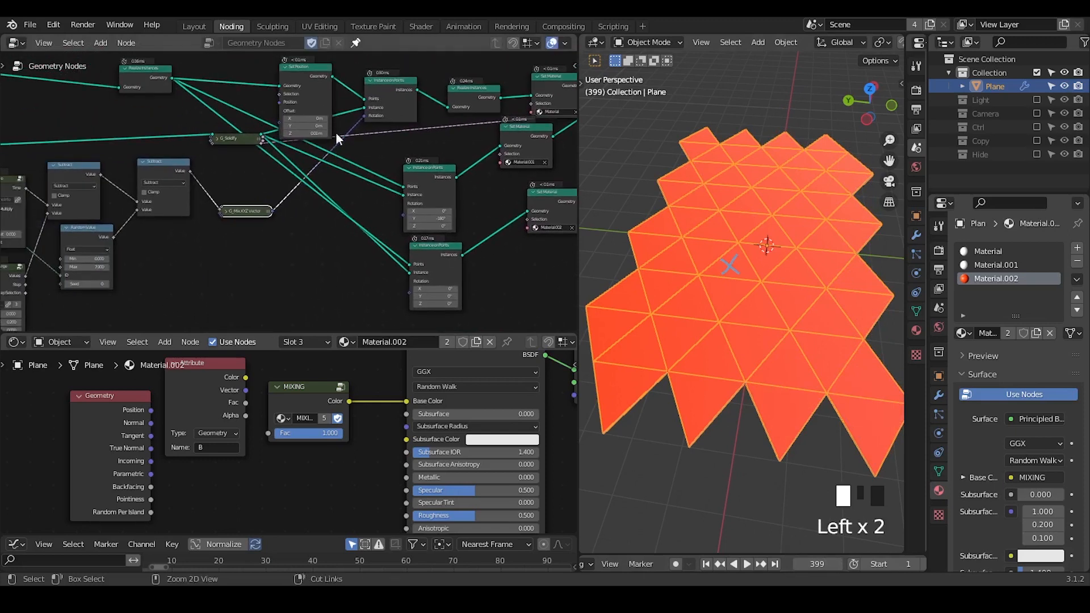
ctrl+middle_drag(335, 132, 340, 261)
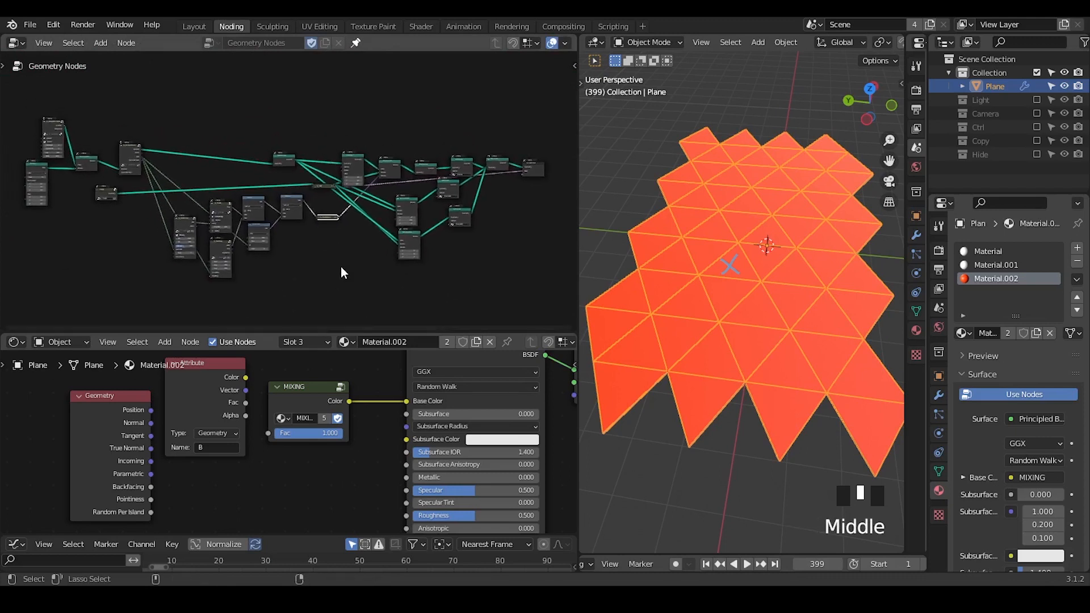